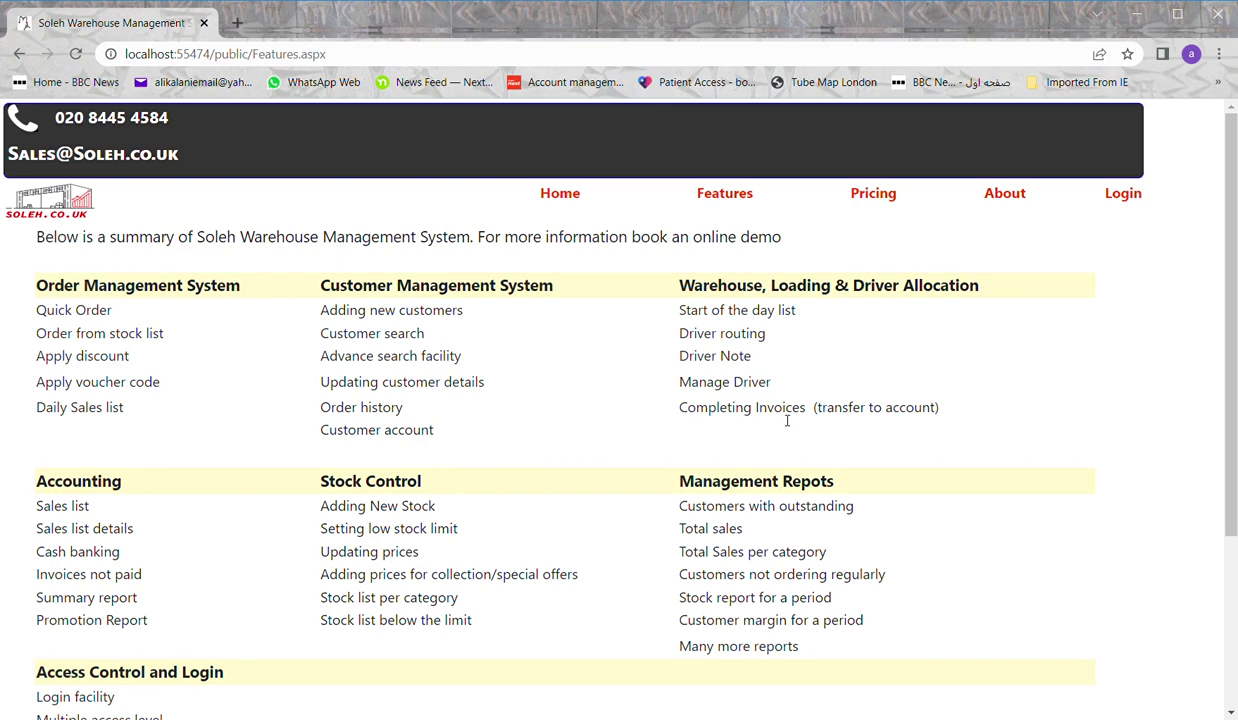
Sign in with the prefilled account and open Italian Slice's customer record by its customer ID.
left_click(1133, 204)
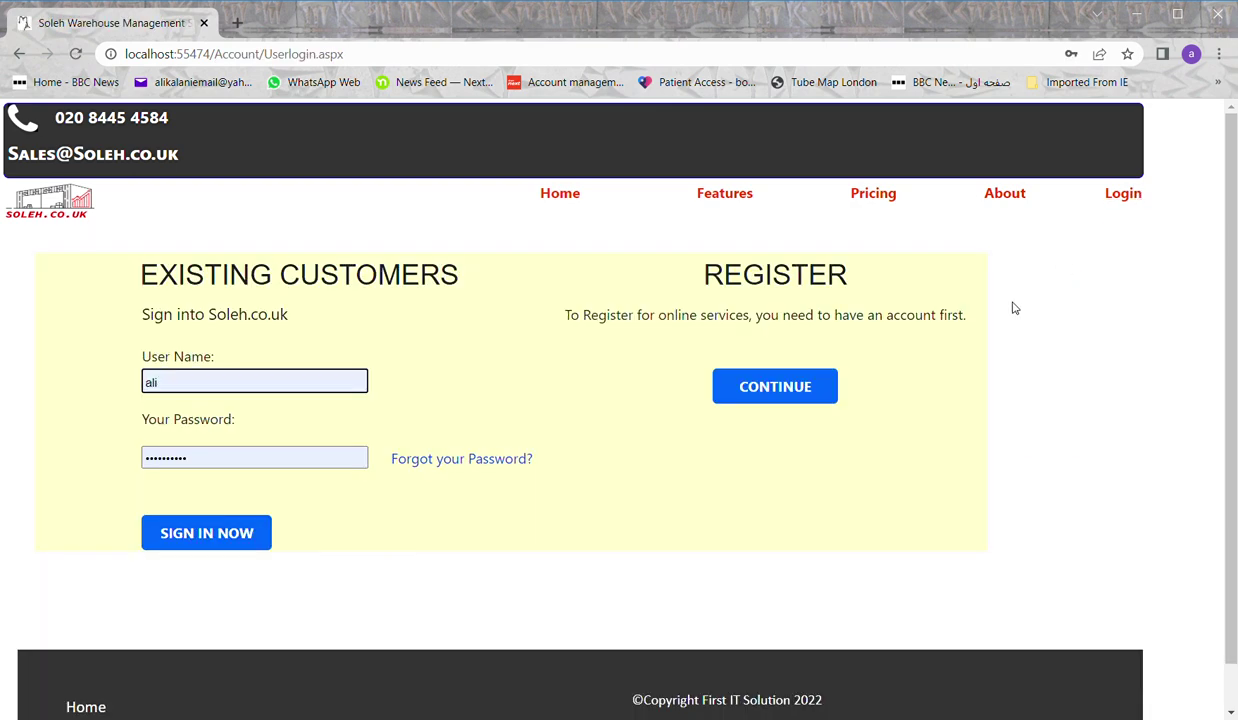
left_click(250, 544)
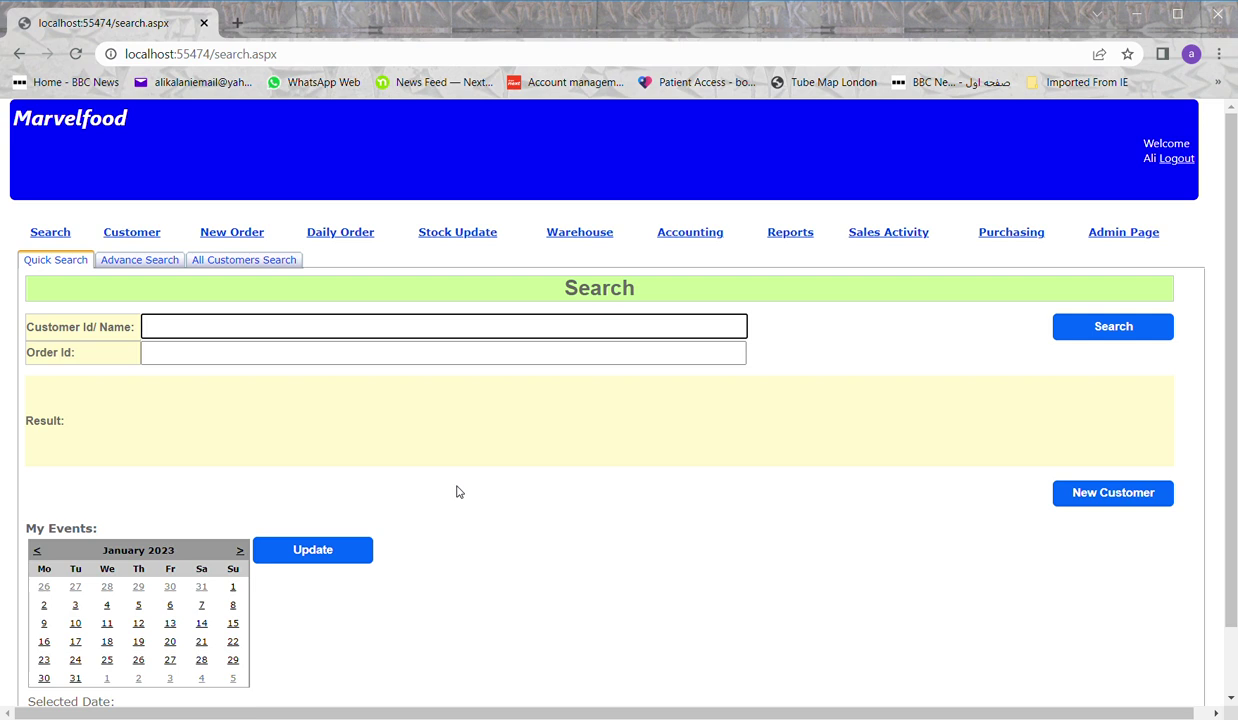
type("4321")
key("Return")
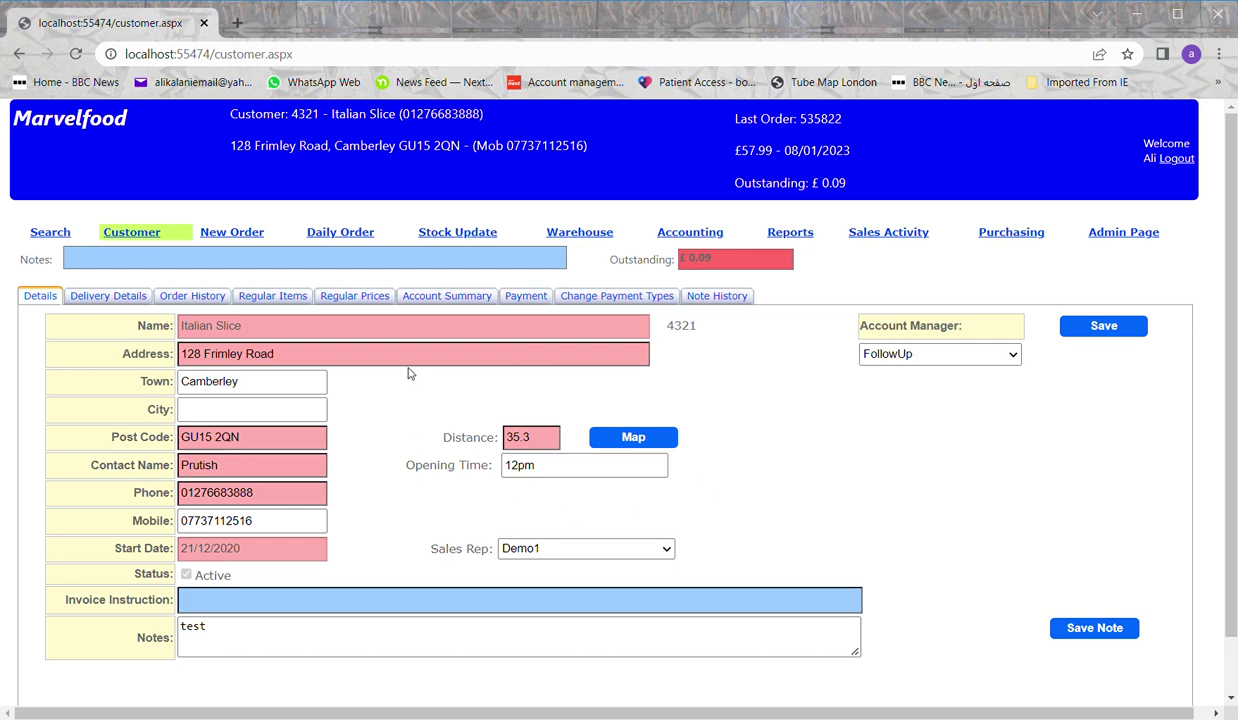
Review the customer's delivery details and complete order history, showing the items of the order dated 05/07/2022.
left_click(123, 296)
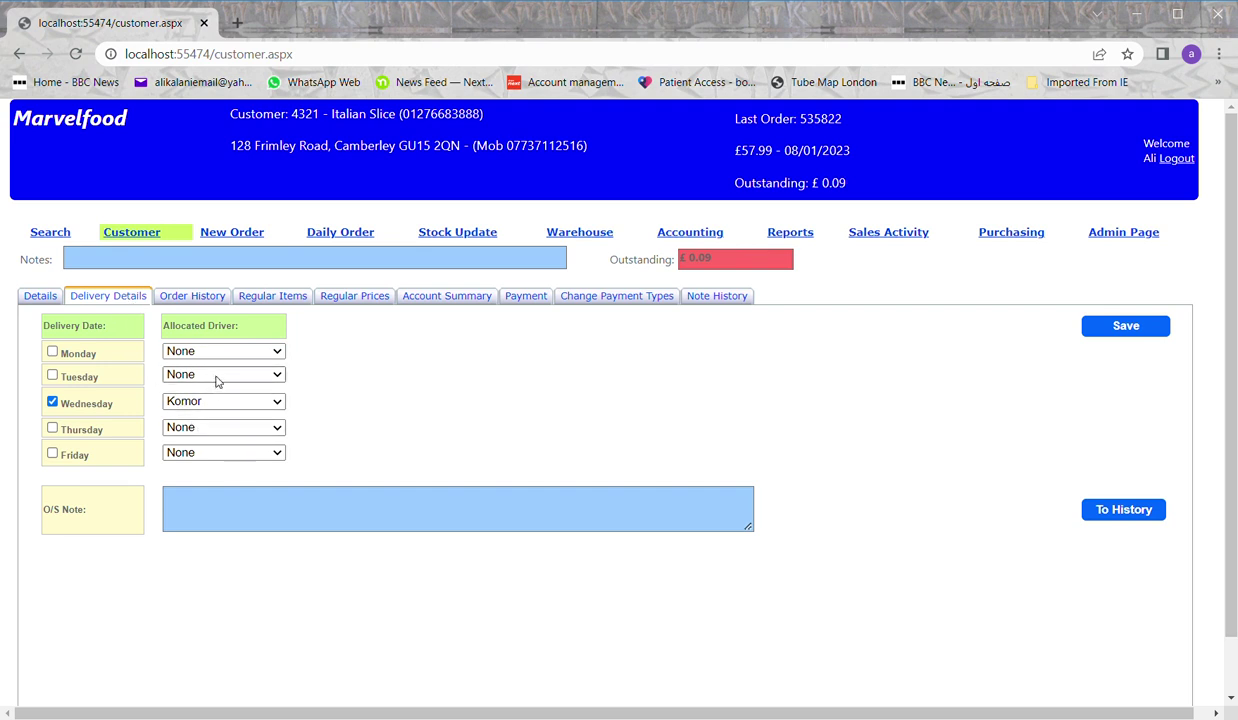
left_click(204, 308)
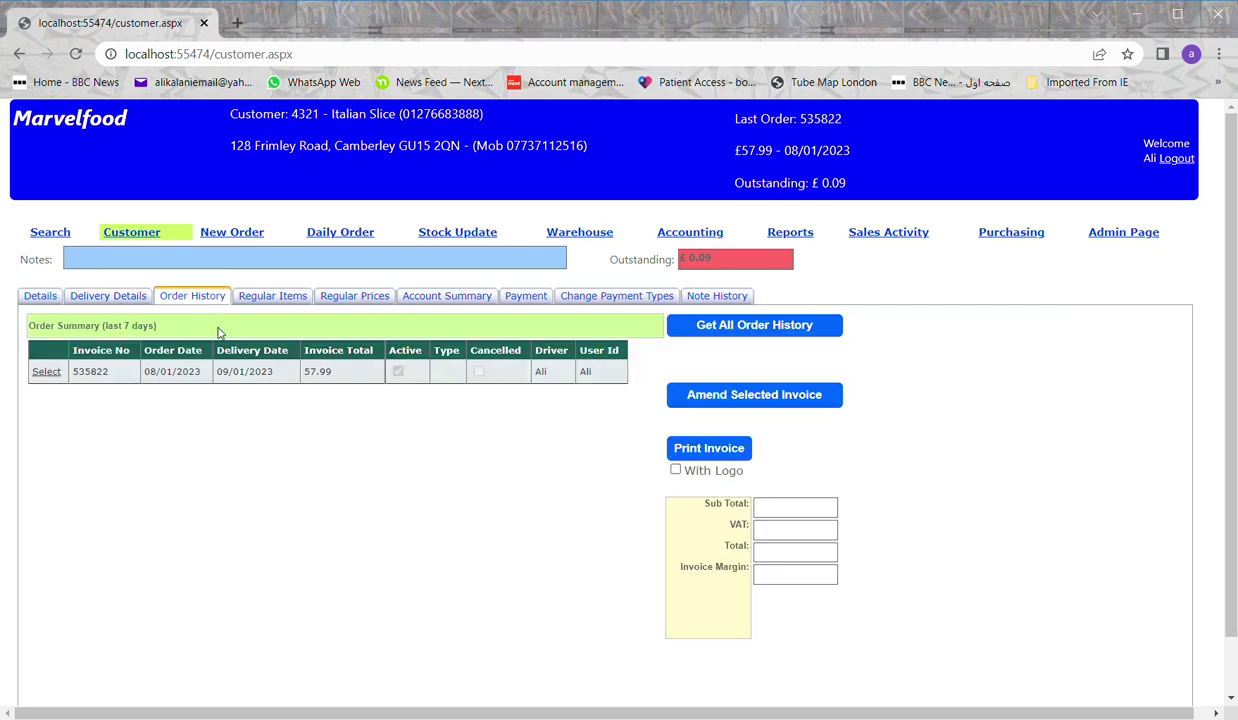
left_click(716, 328)
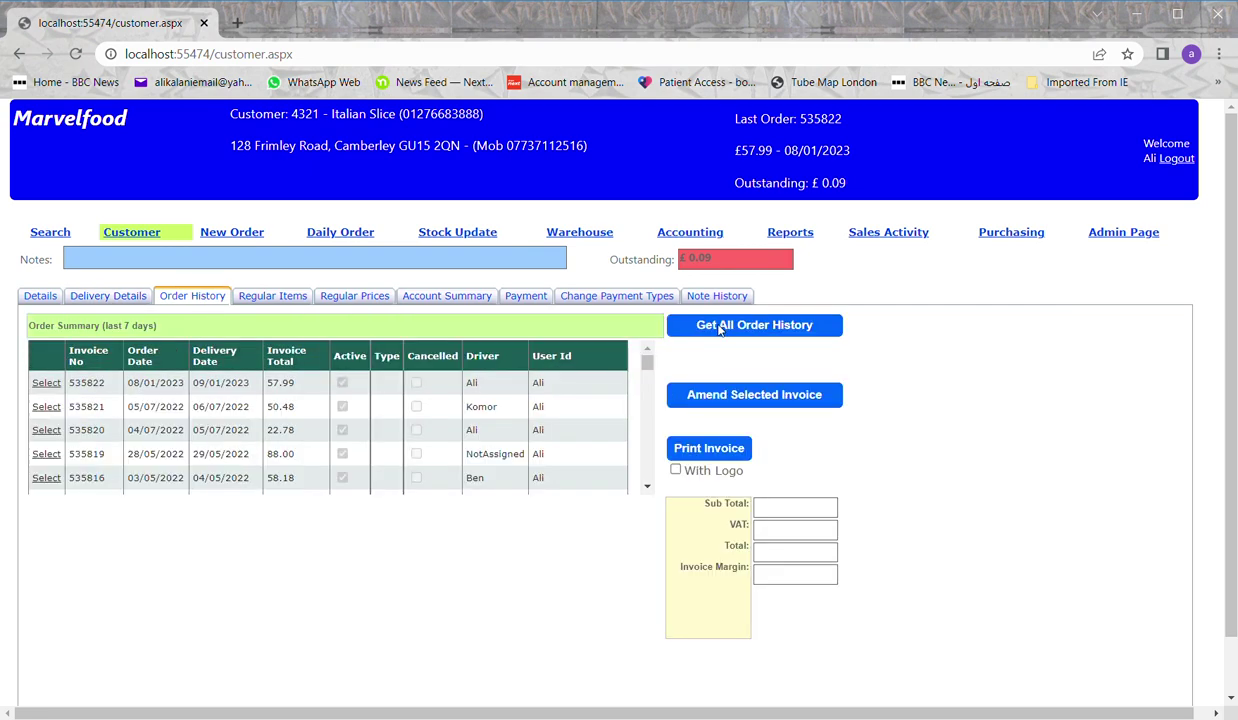
left_click(50, 407)
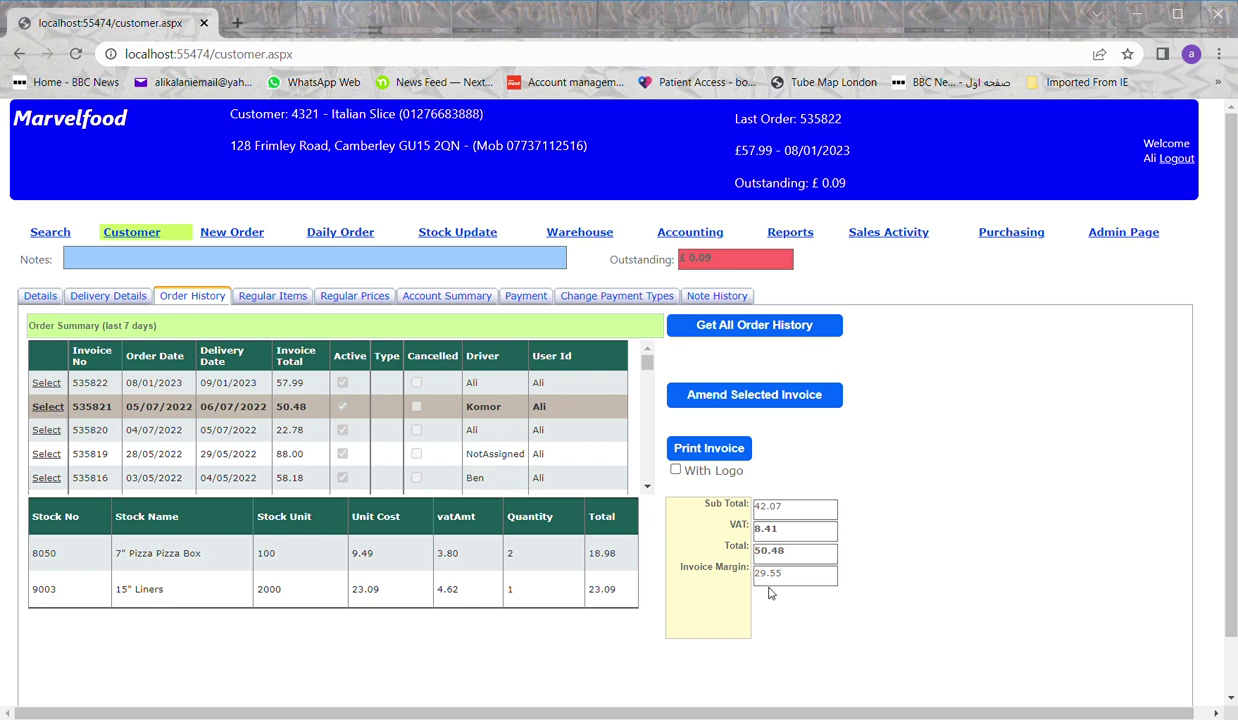
Generate the printable invoice for the selected order, read it down to the total to pay, and return to the customer record.
left_click(710, 450)
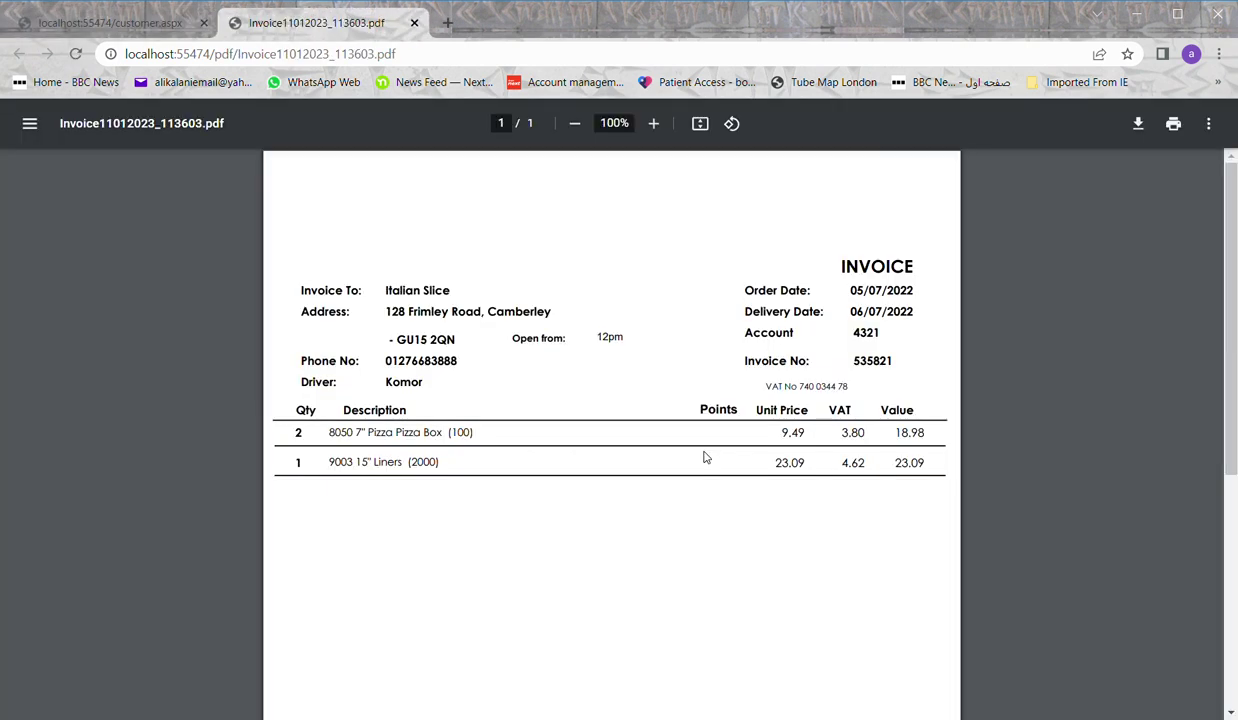
scroll(704, 457, "down", 3)
scroll(704, 457, "down", 2)
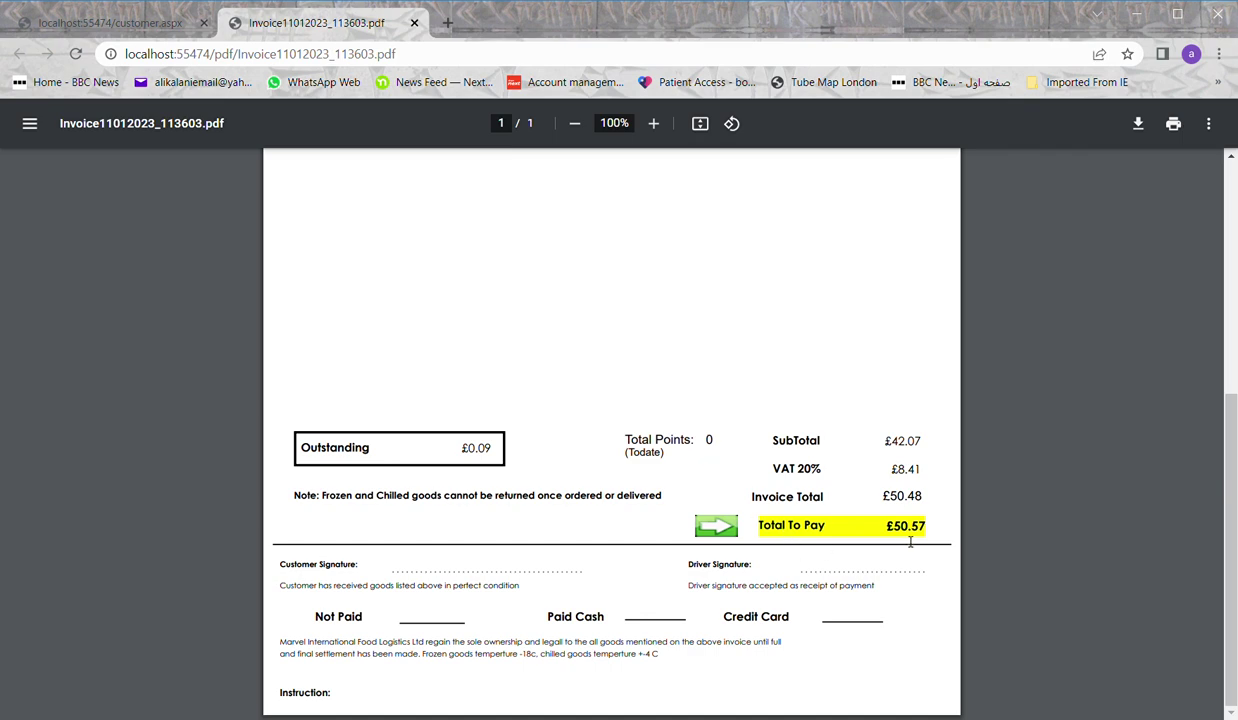
scroll(910, 541, "up", 5)
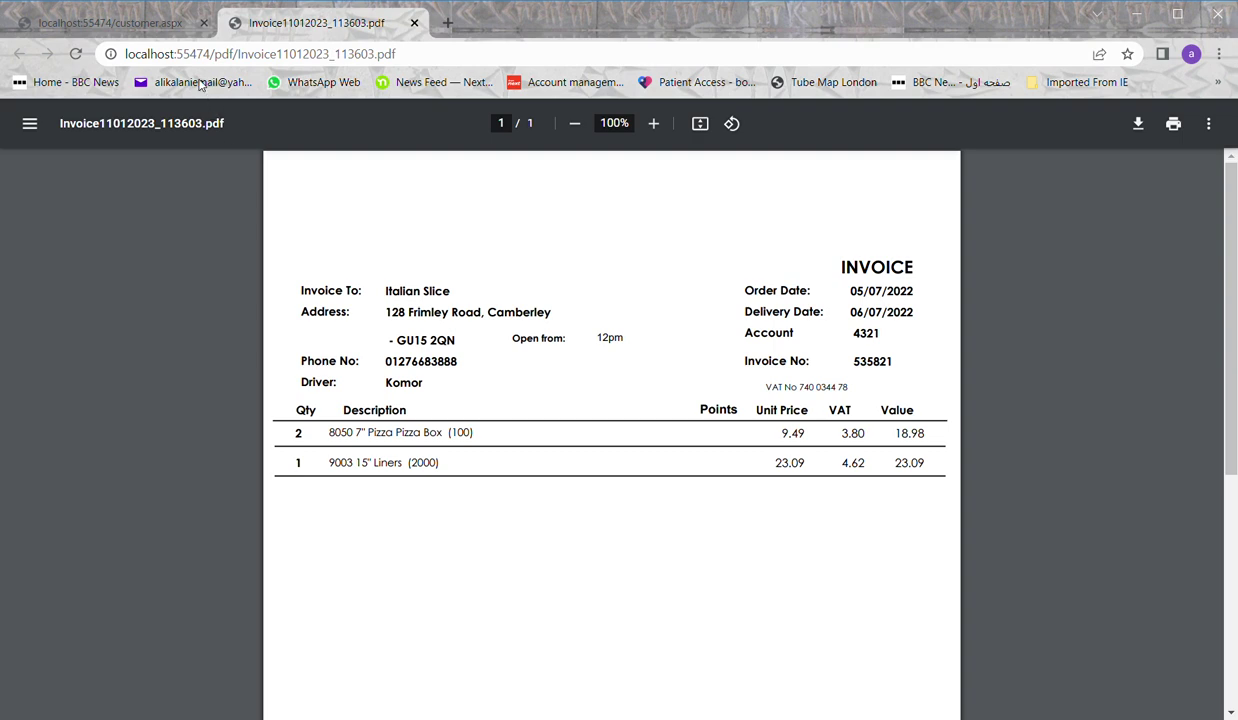
left_click(155, 24)
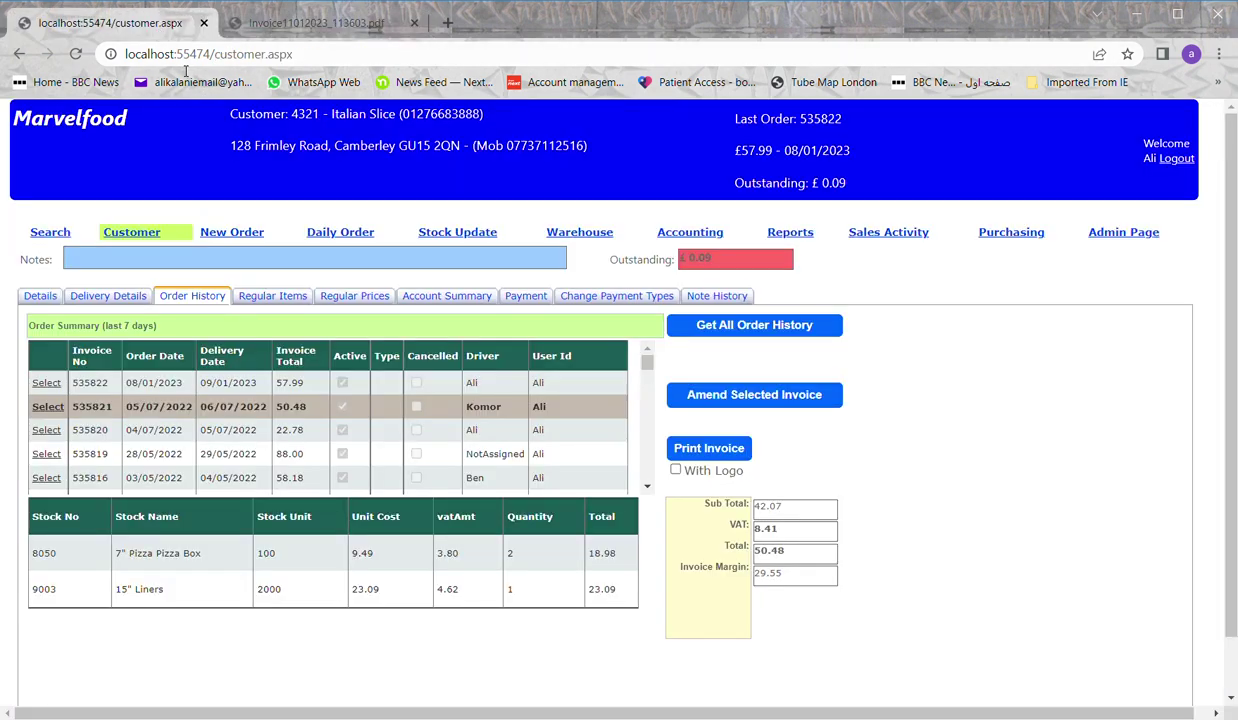
Review the customer's regular items and regular prices.
left_click(283, 299)
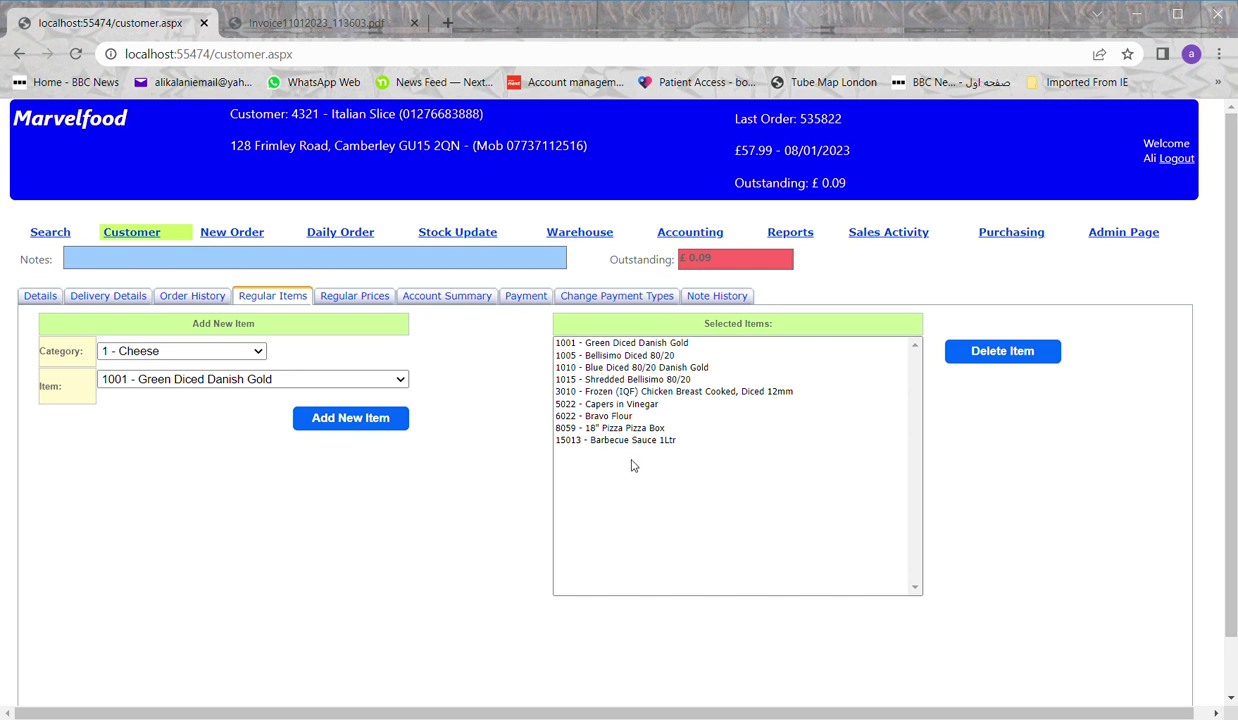
left_click(346, 301)
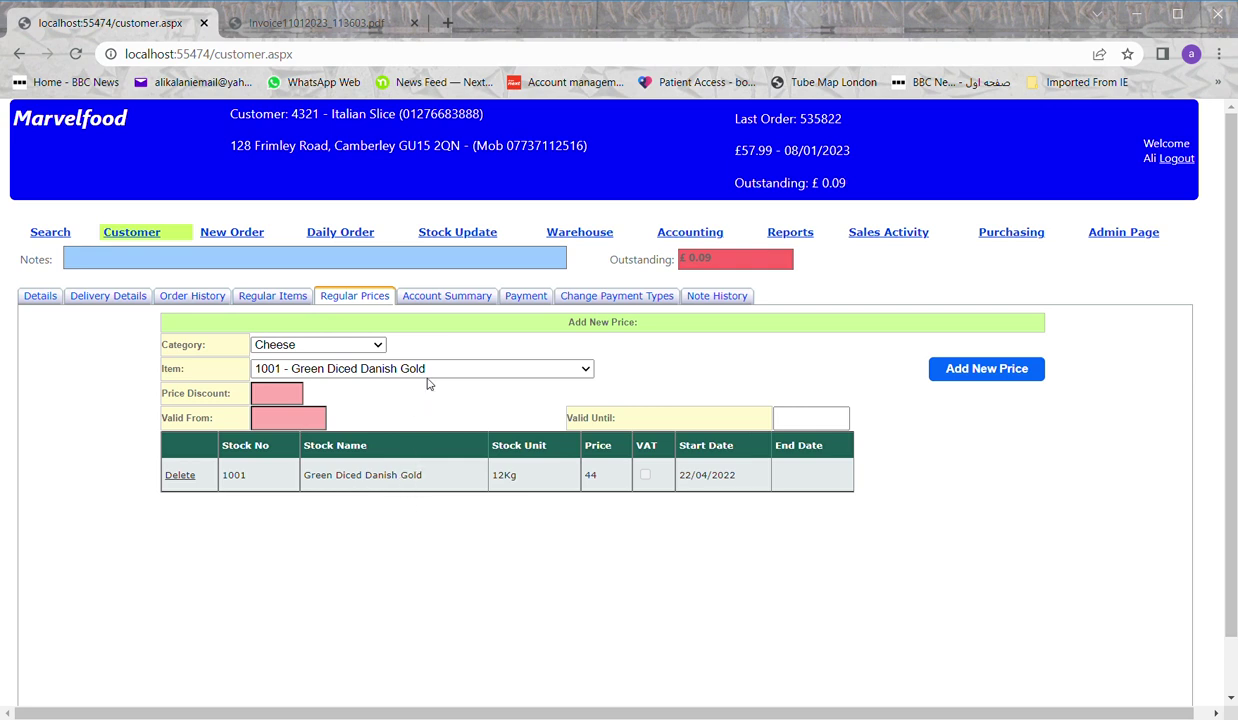
List the account summary from 11/12/2020 to 11/01/2023 and view the transaction details of the first two invoices.
left_click(455, 302)
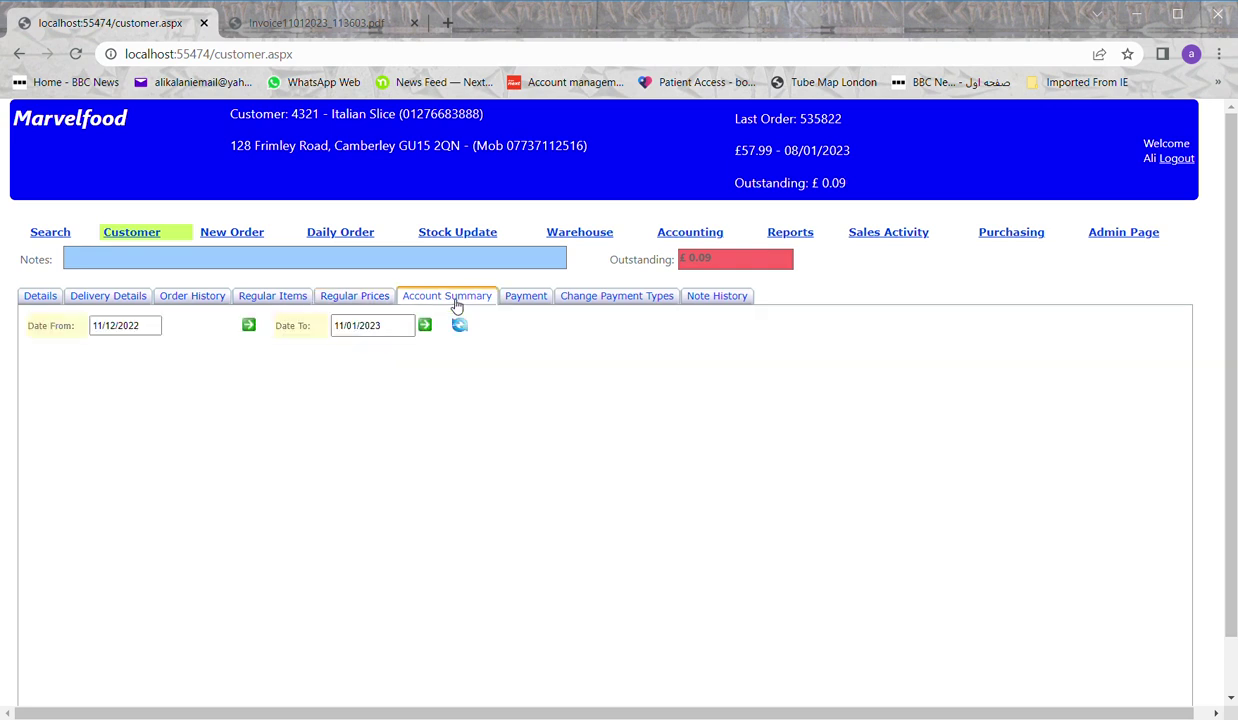
left_click(143, 331)
left_click(145, 332)
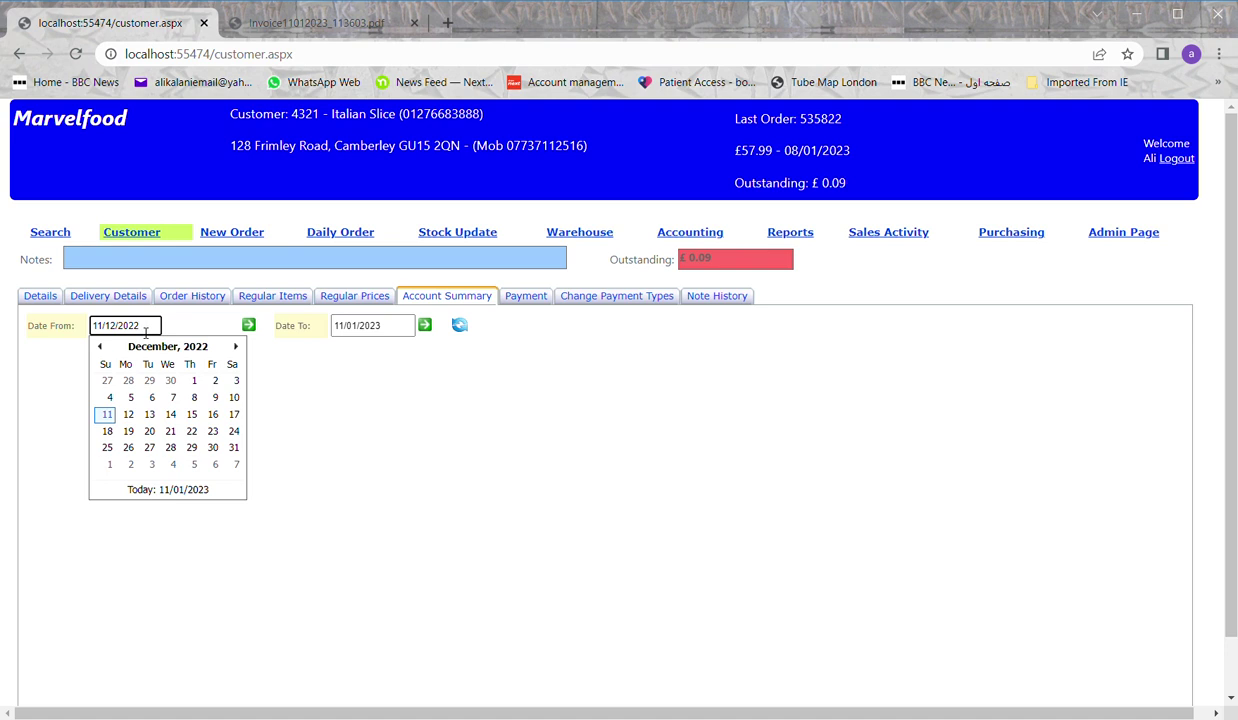
key("Return")
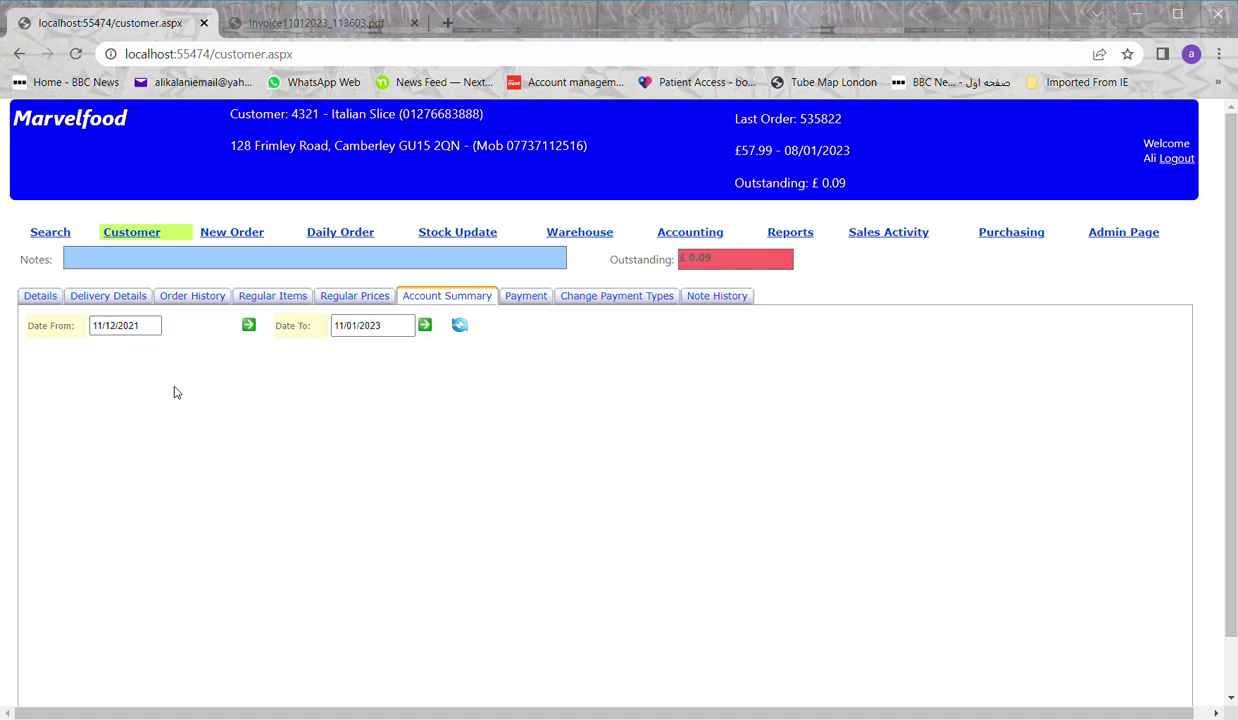
left_click(160, 327)
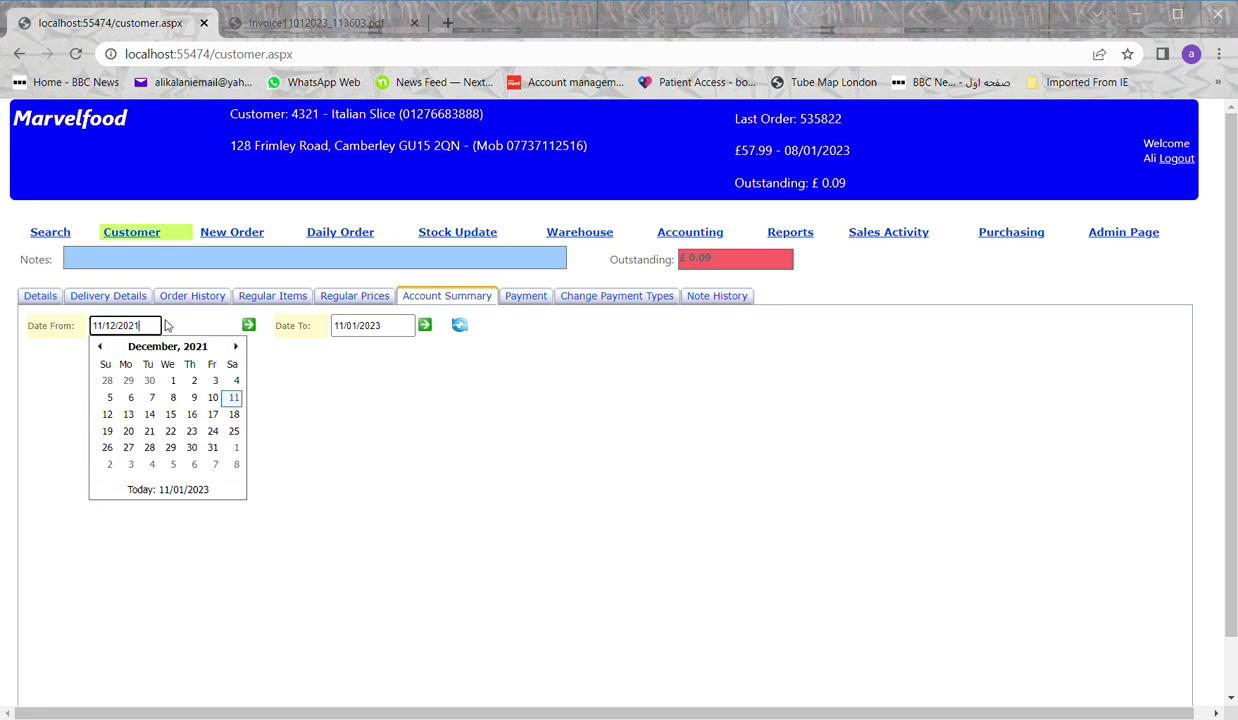
key("BackSpace")
left_click(166, 322)
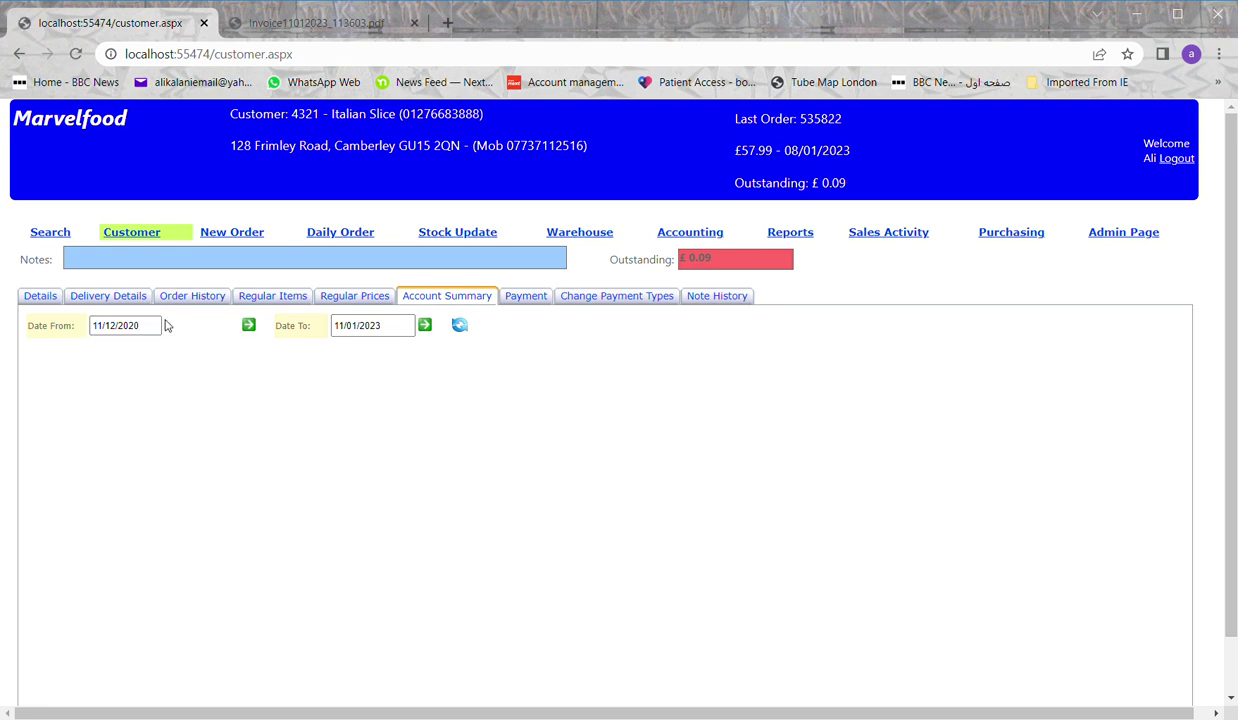
left_click(461, 327)
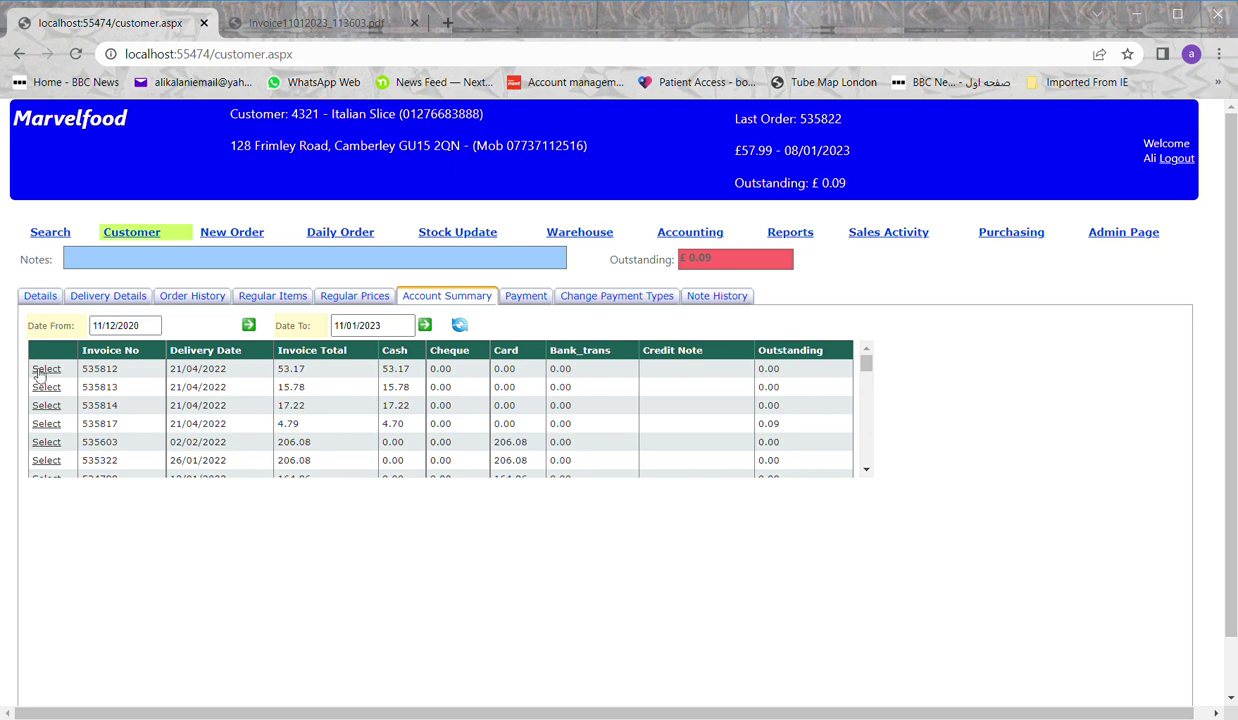
left_click(45, 370)
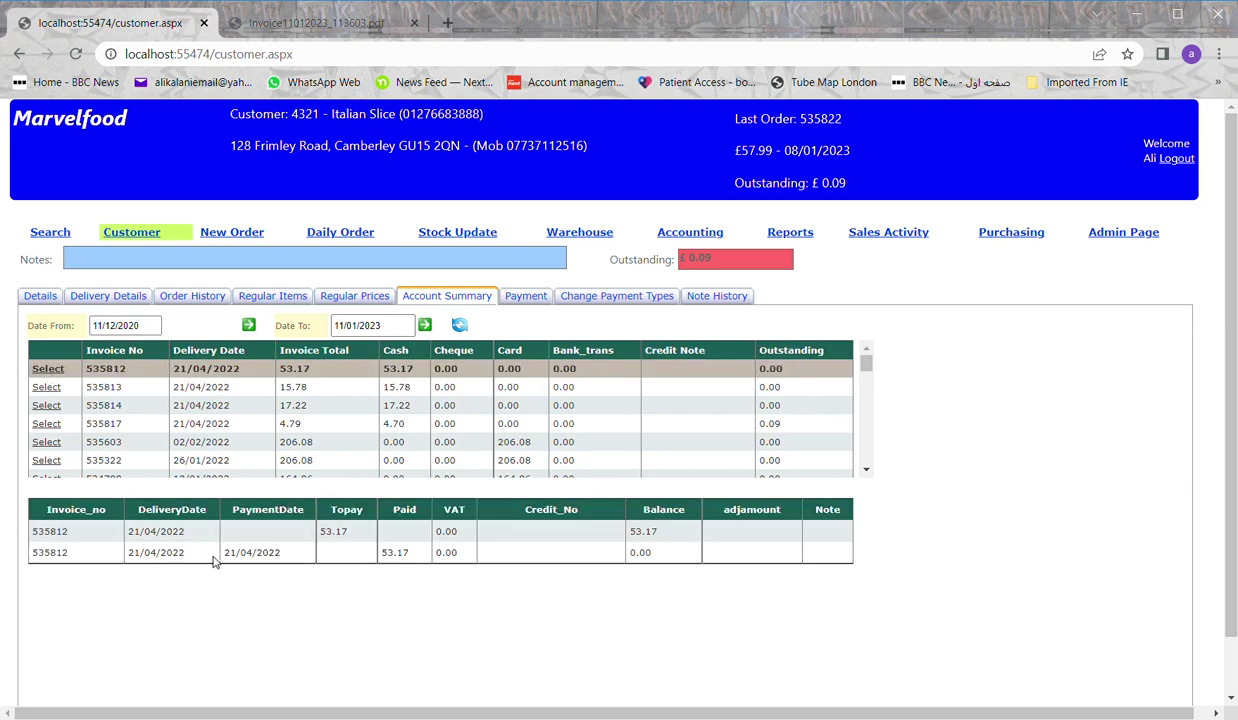
left_click(50, 387)
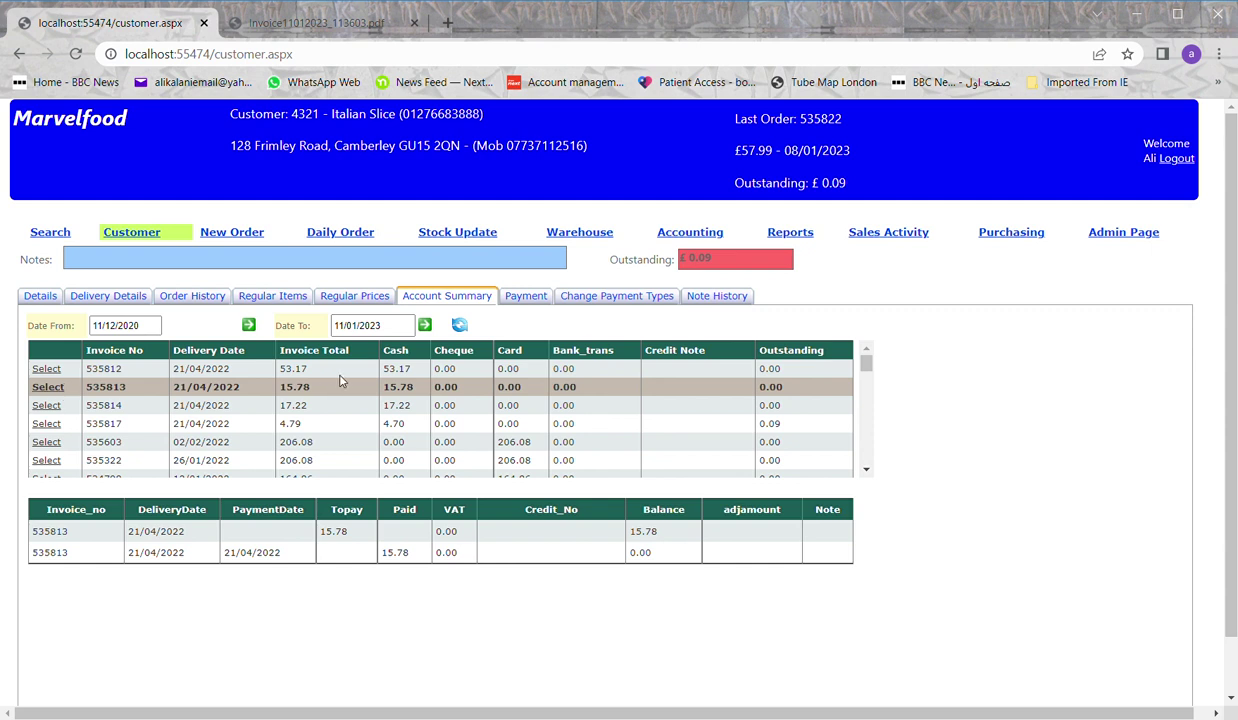
List the payment transactions from 11/12/2021 to 11/01/2023 and inspect the payments dated 14/12/2021 and 04/01/2022 and the 12/01/2022 delivery charge.
left_click(527, 298)
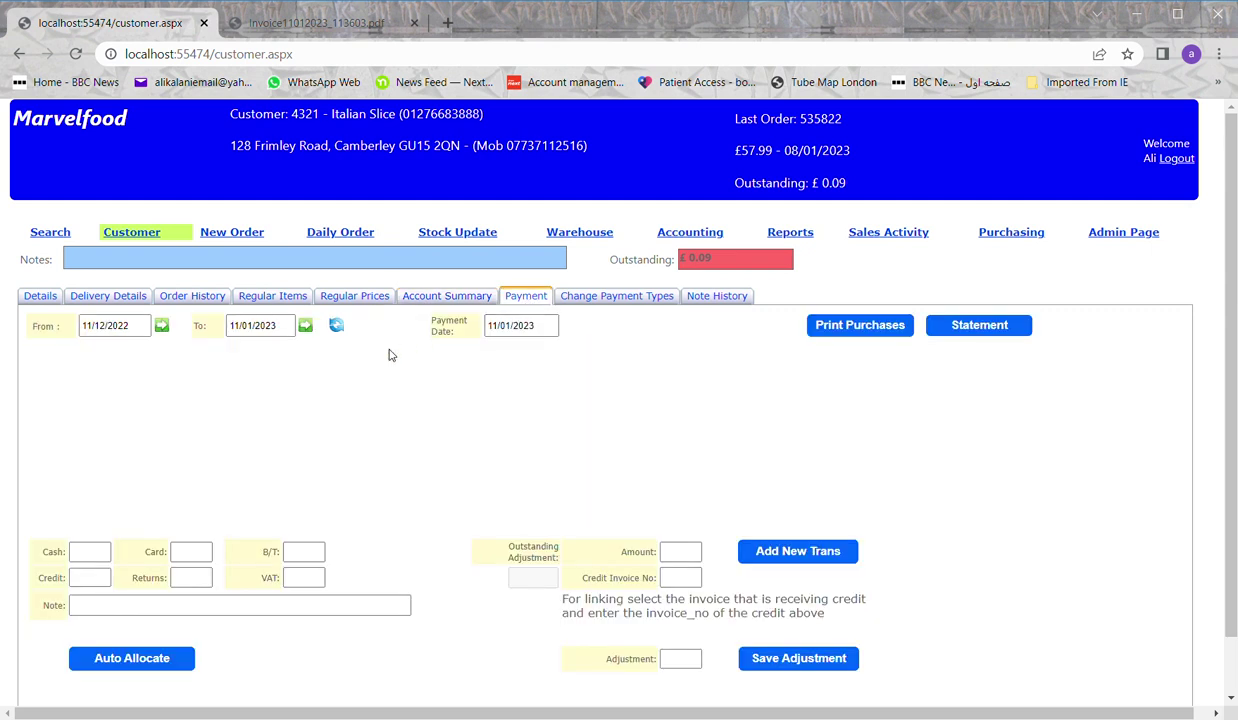
left_click(146, 326)
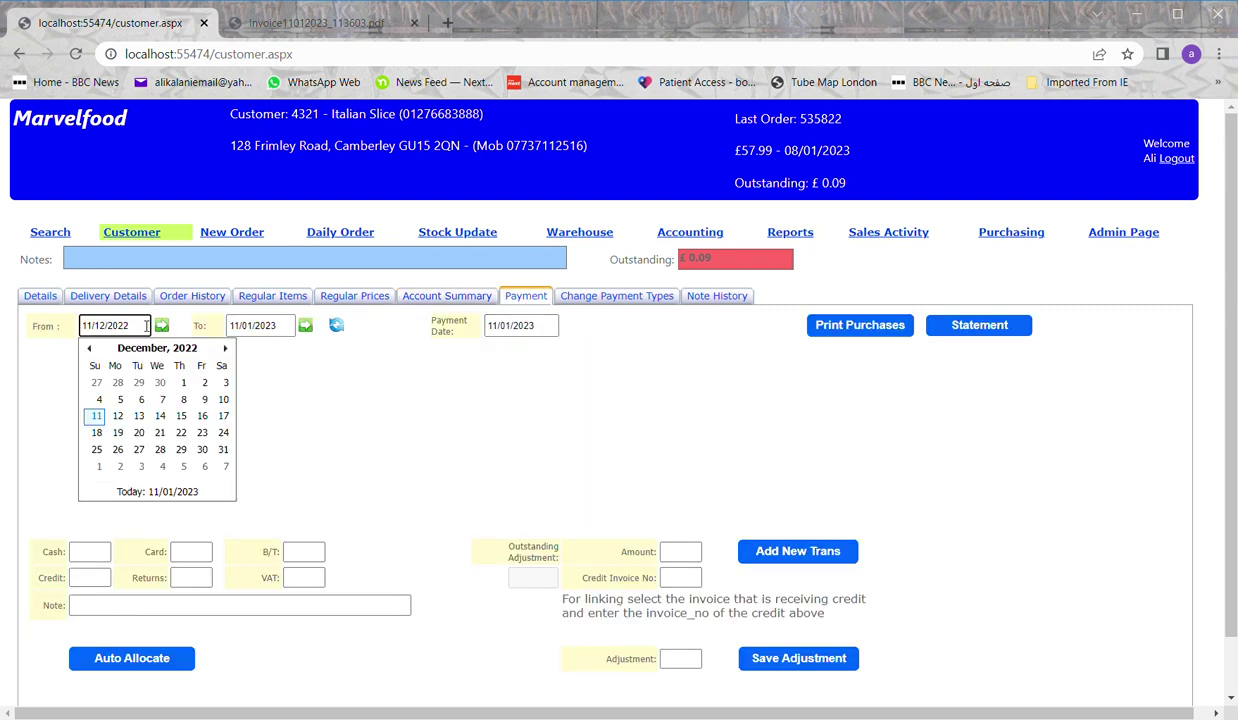
left_click(336, 325)
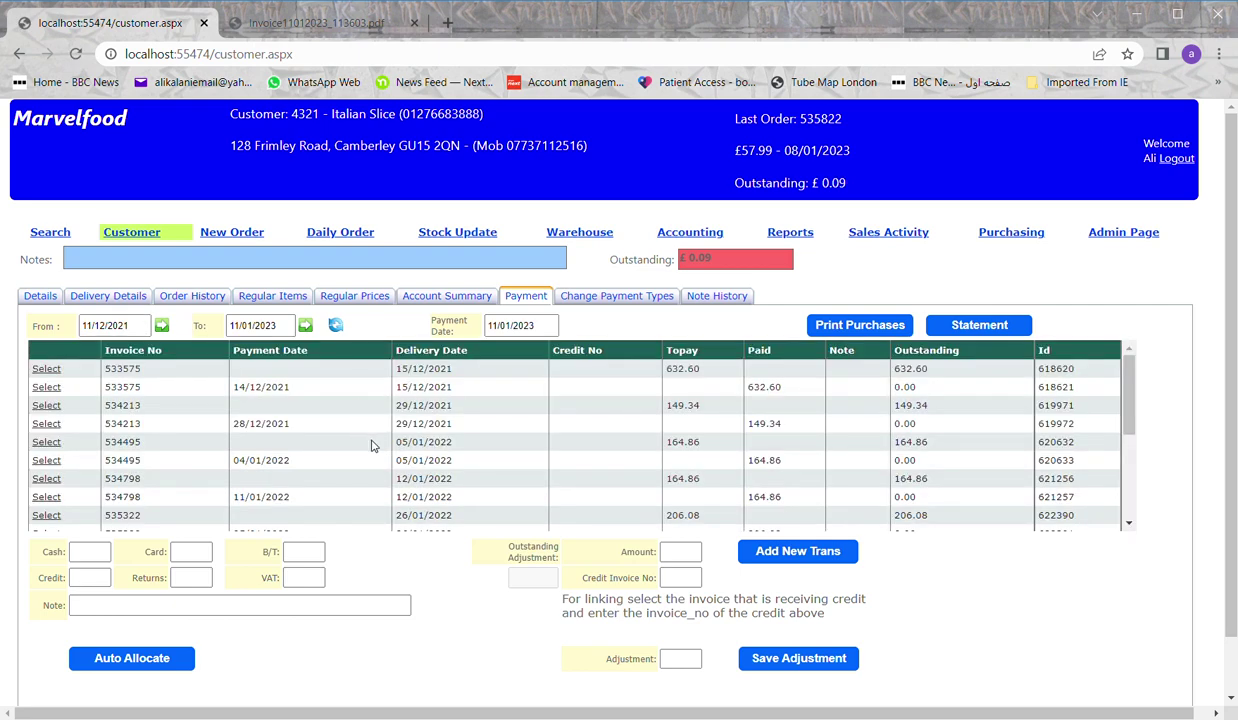
left_click(47, 387)
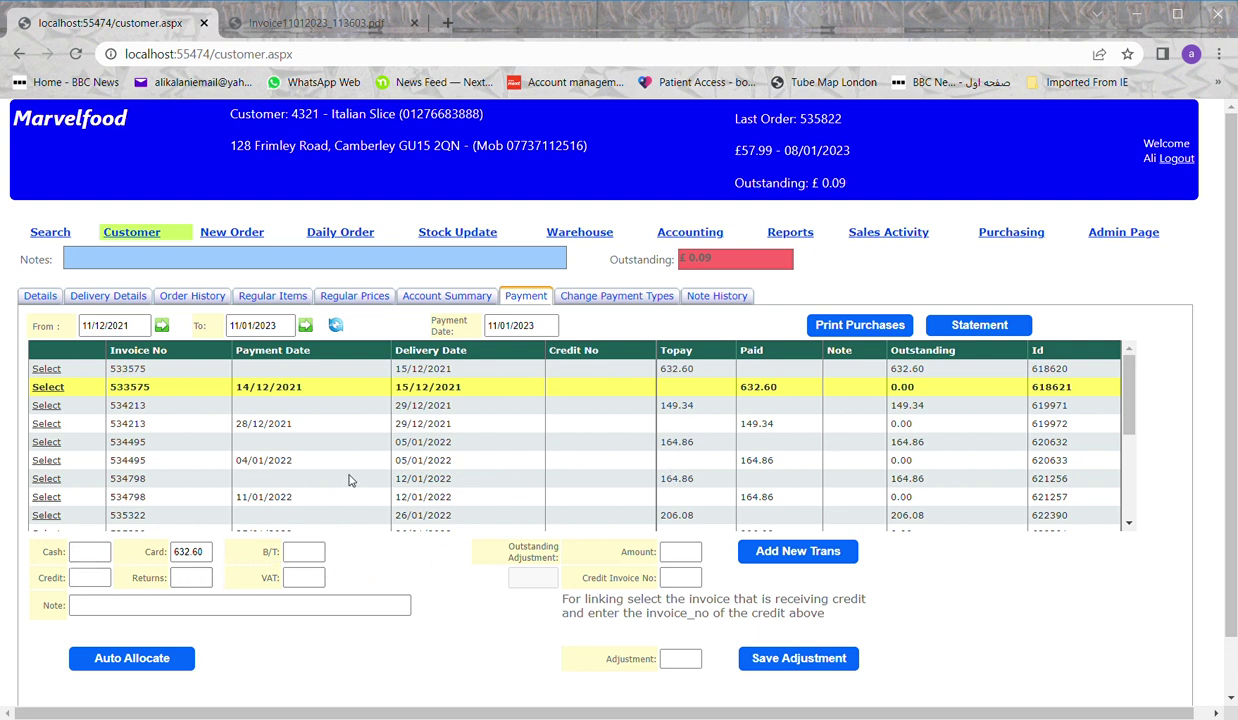
left_click(46, 460)
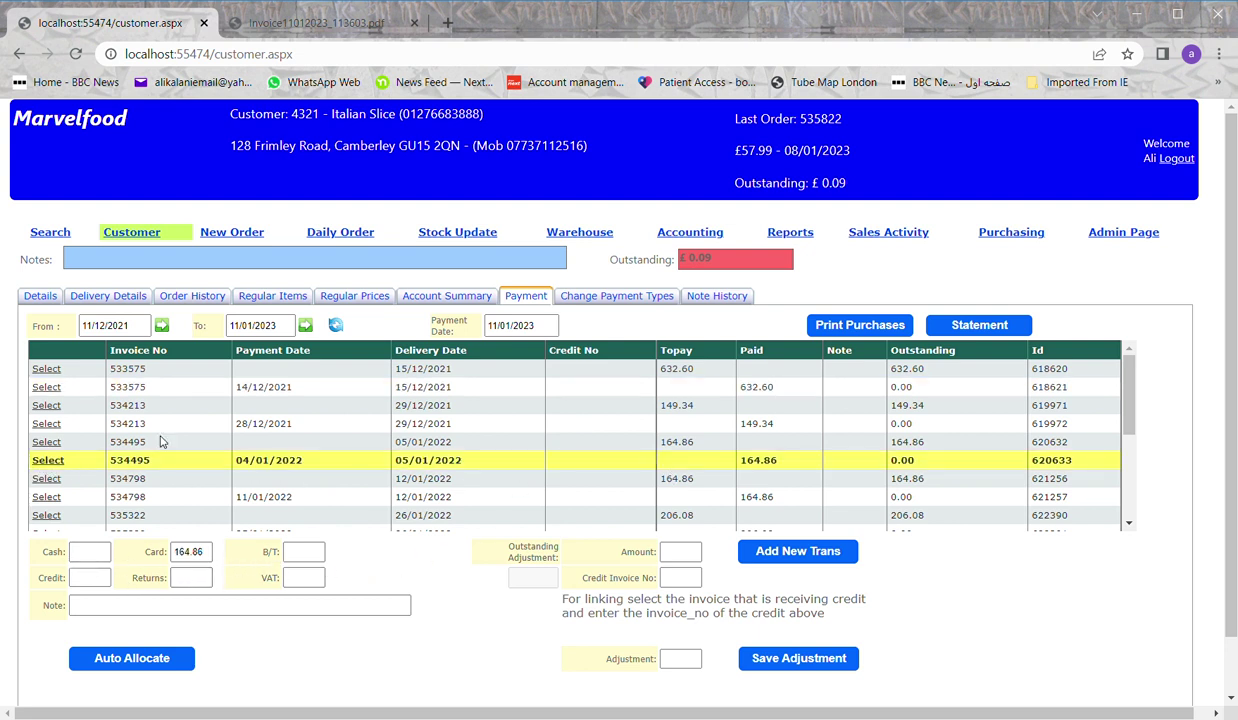
left_click(46, 478)
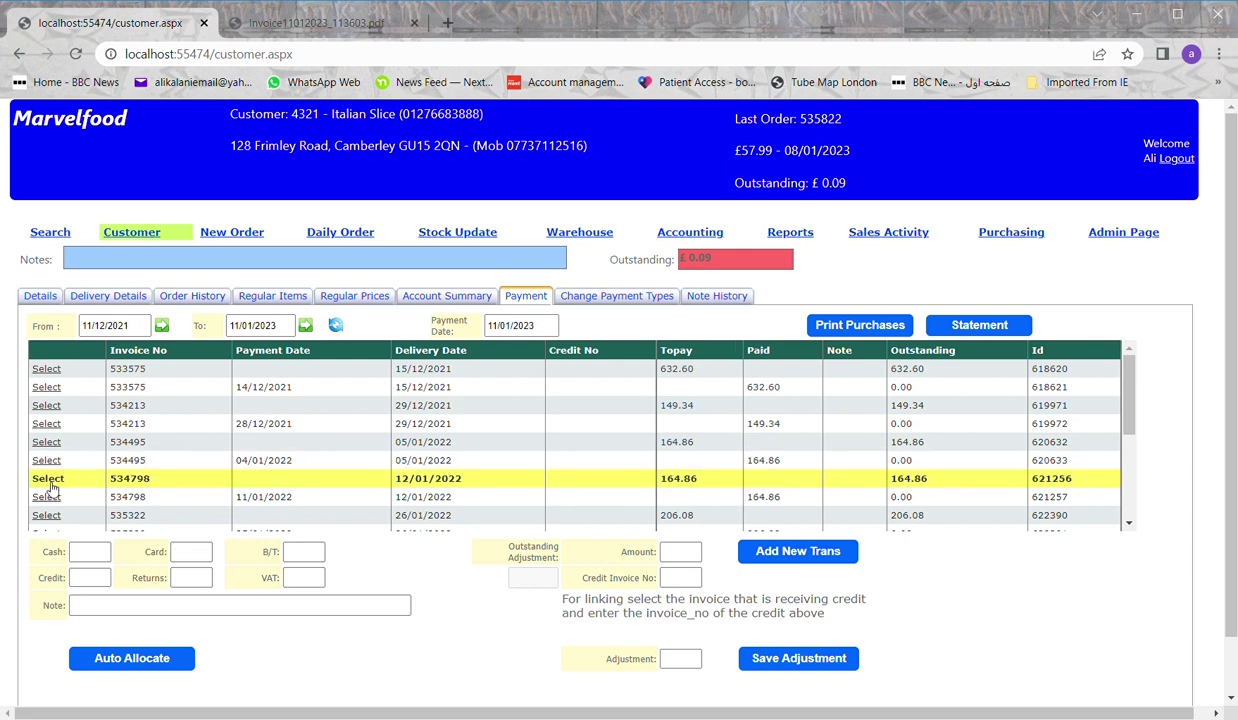
Start a new delivery order with quick-order quantities of 2 for Green Diced Danish Gold, 3 for Bellisimo Diced 80/20, and a quantity for item 1010.
left_click(228, 234)
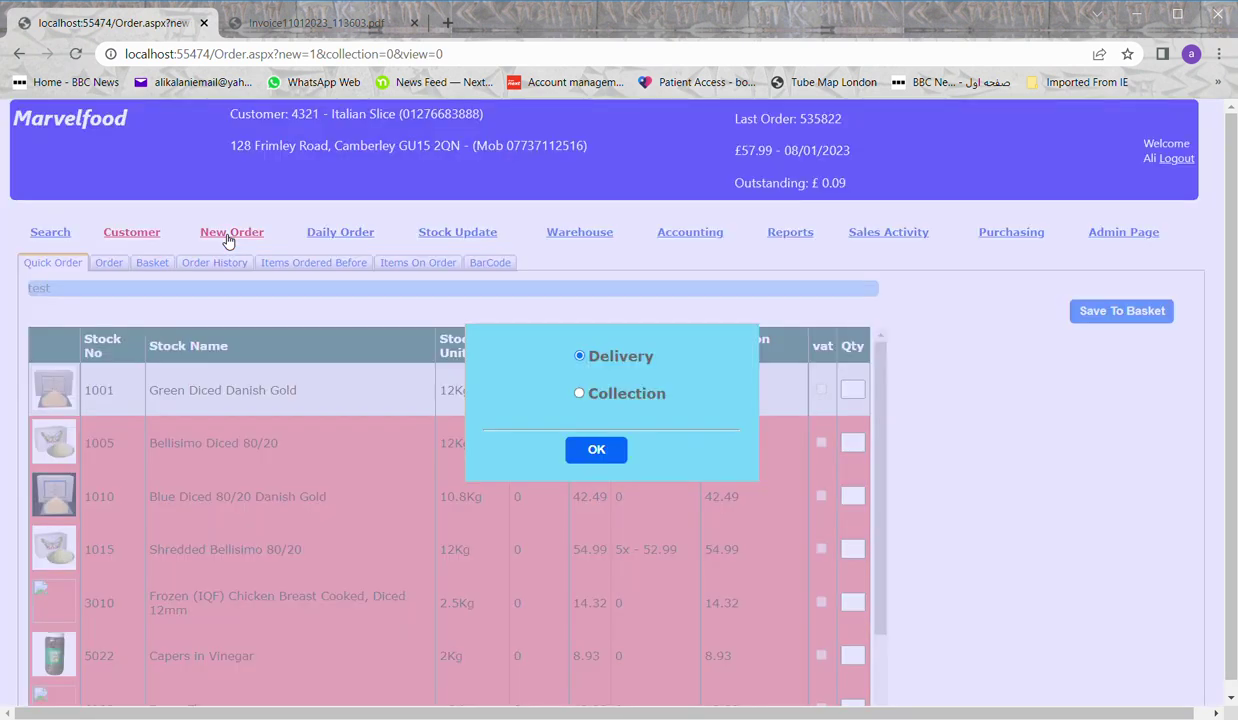
left_click(596, 451)
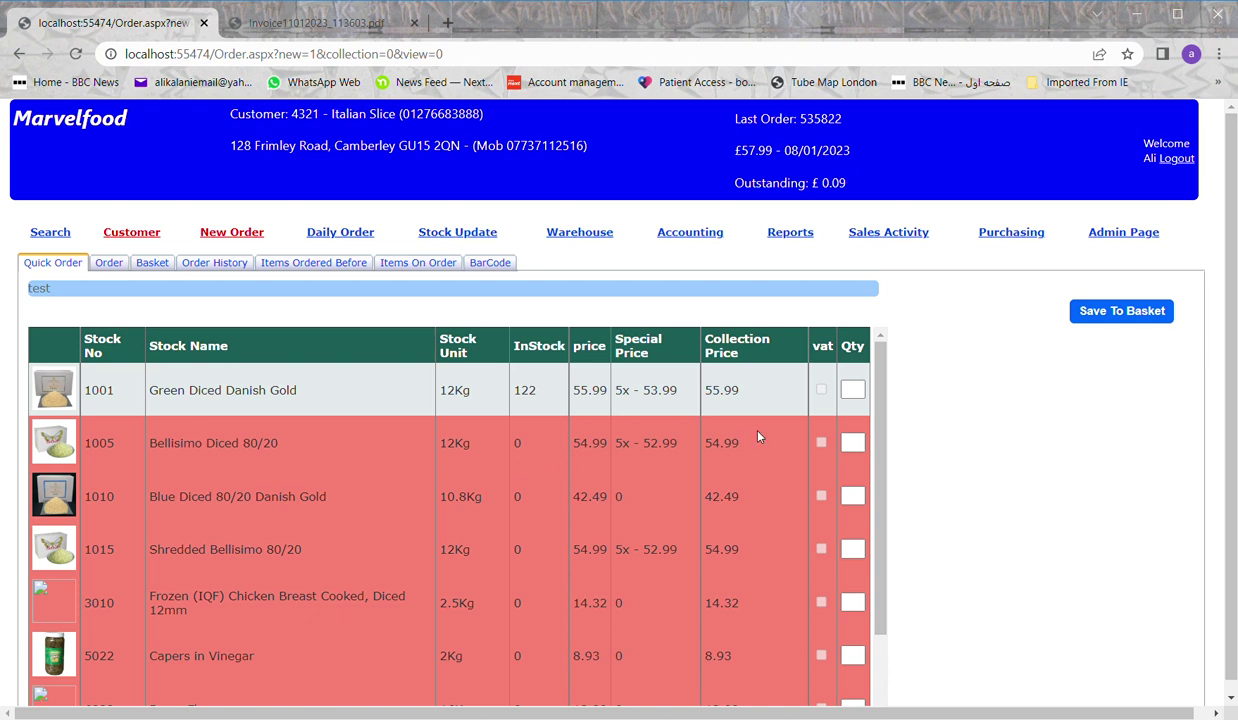
left_click(853, 391)
type("2")
left_click(853, 442)
type("3")
left_click(860, 499)
Browse the order categories from Cheese to Flour & Mixes and submit a quantity of 3 for Packet Fermipan Yeast.
left_click(110, 264)
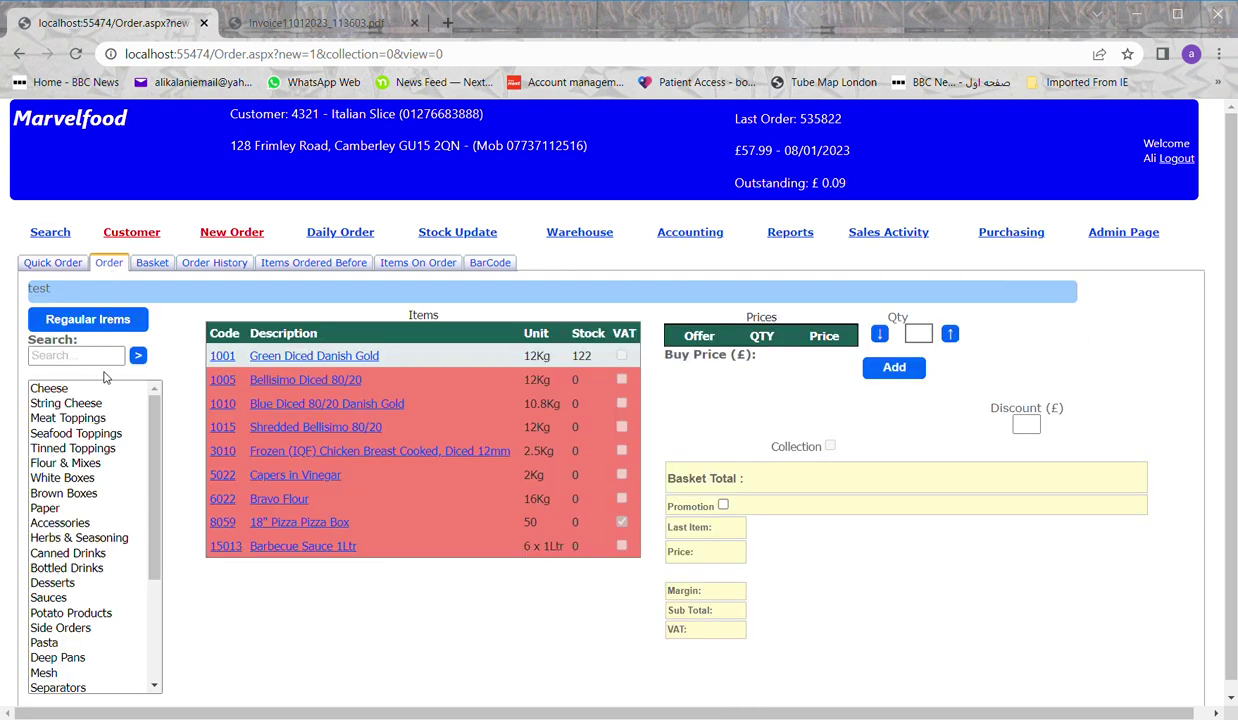
left_click(67, 387)
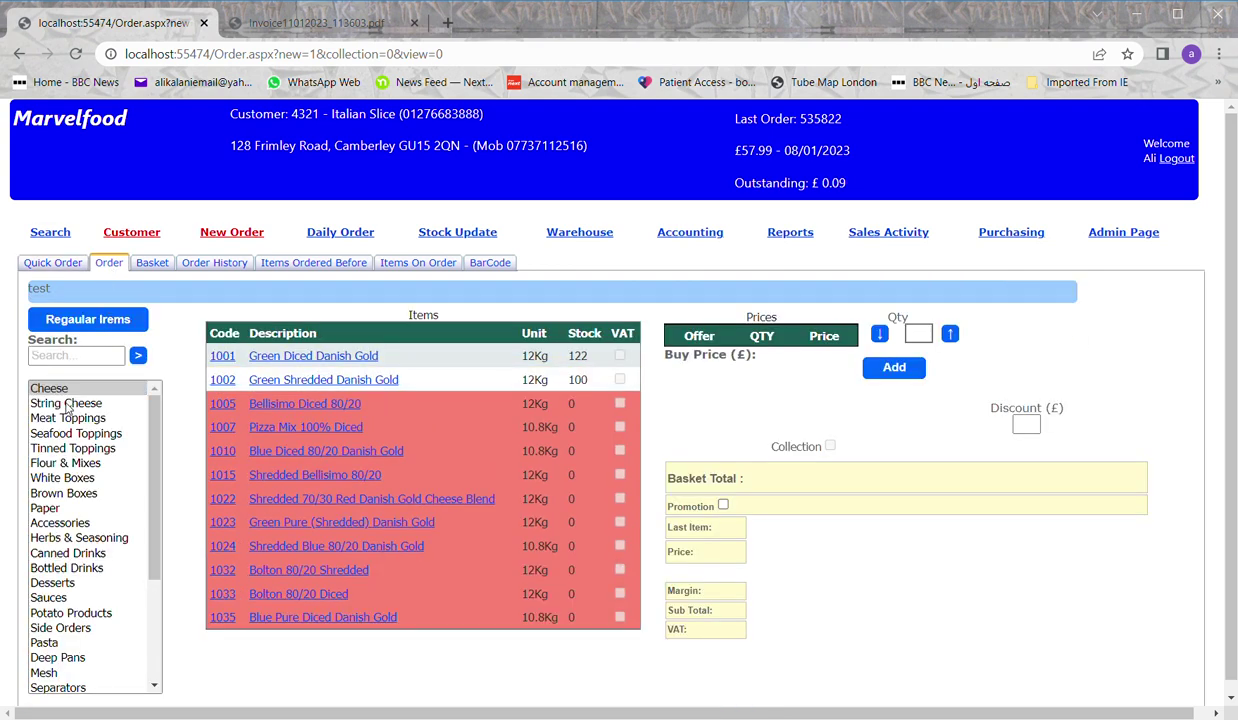
left_click(67, 404)
left_click(67, 418)
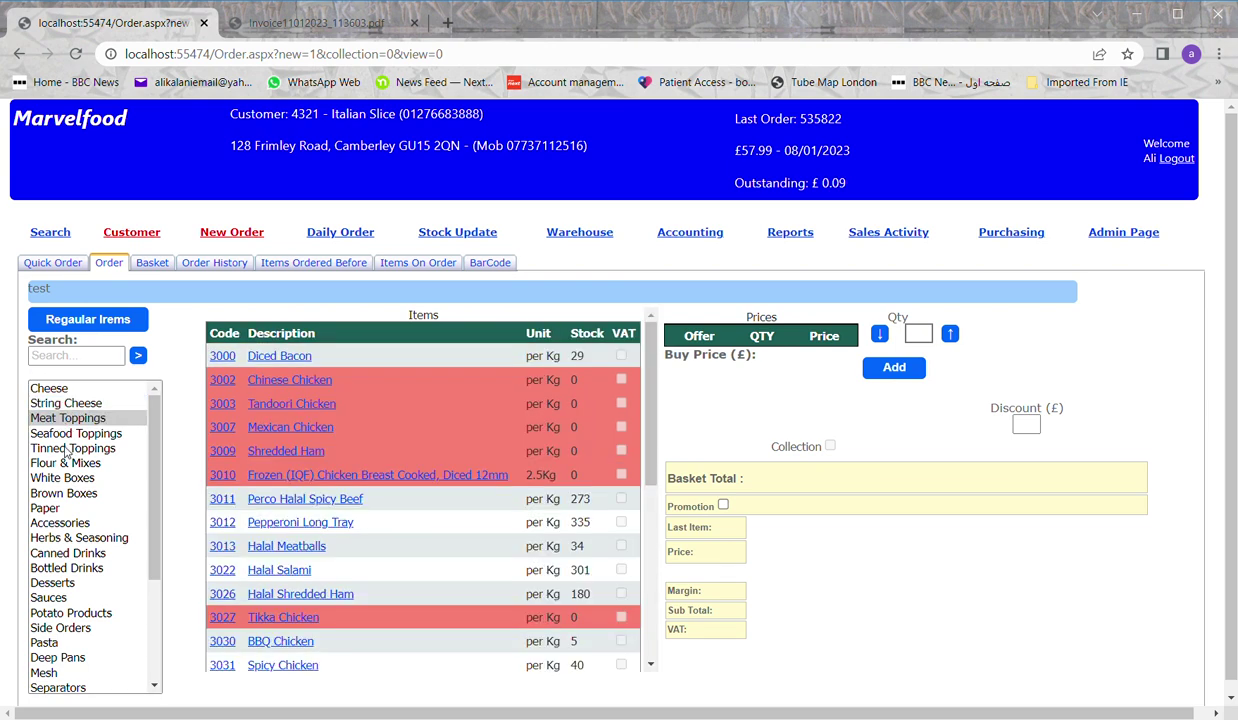
left_click(67, 449)
left_click(67, 463)
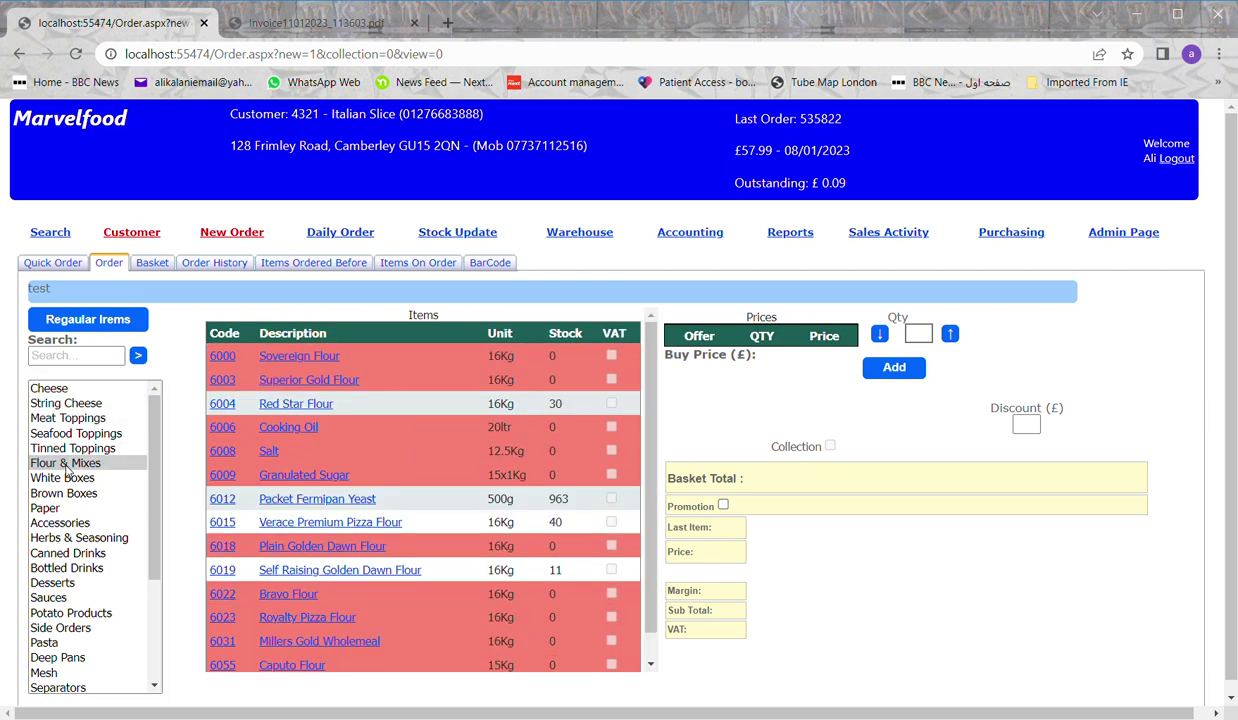
left_click(320, 498)
type("3")
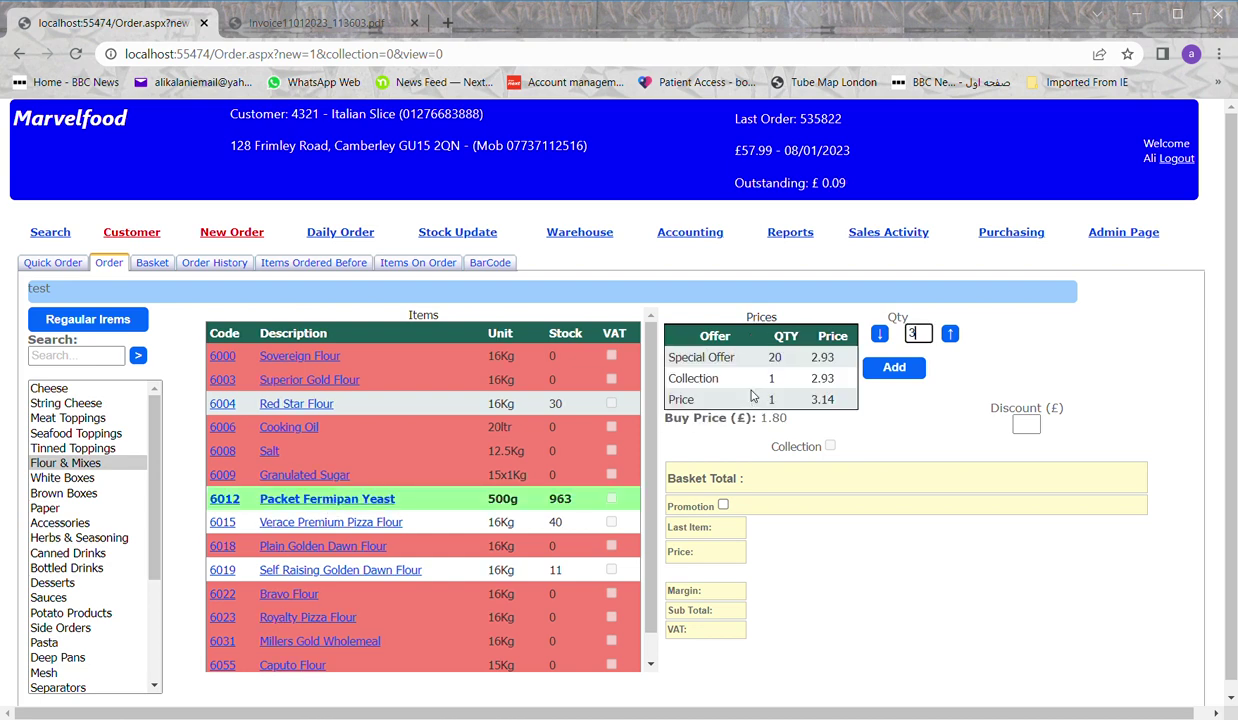
key("Return")
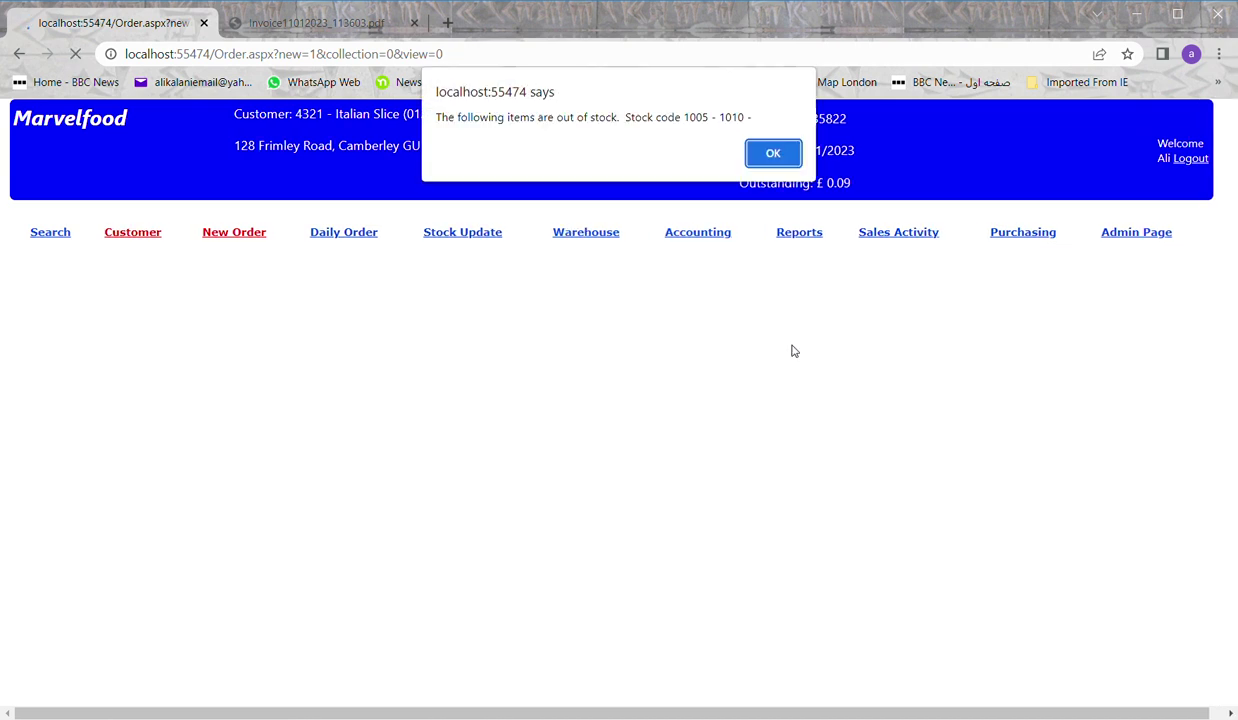
Acknowledge the out-of-stock alert and add one Verace Premium Pizza Flour to the order basket.
left_click(775, 153)
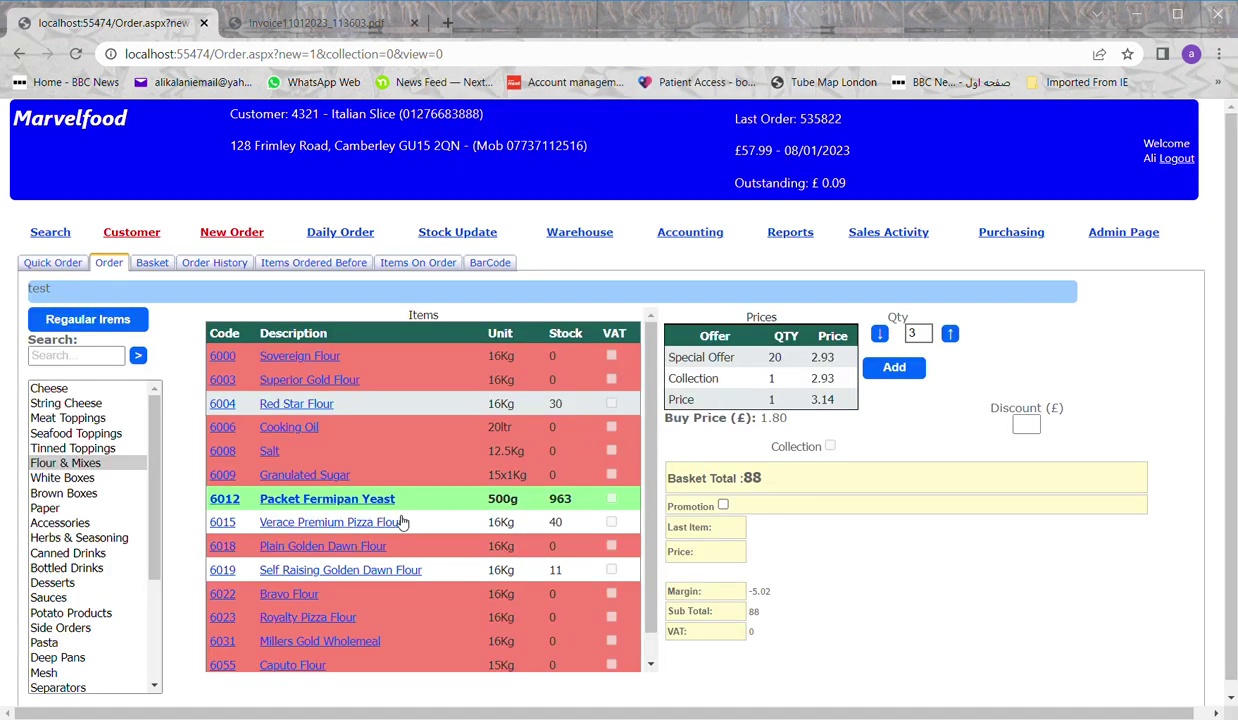
left_click(390, 520)
left_click(892, 370)
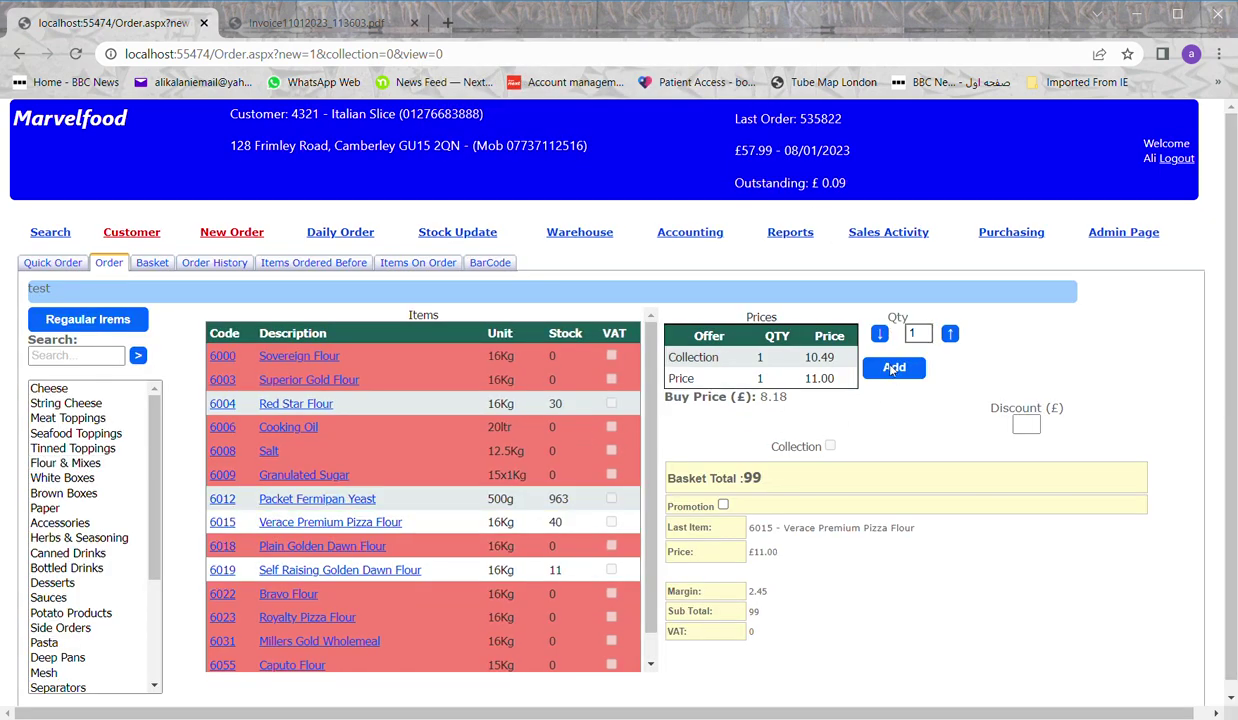
Review the order's basket, order history, previously ordered items, barcode and quick-order pages.
left_click(153, 263)
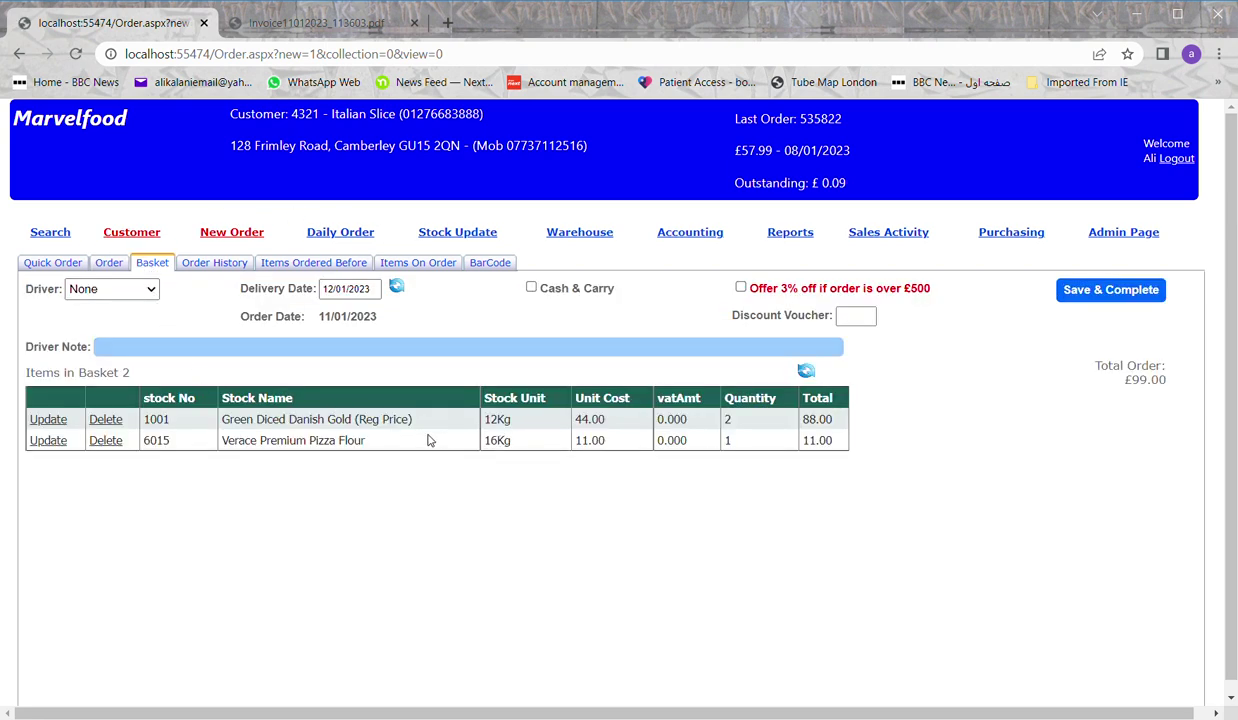
left_click(237, 268)
left_click(160, 263)
left_click(310, 268)
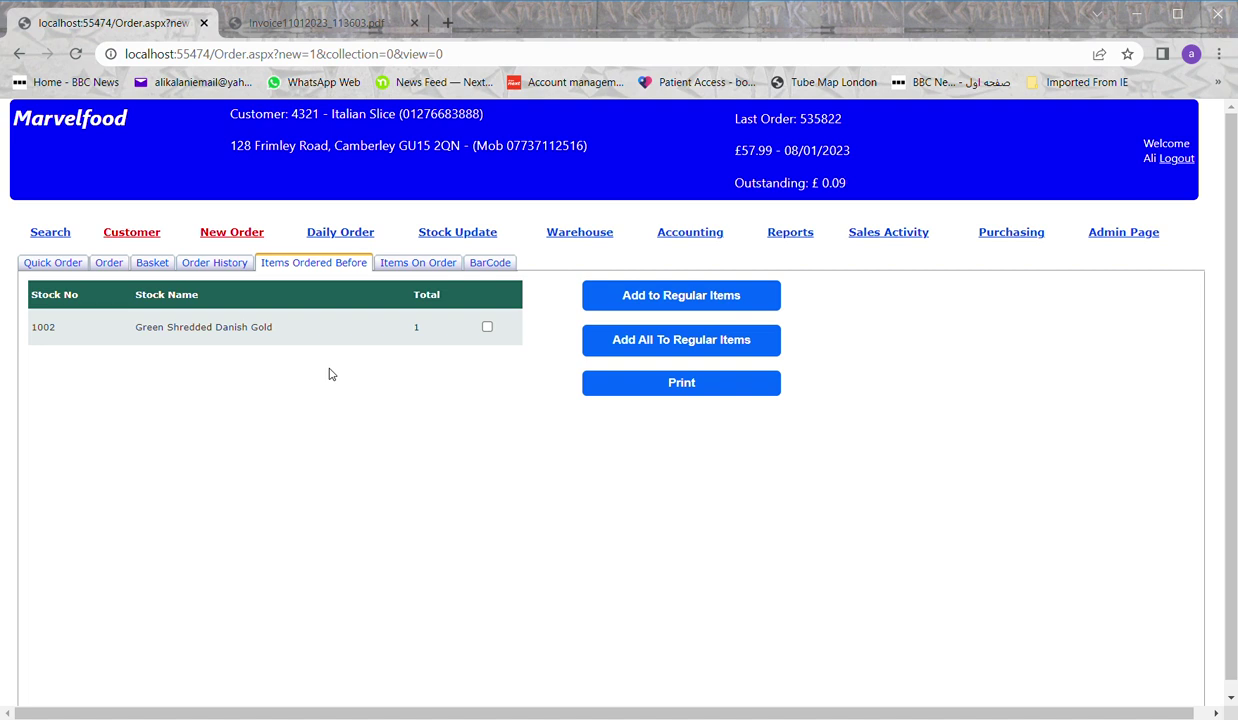
left_click(501, 264)
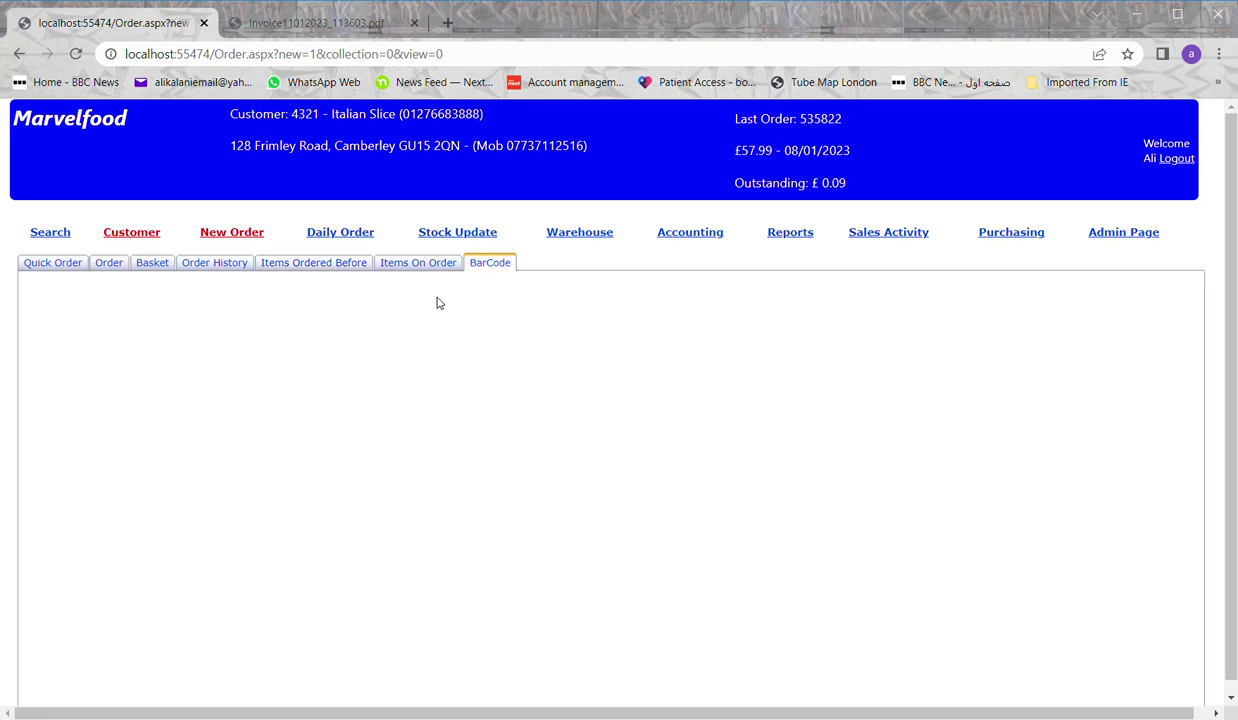
left_click(52, 262)
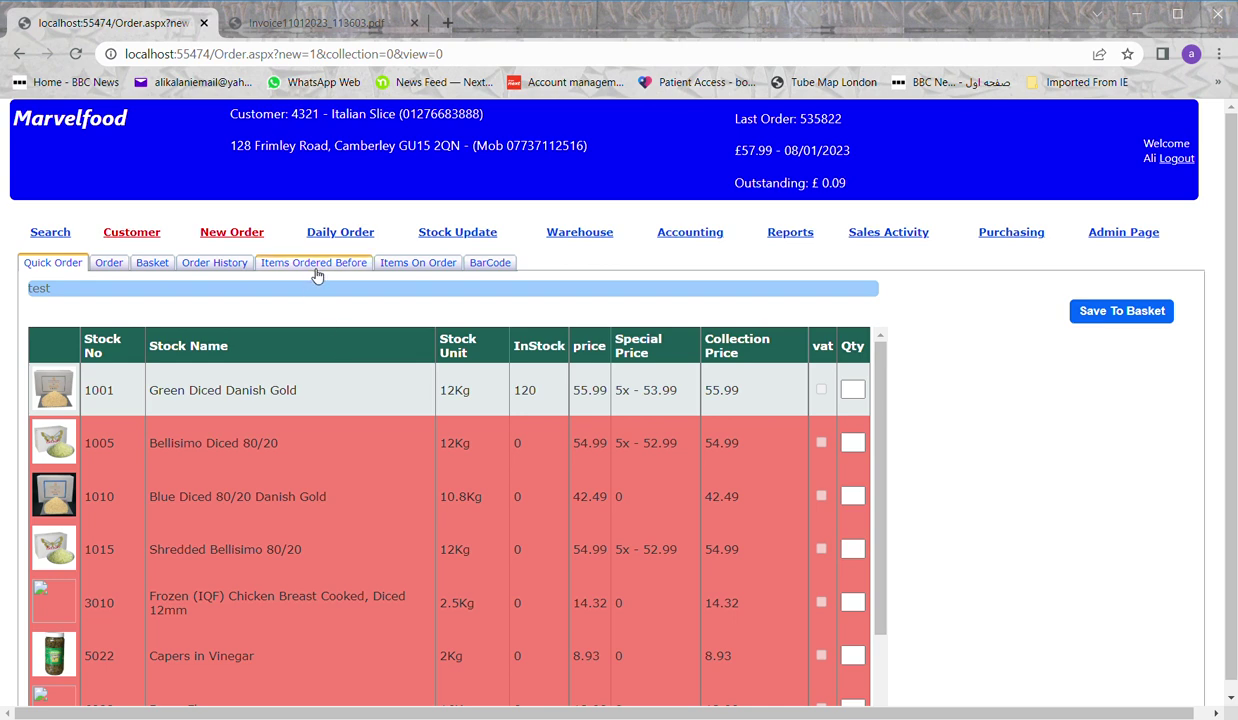
Mark Abidi Fast Food Ltd as order complete in Thursday's daily orders and view the completed orders.
left_click(340, 234)
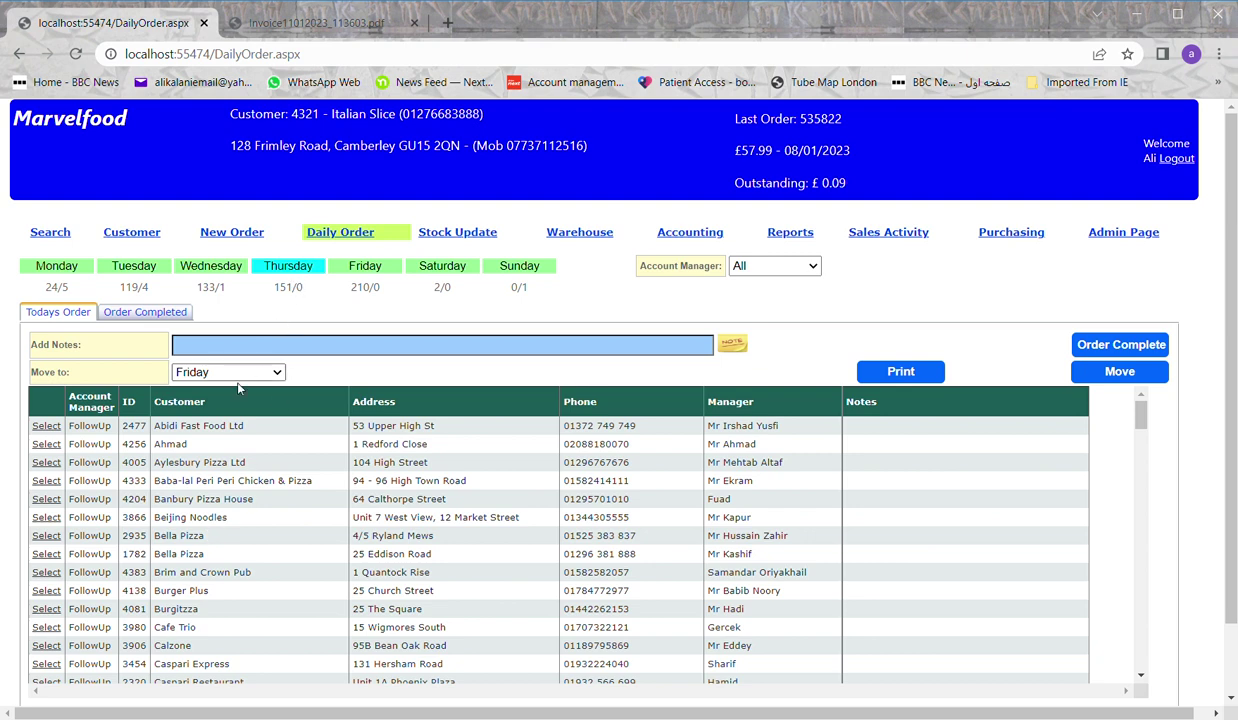
left_click(47, 428)
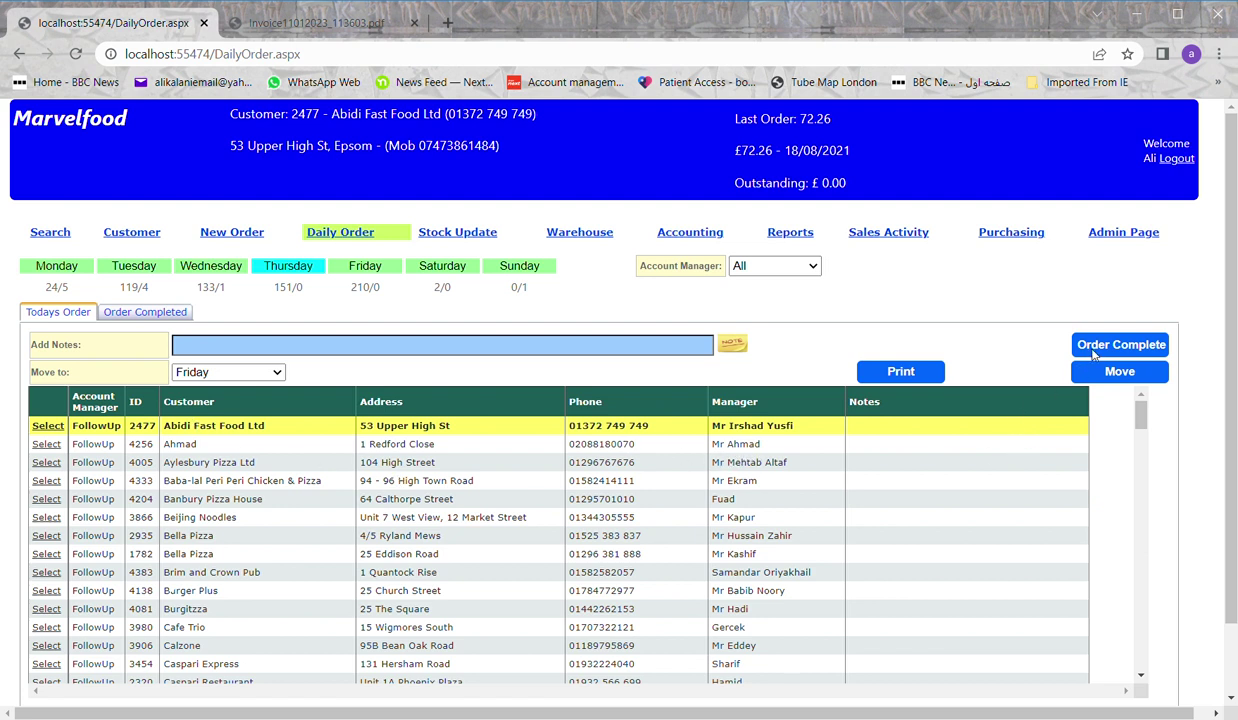
left_click(1093, 347)
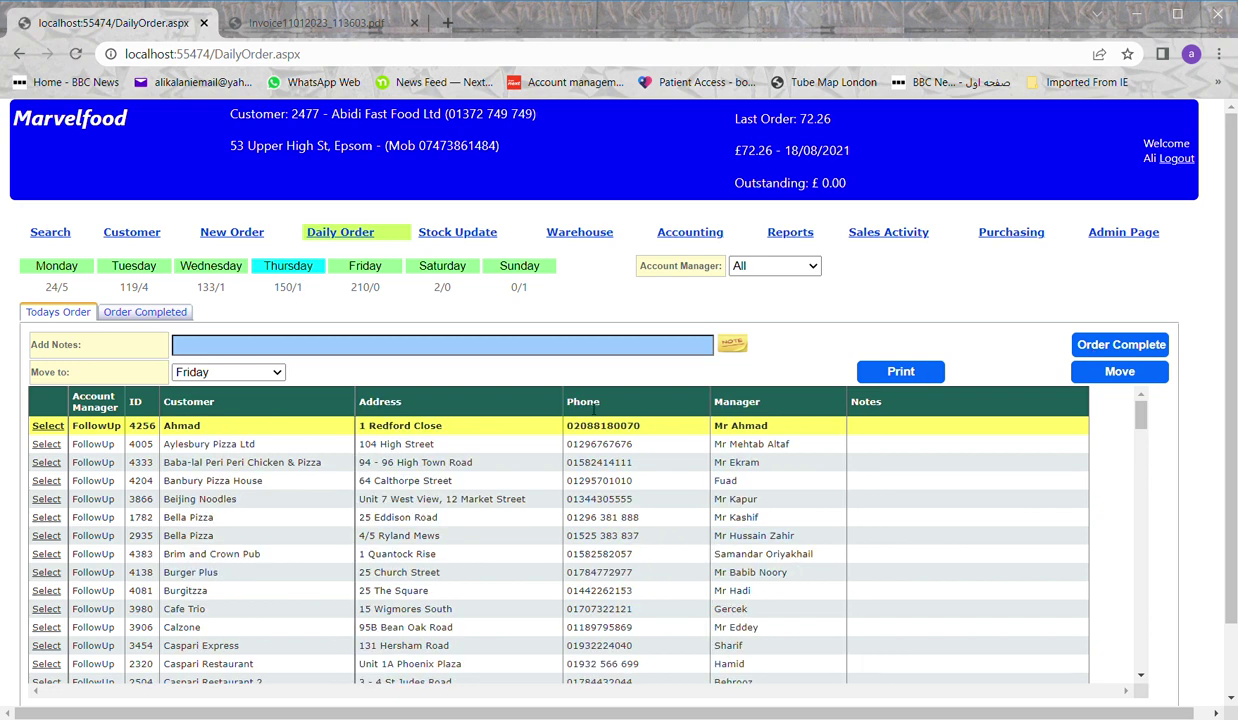
left_click(147, 313)
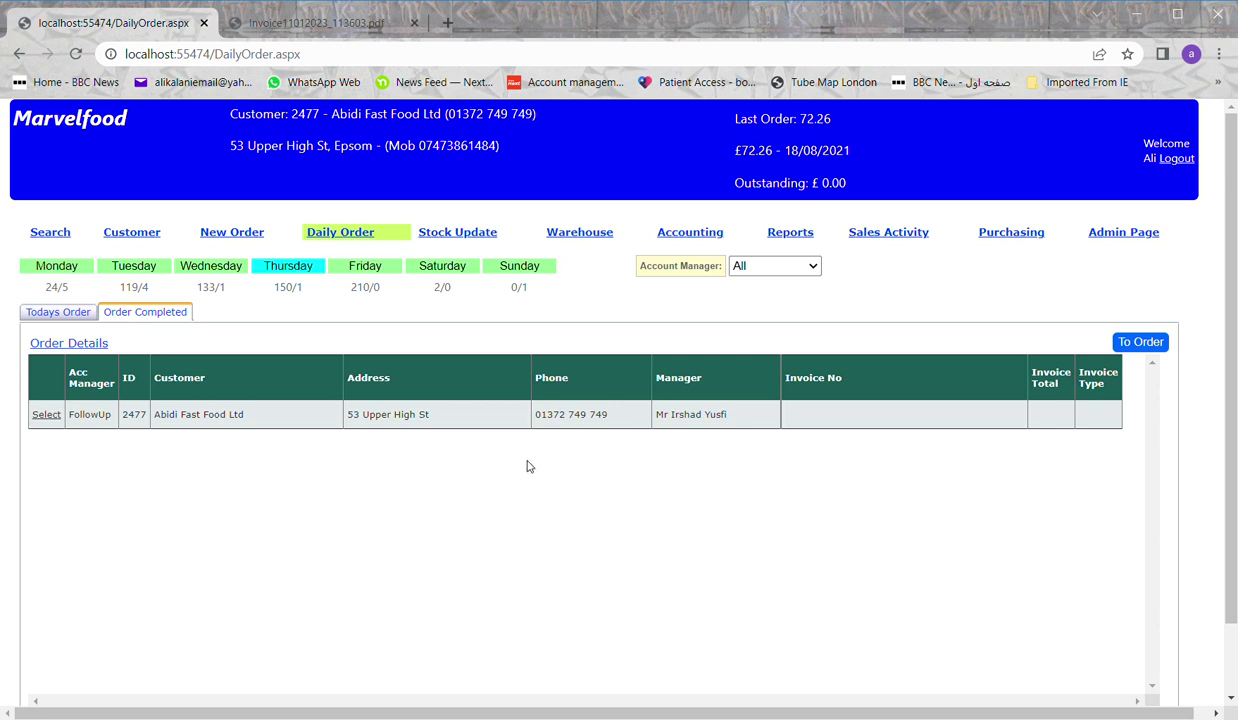
View the stock record of Green Diced Danish Gold in the Cheese category and the details of its Special Offer price.
left_click(481, 241)
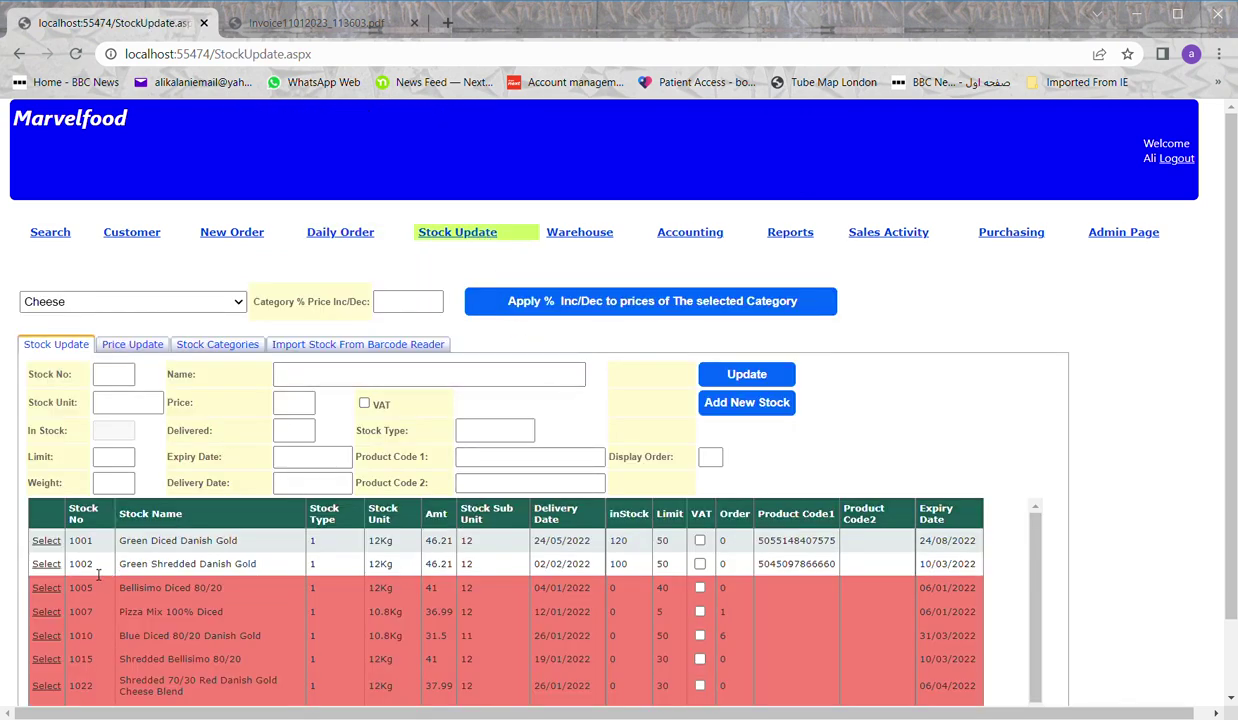
left_click(46, 540)
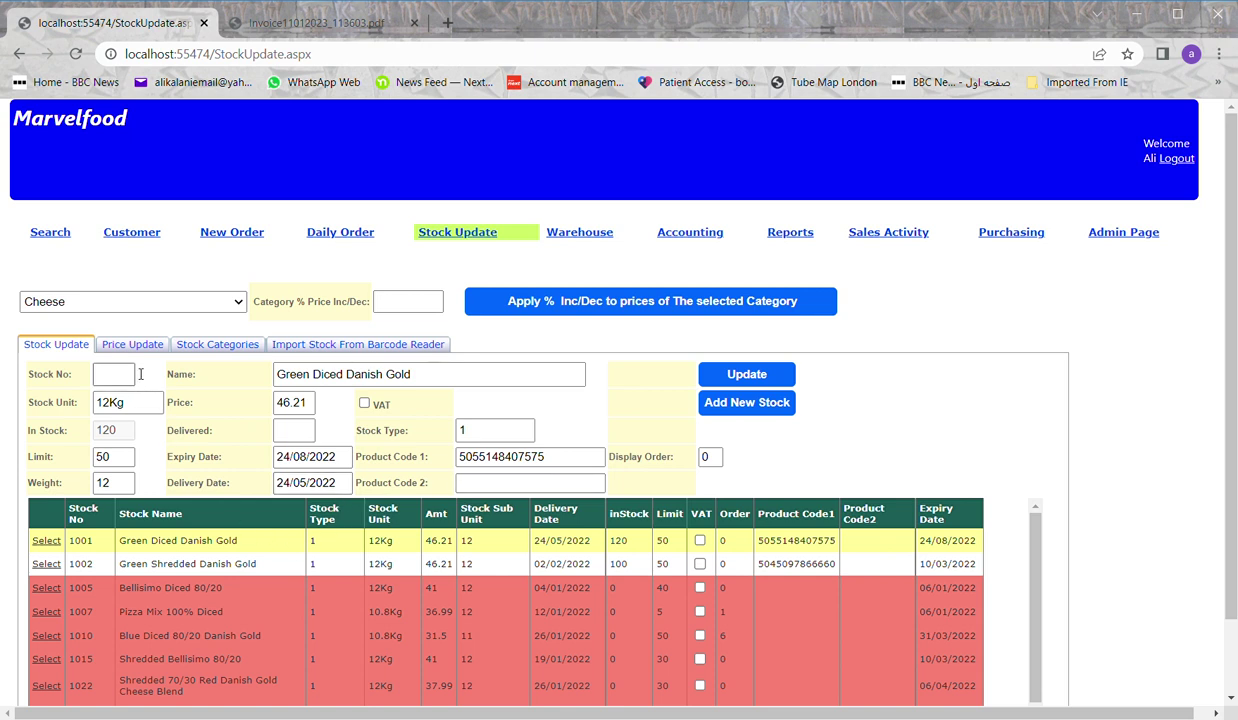
left_click(133, 345)
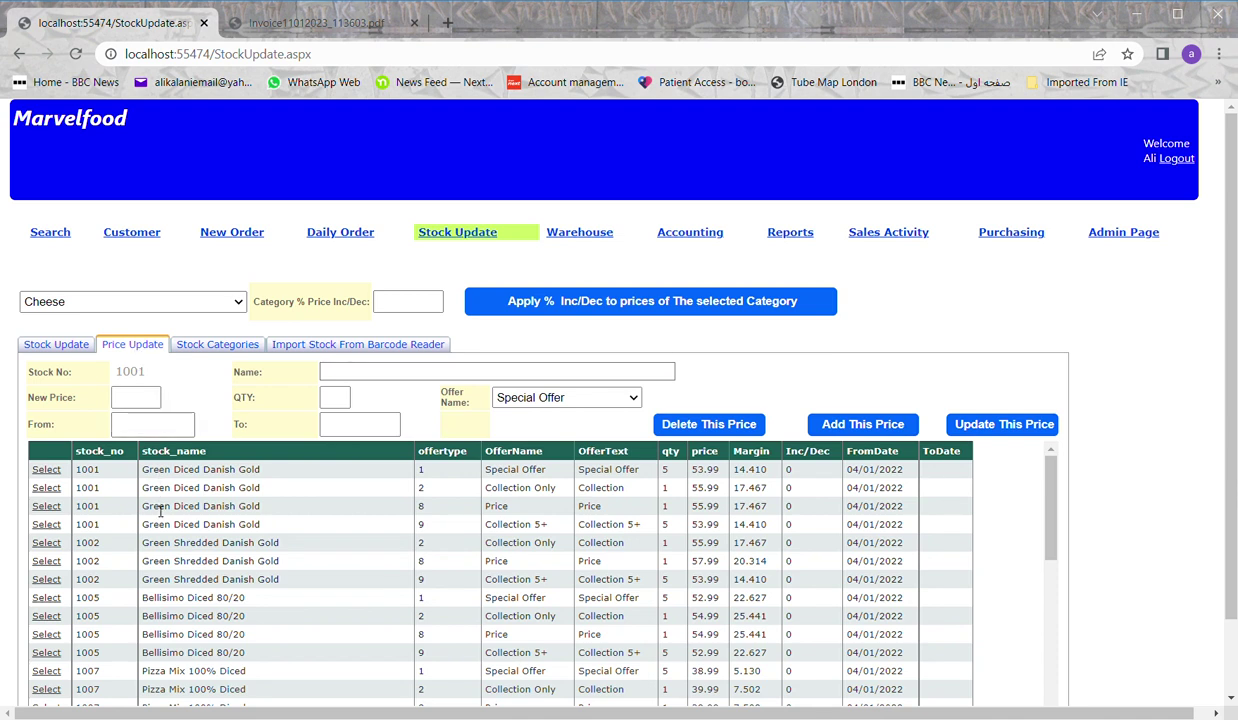
left_click_drag(183, 469, 96, 484)
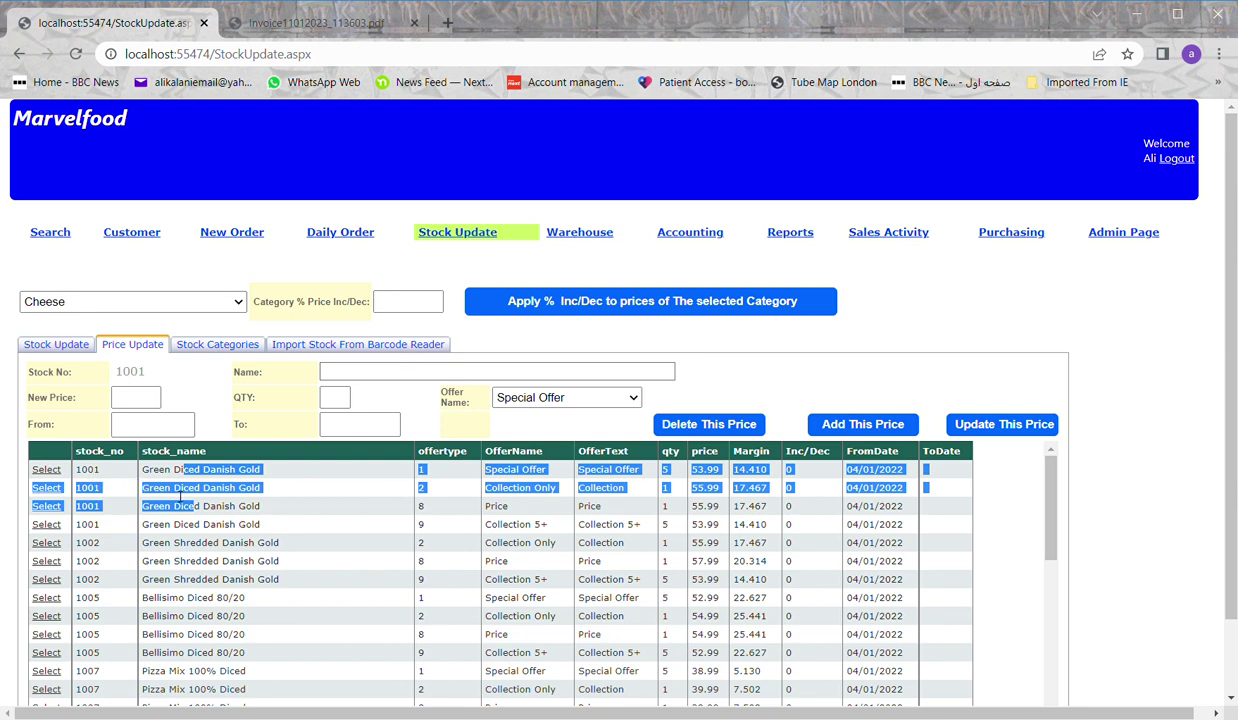
left_click(434, 480)
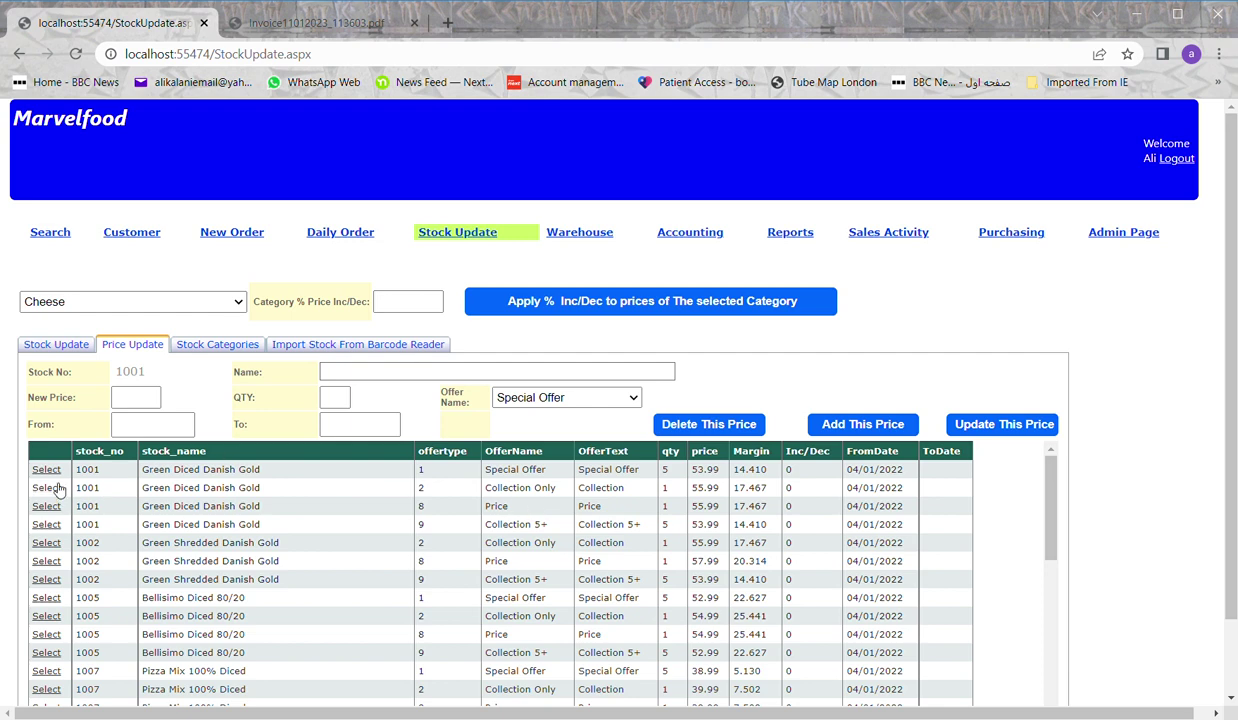
left_click(47, 470)
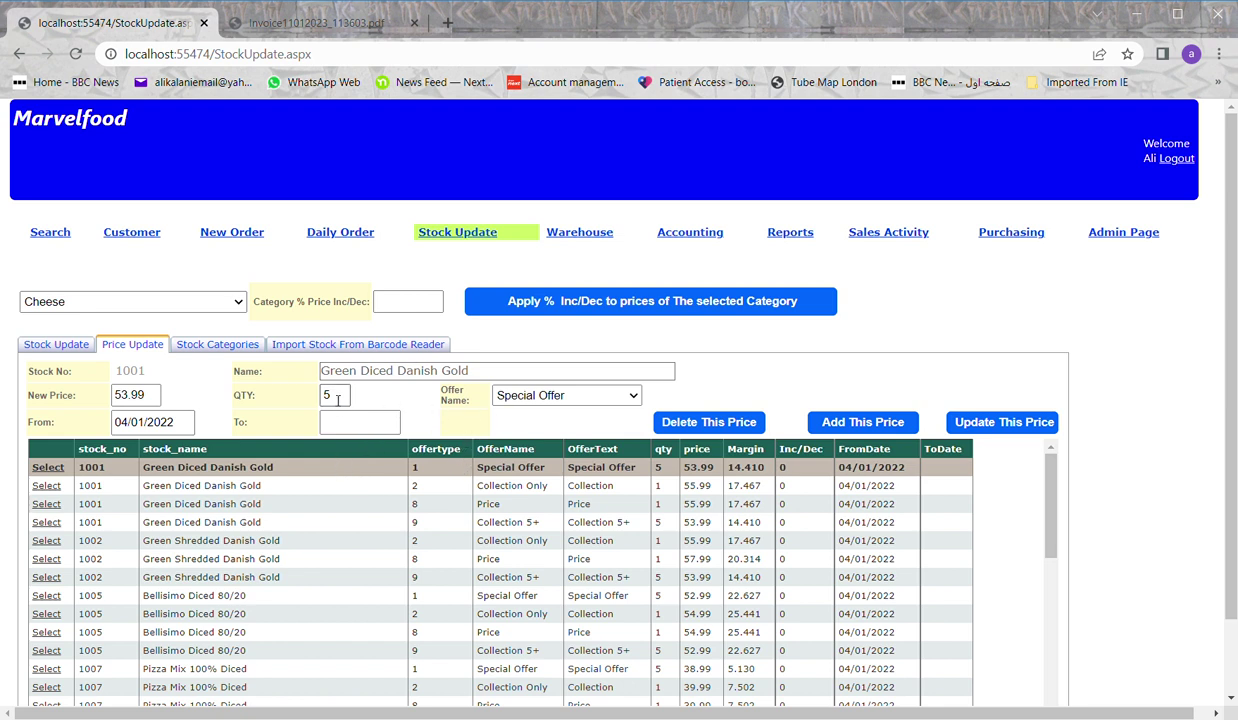
left_click(182, 427)
left_click(329, 429)
Review the stock categories with the Cheese category's details, and view the barcode reader stock import page.
left_click(226, 347)
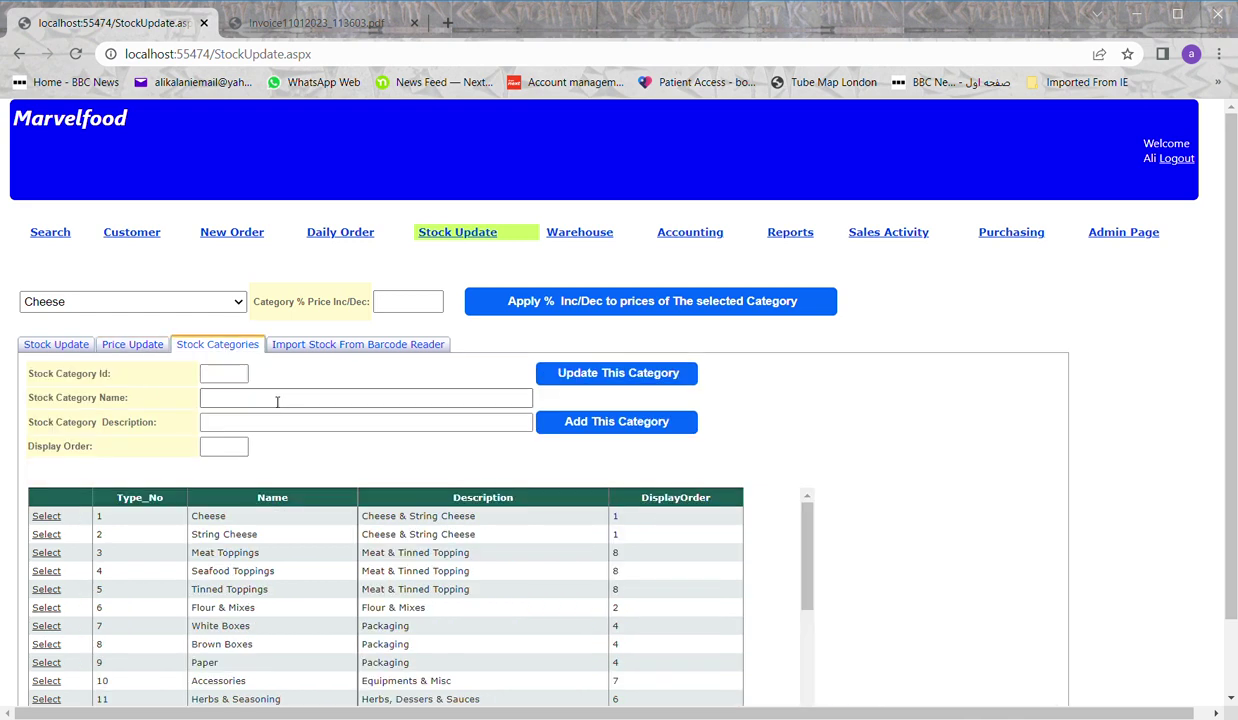
scroll(295, 551, "down", 2)
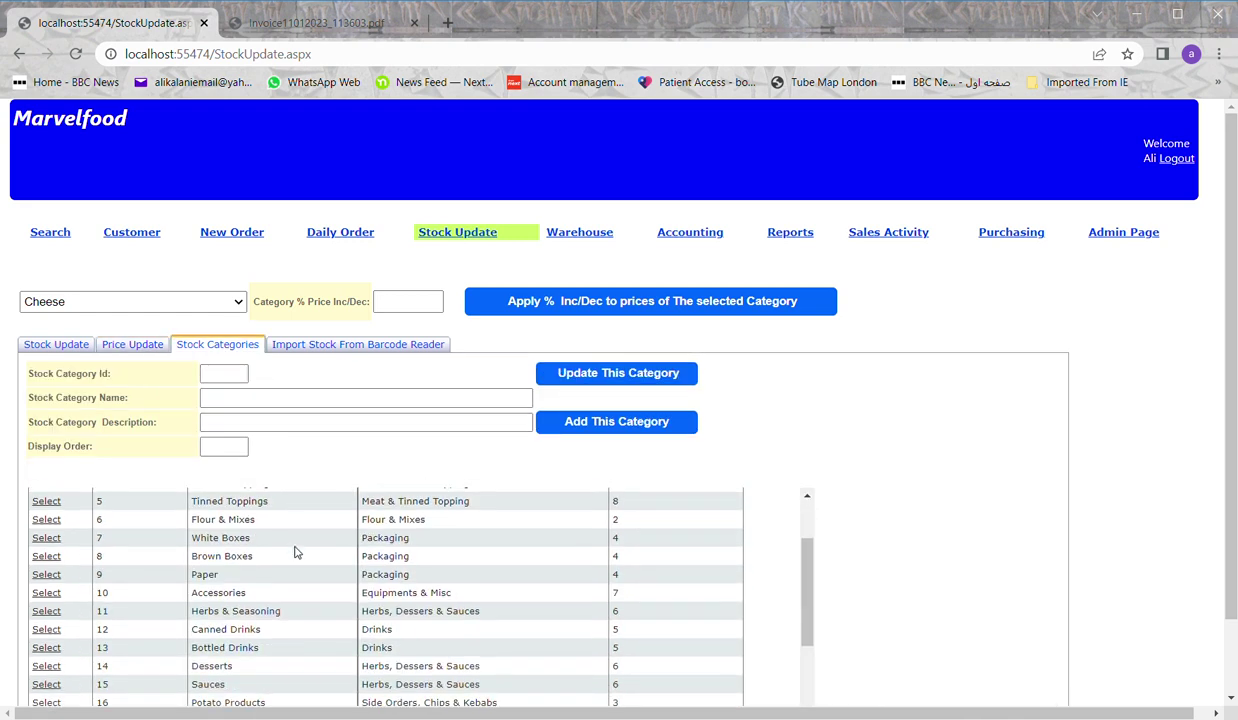
scroll(295, 551, "up", 2)
scroll(935, 549, "down", 1)
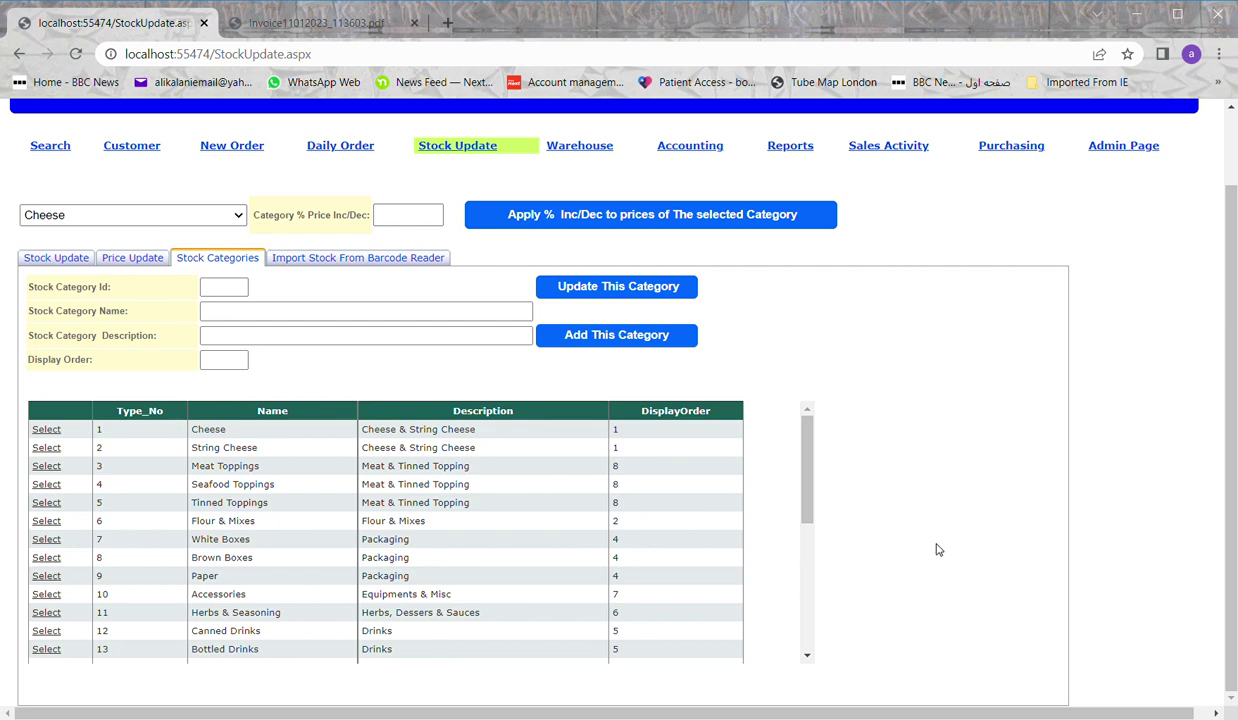
left_click(52, 432)
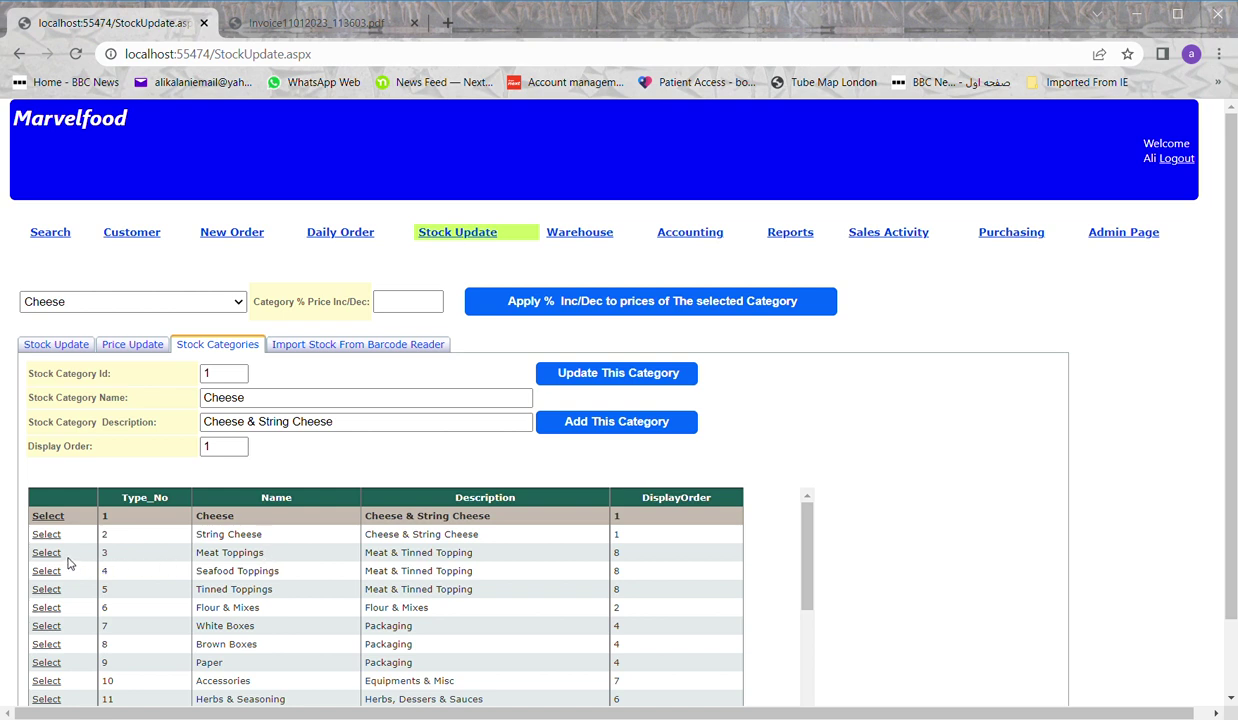
left_click(350, 349)
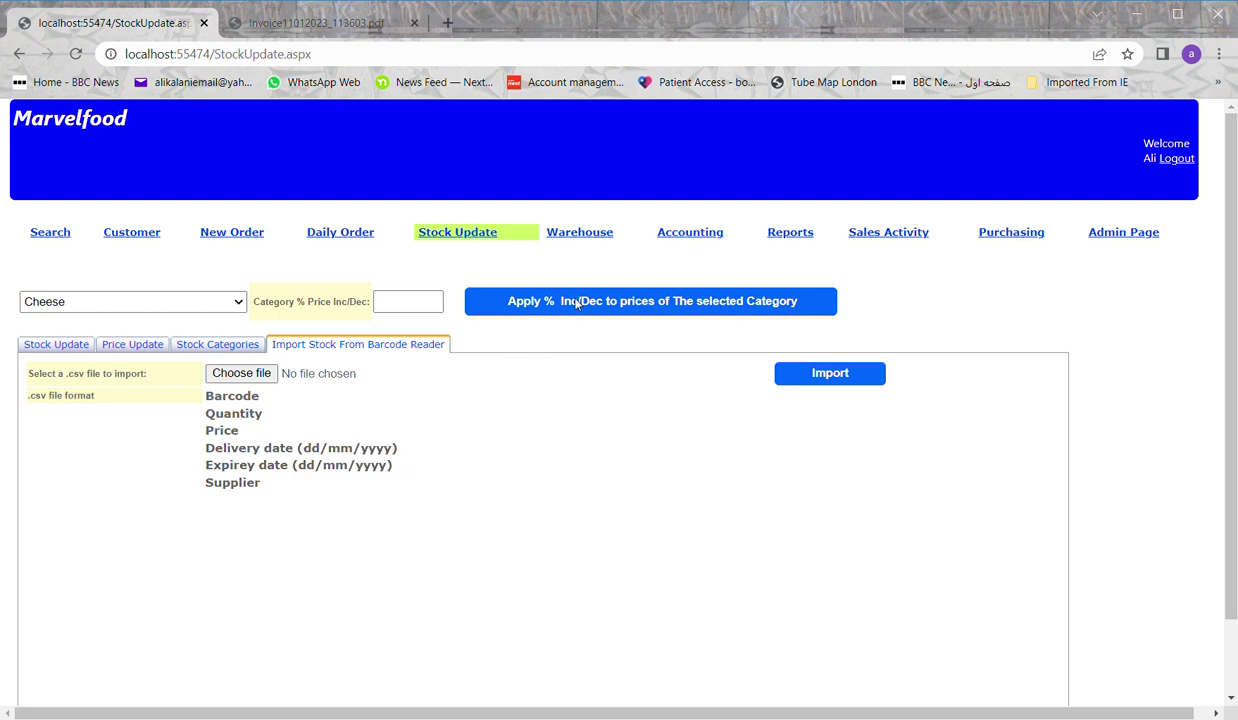
List the warehouse deliveries for 10/01/2022, filtered to the first named driver, and select the Big Boy Pizza delivery.
left_click(598, 233)
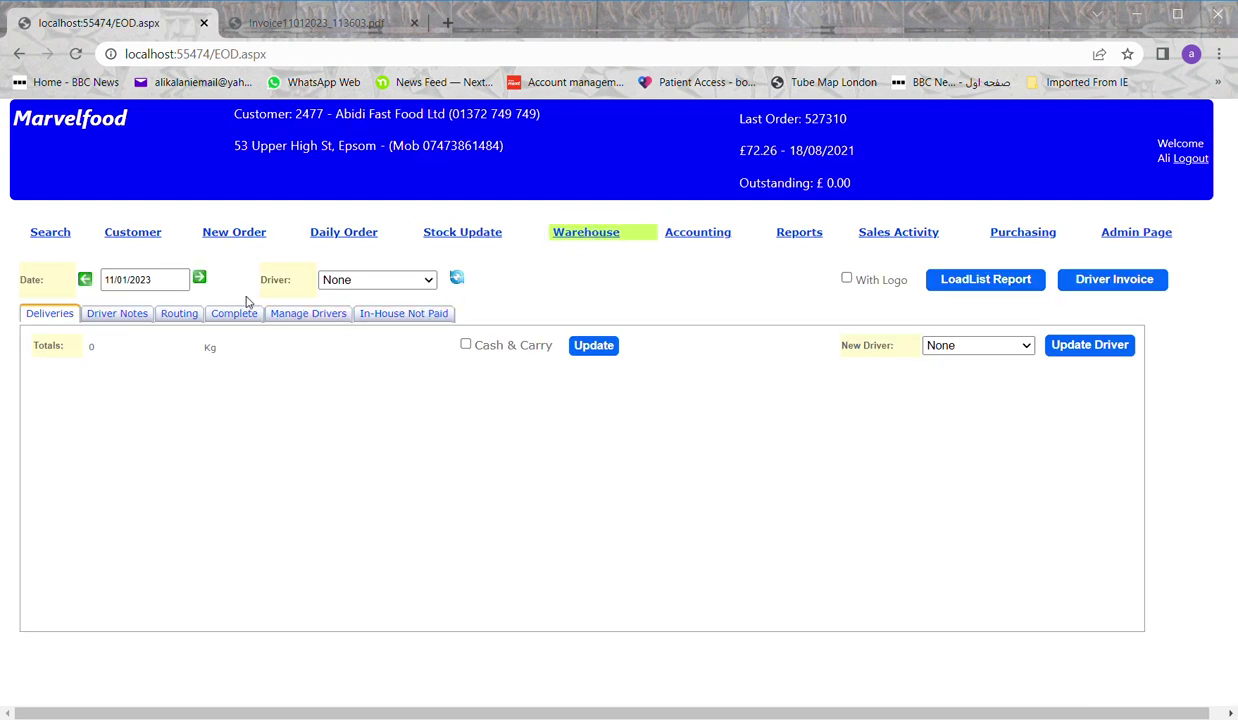
left_click(170, 280)
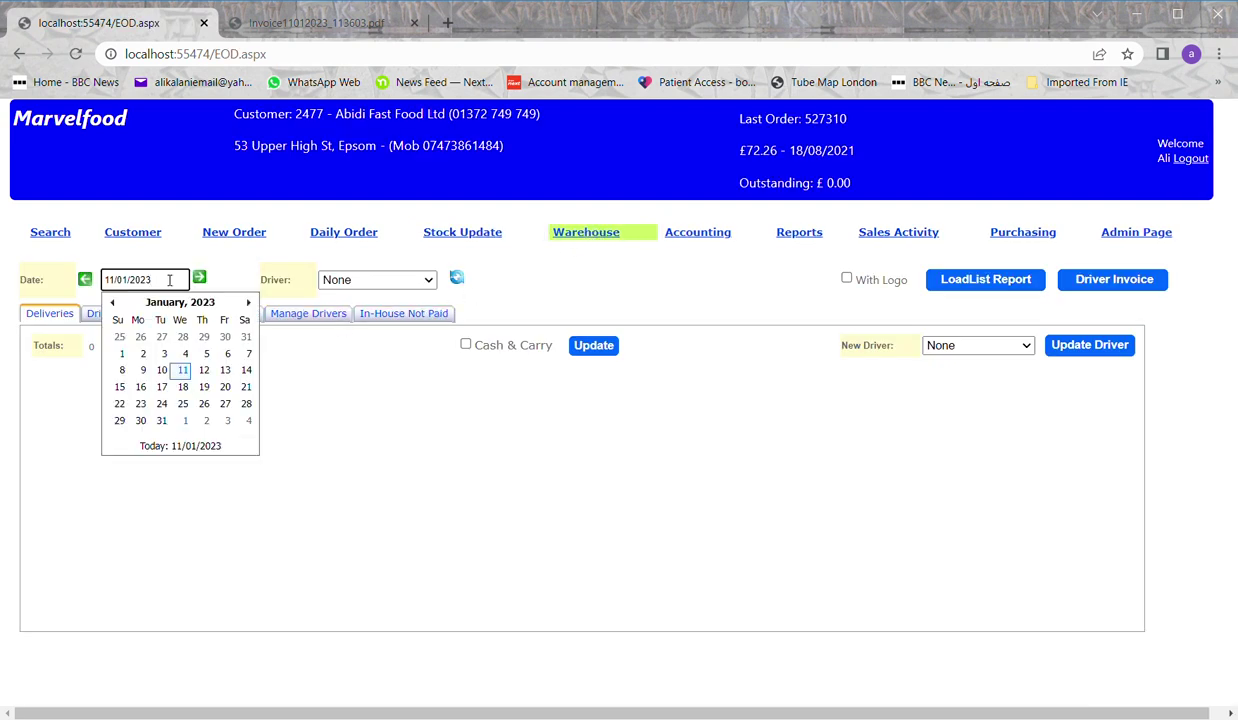
type("2")
key("Return")
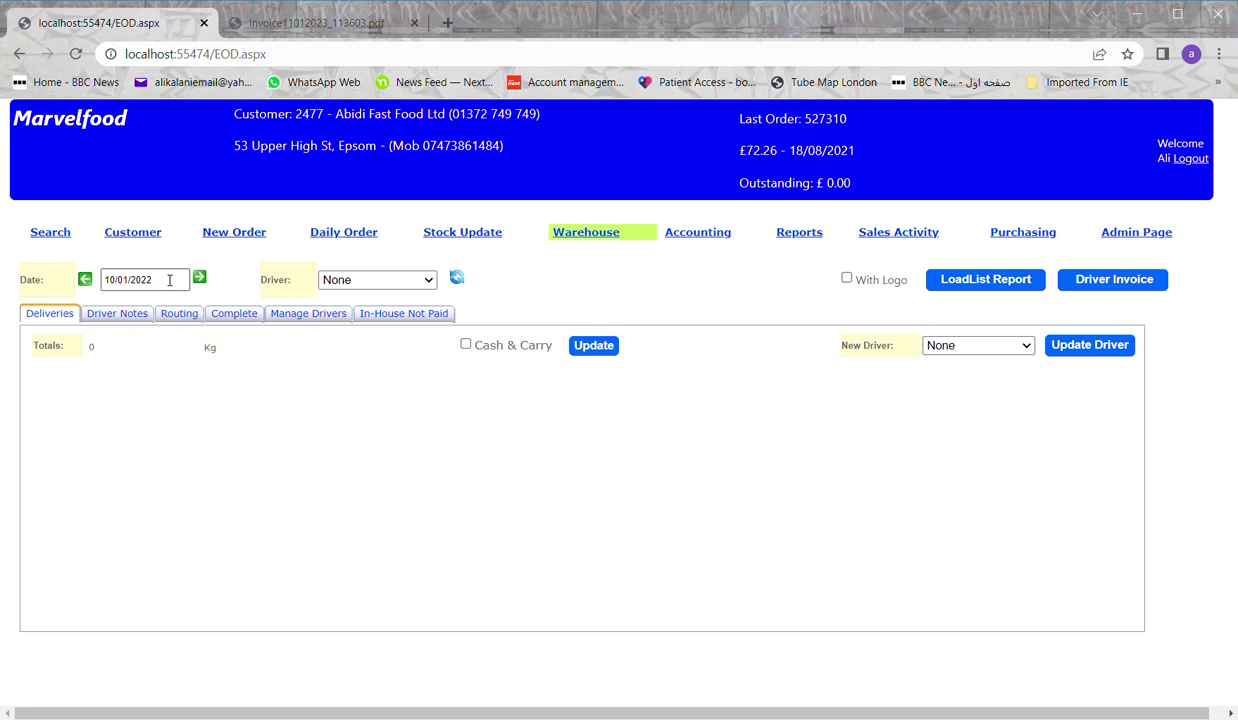
left_click(456, 277)
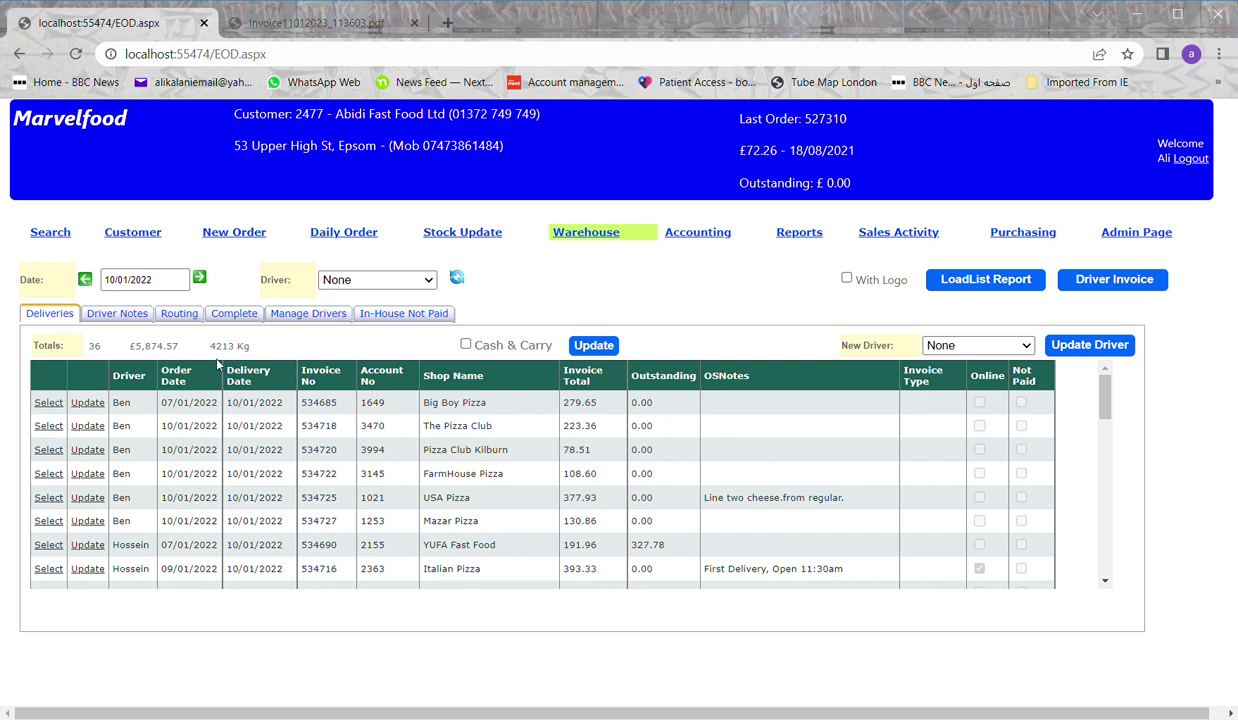
left_click(432, 290)
left_click(390, 307)
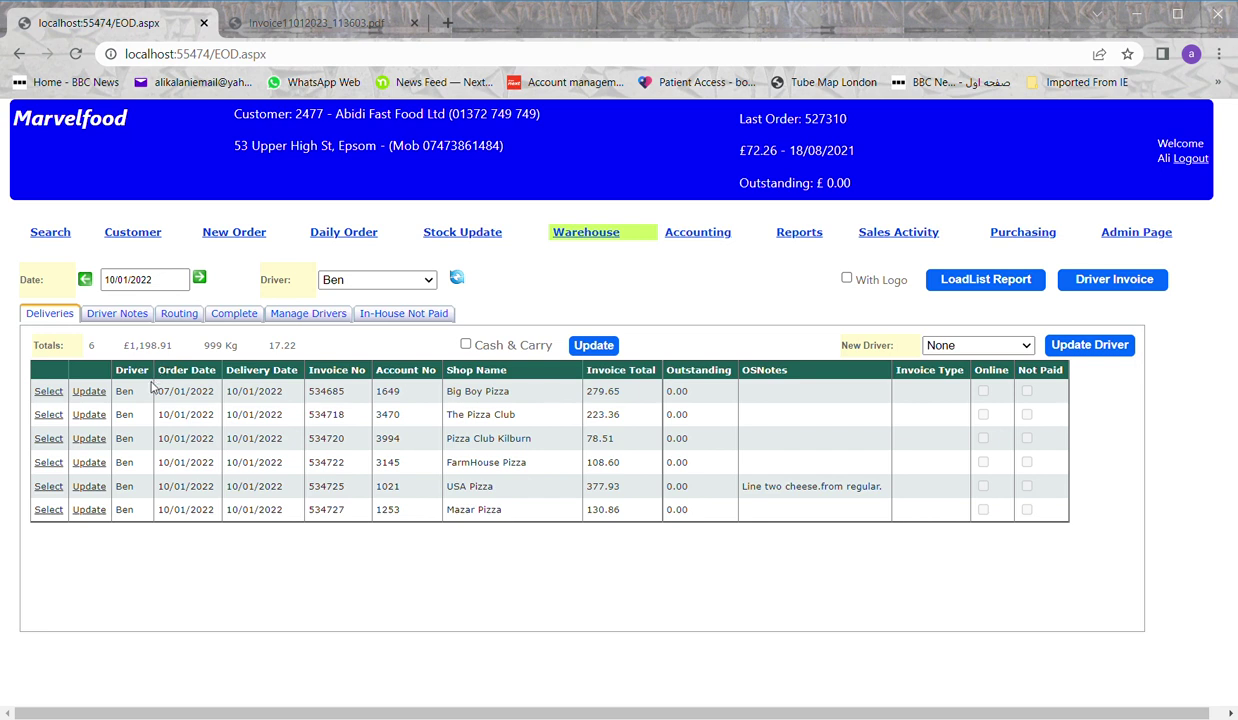
left_click(49, 391)
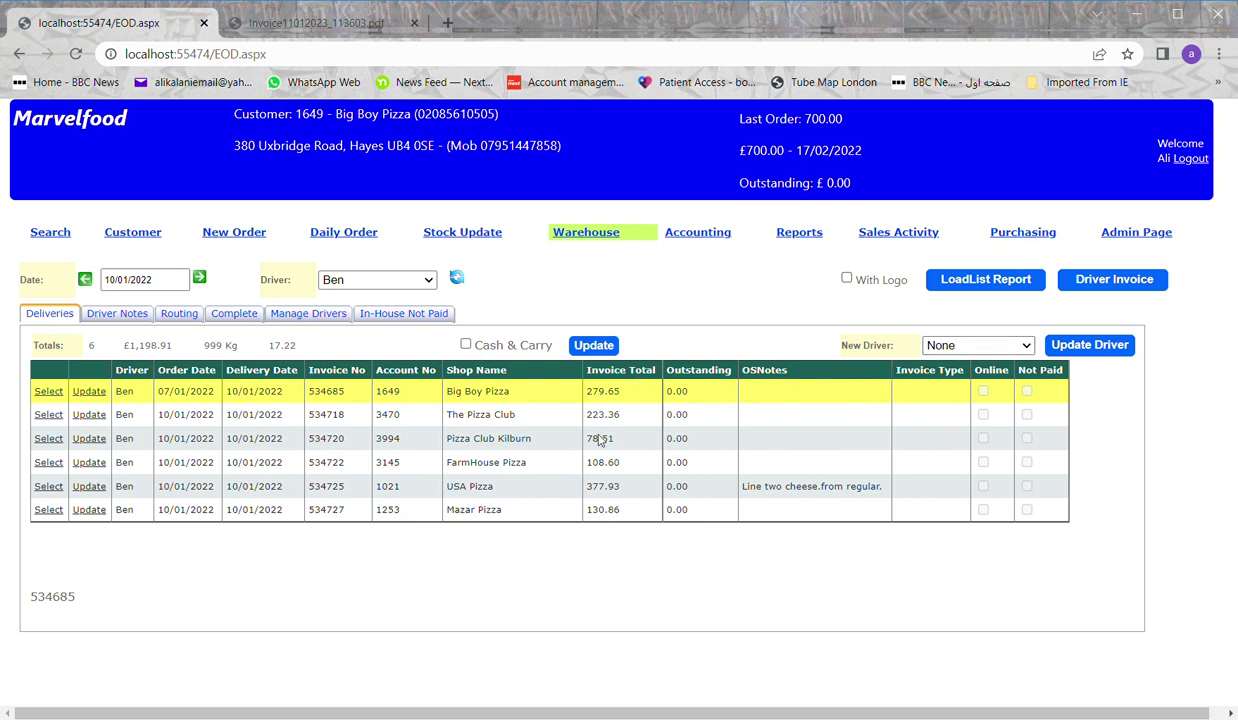
Review the driver's delivery notes and routing list, and examine the route map zoomed in one level.
left_click(119, 313)
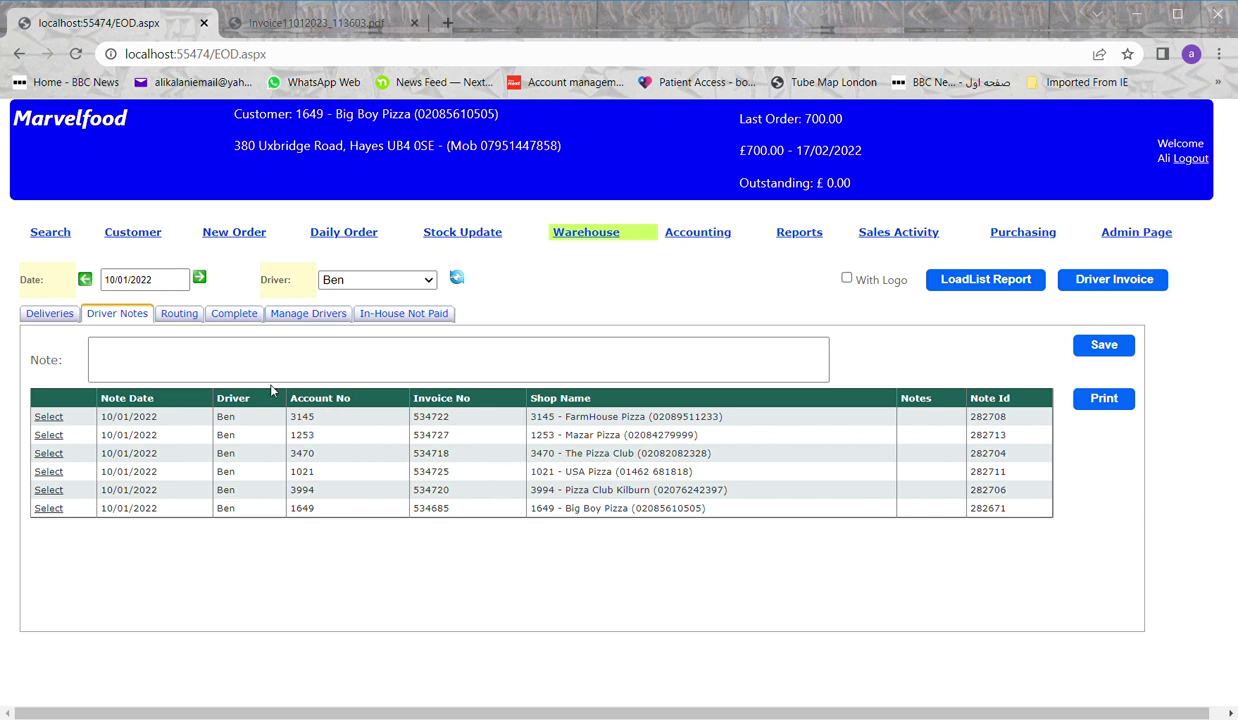
left_click(179, 313)
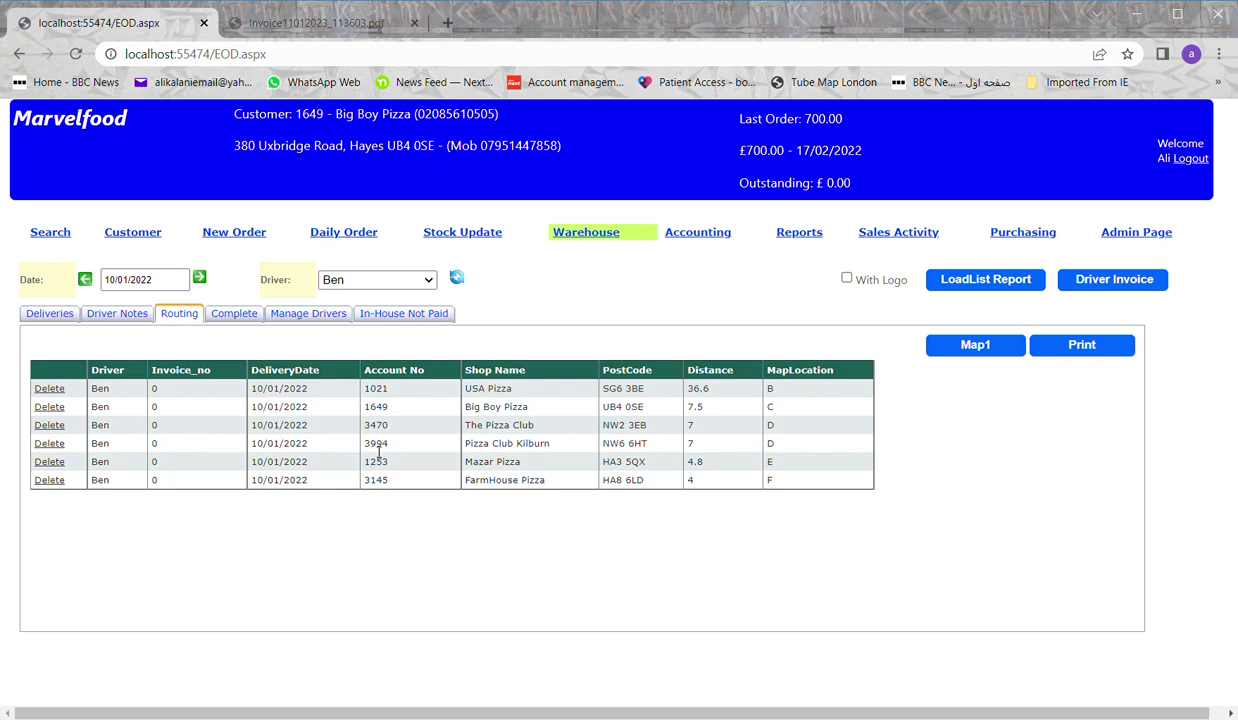
left_click(950, 345)
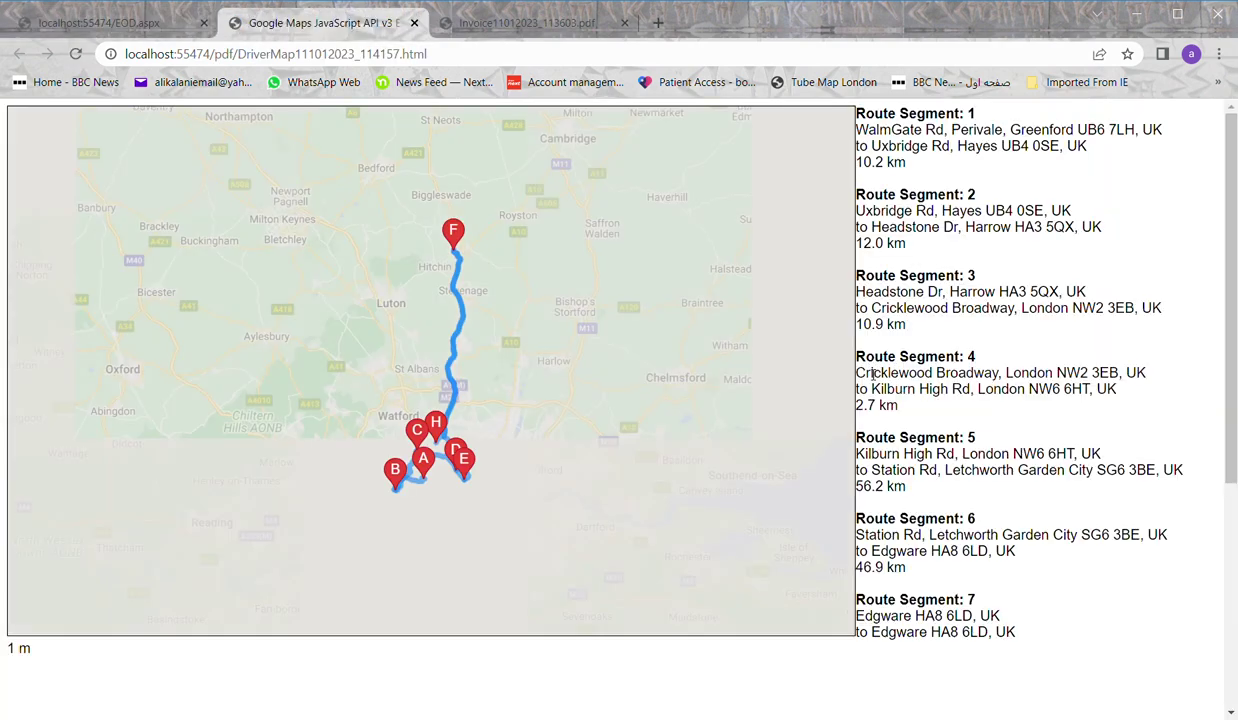
scroll(554, 438, "down", 2)
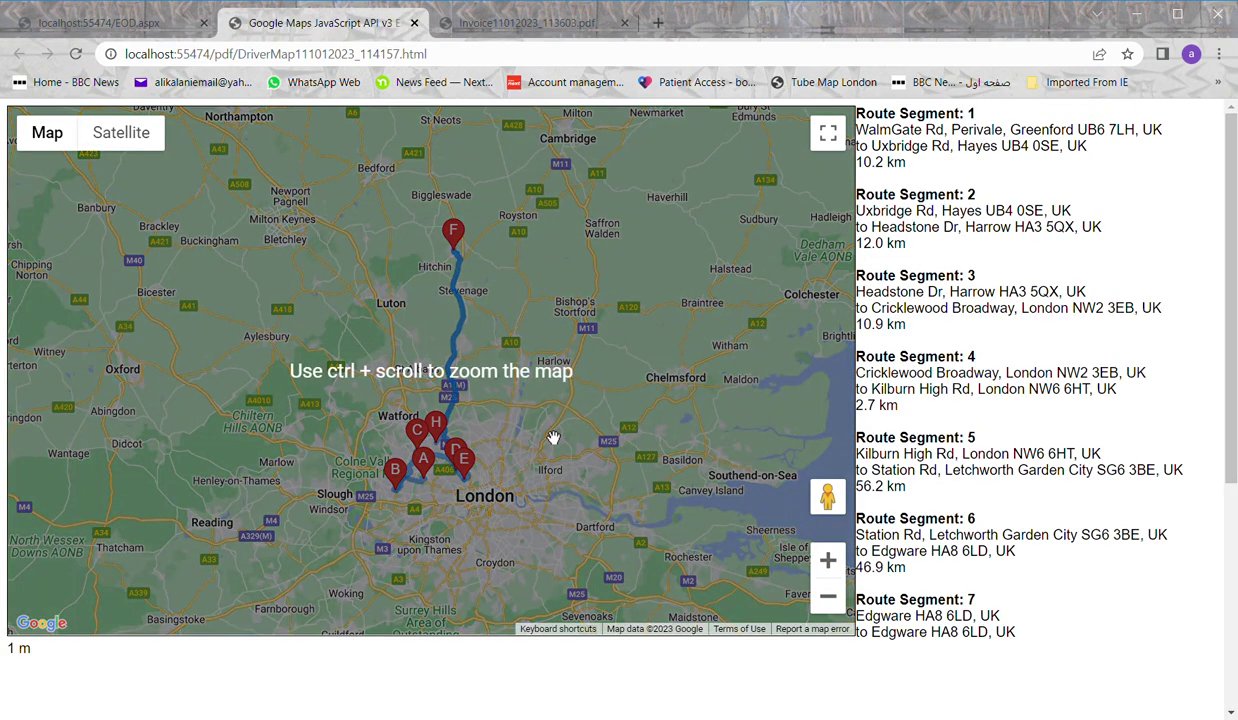
left_click(827, 560)
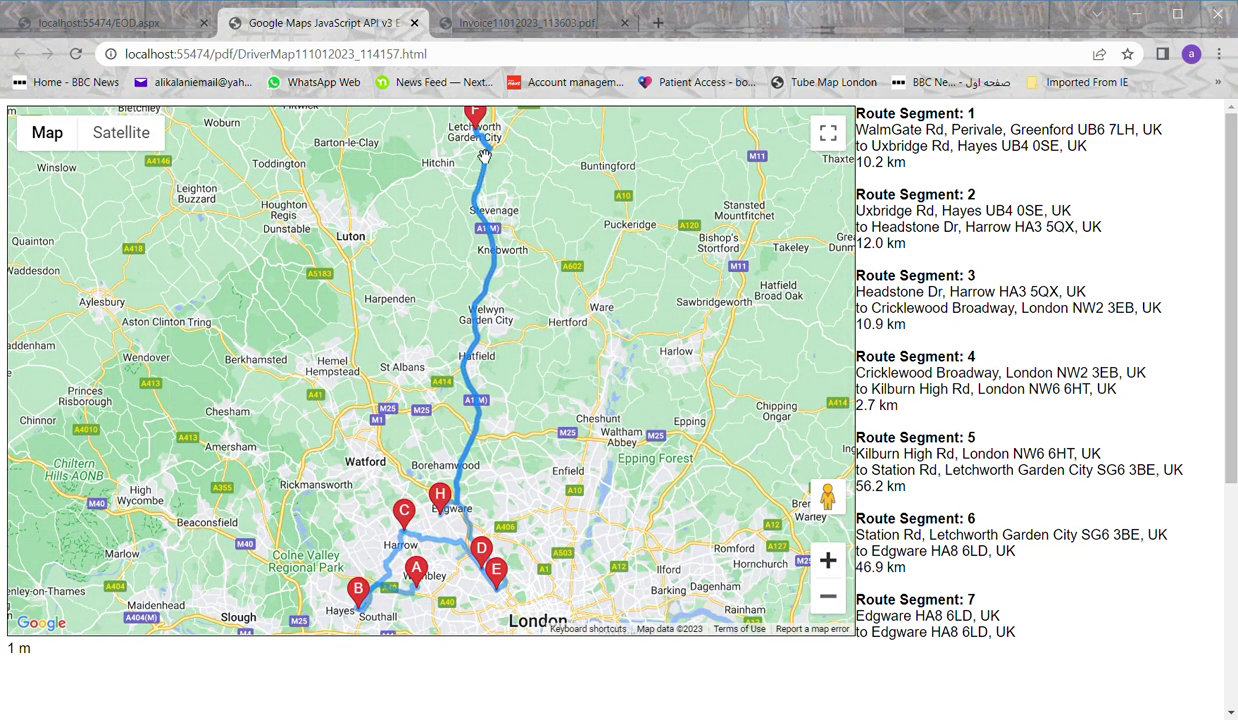
left_click(127, 26)
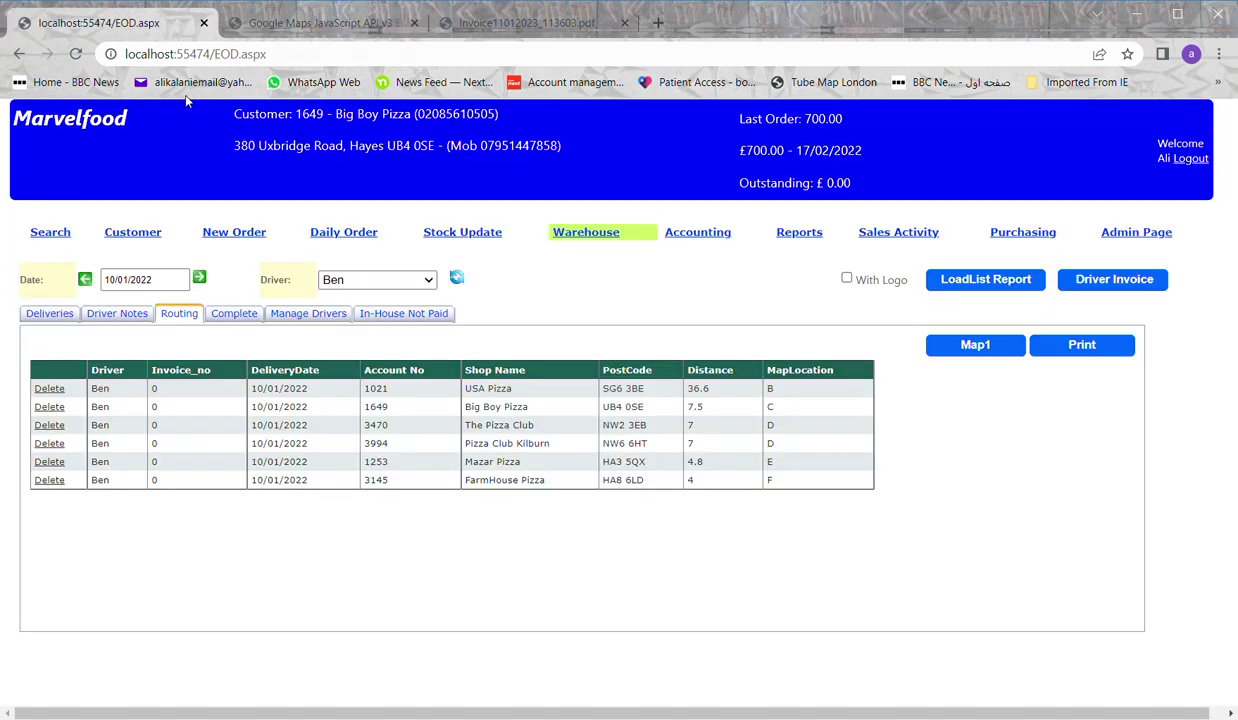
Review the delivery completion page, and choose a different driver for the listed deliveries in driver management without applying the change.
left_click(240, 314)
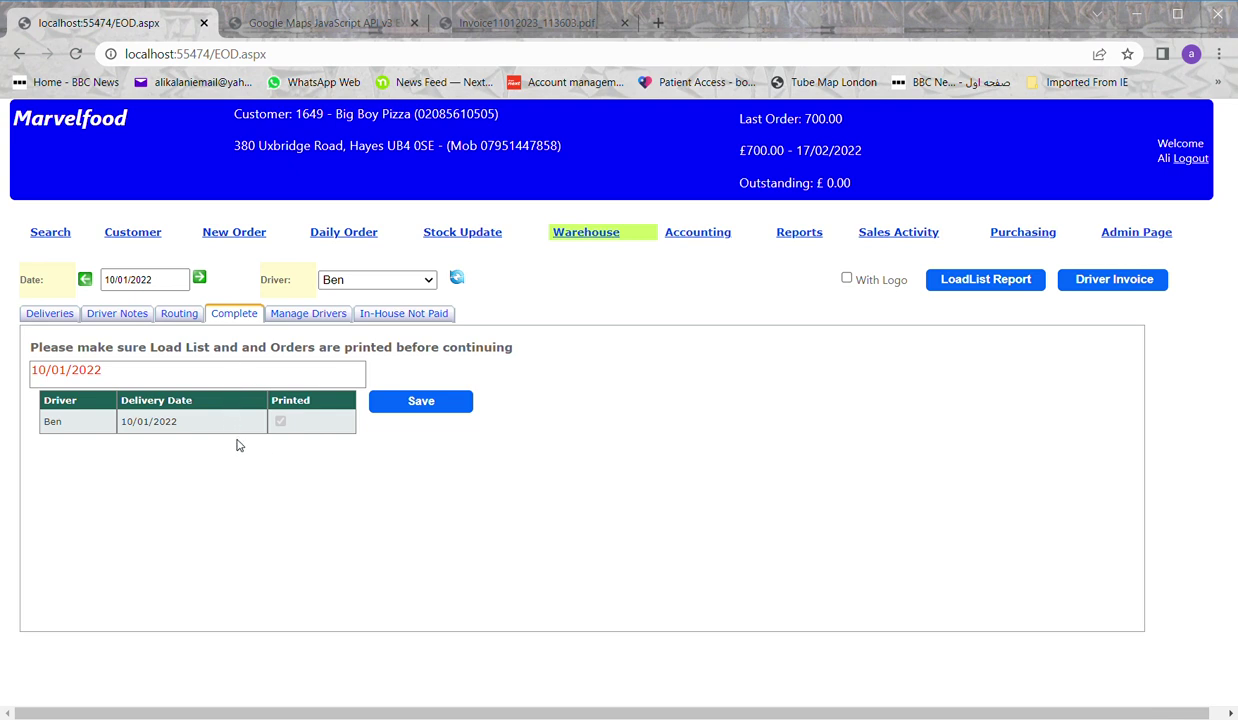
left_click(311, 316)
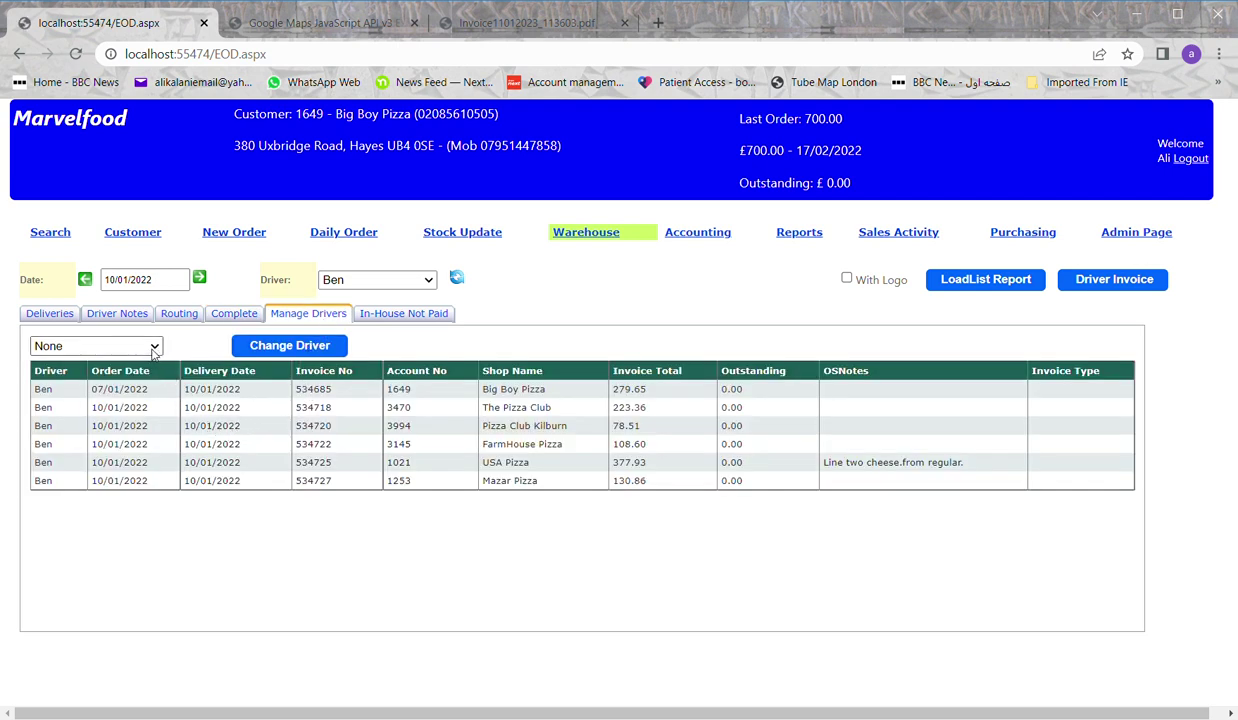
left_click(133, 410)
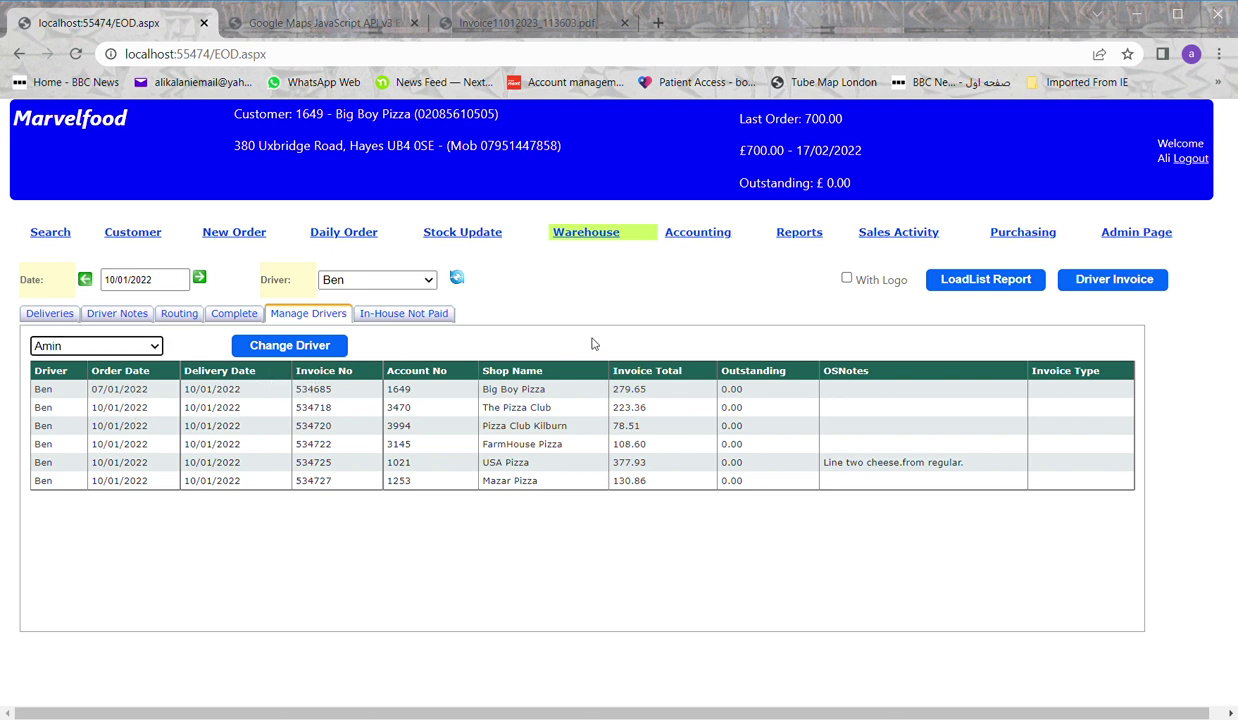
Load the accounting sales list for 11/01/2022 with no driver filter.
left_click(711, 236)
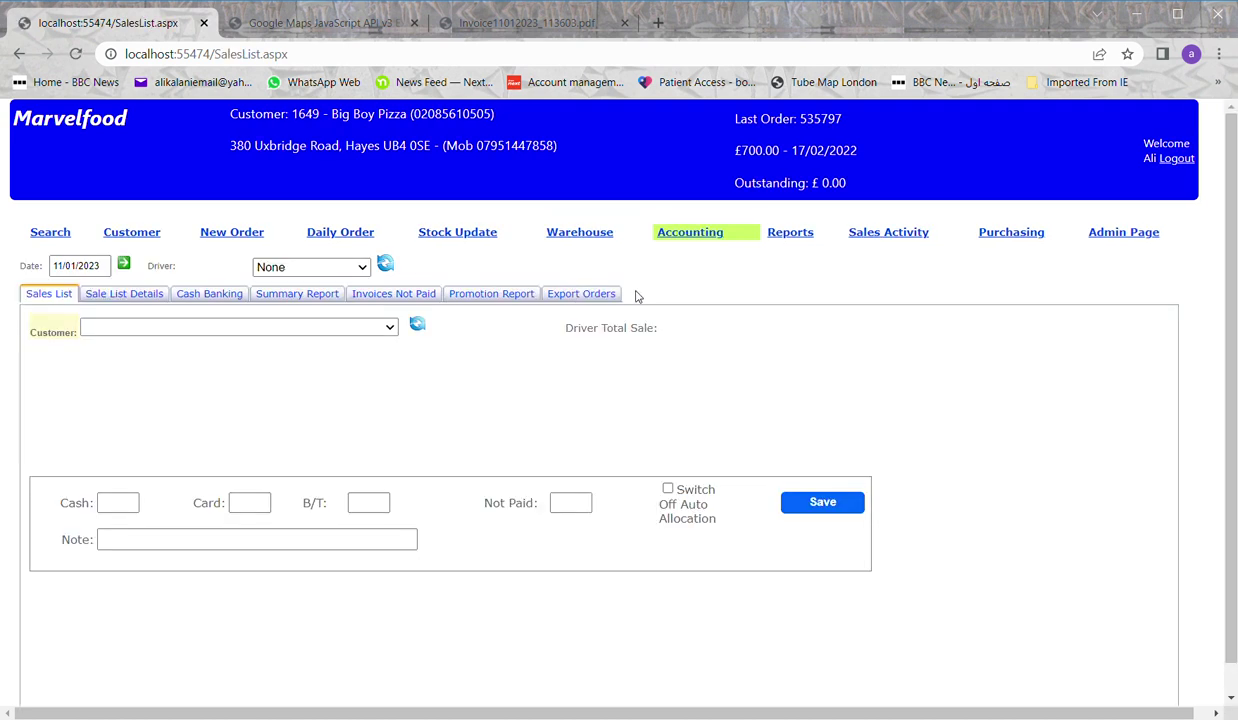
left_click(100, 266)
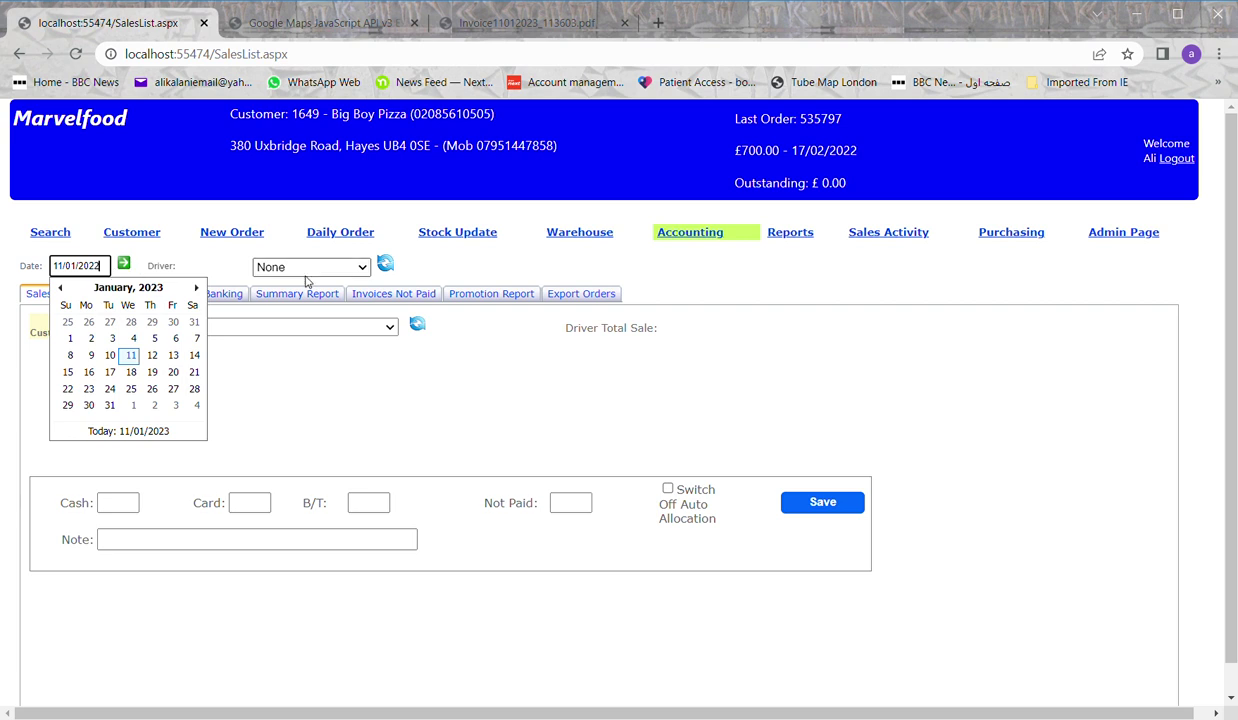
left_click(385, 266)
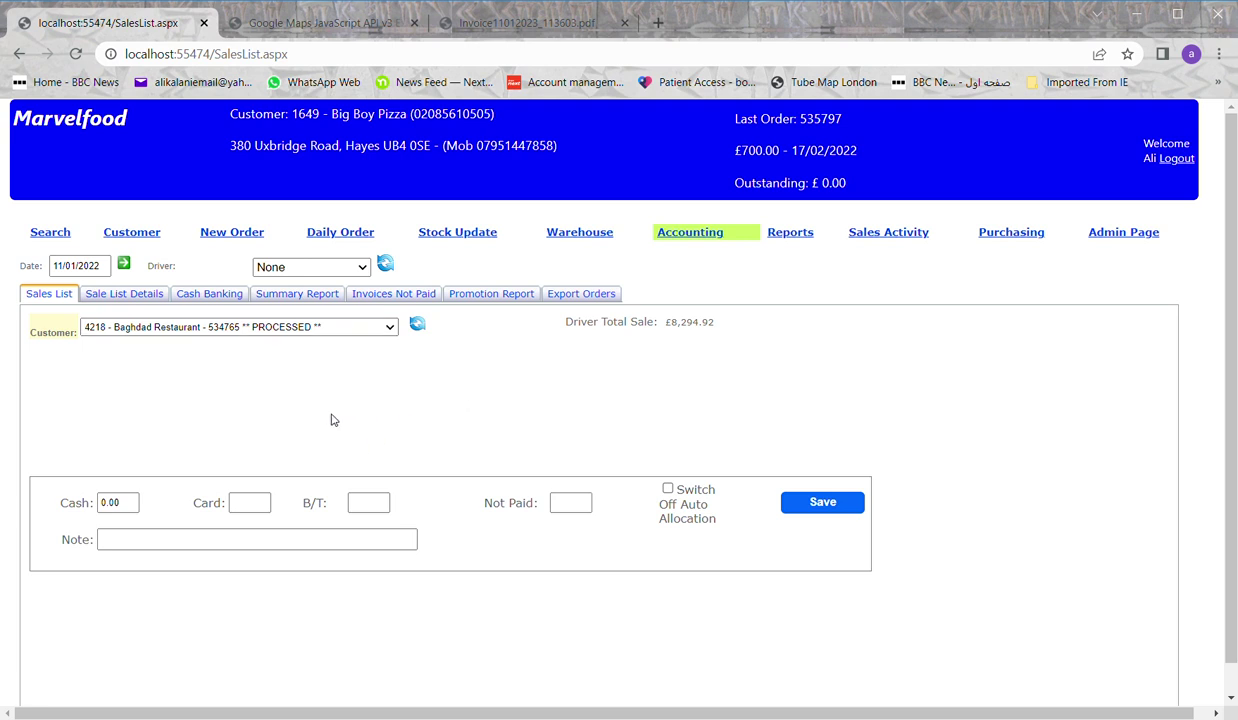
Show the sale list details for the driver assigned to the earlier deliveries, and examine the day's sales and payment rows.
left_click(138, 296)
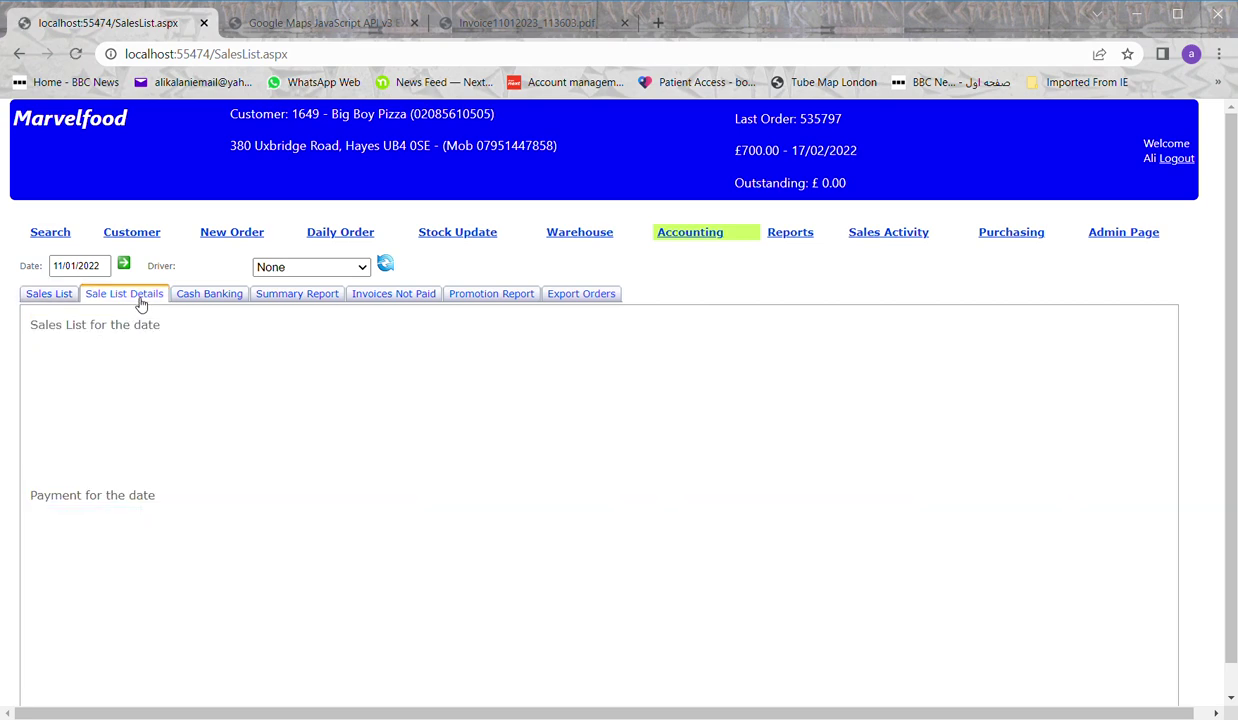
left_click(287, 268)
left_click(277, 292)
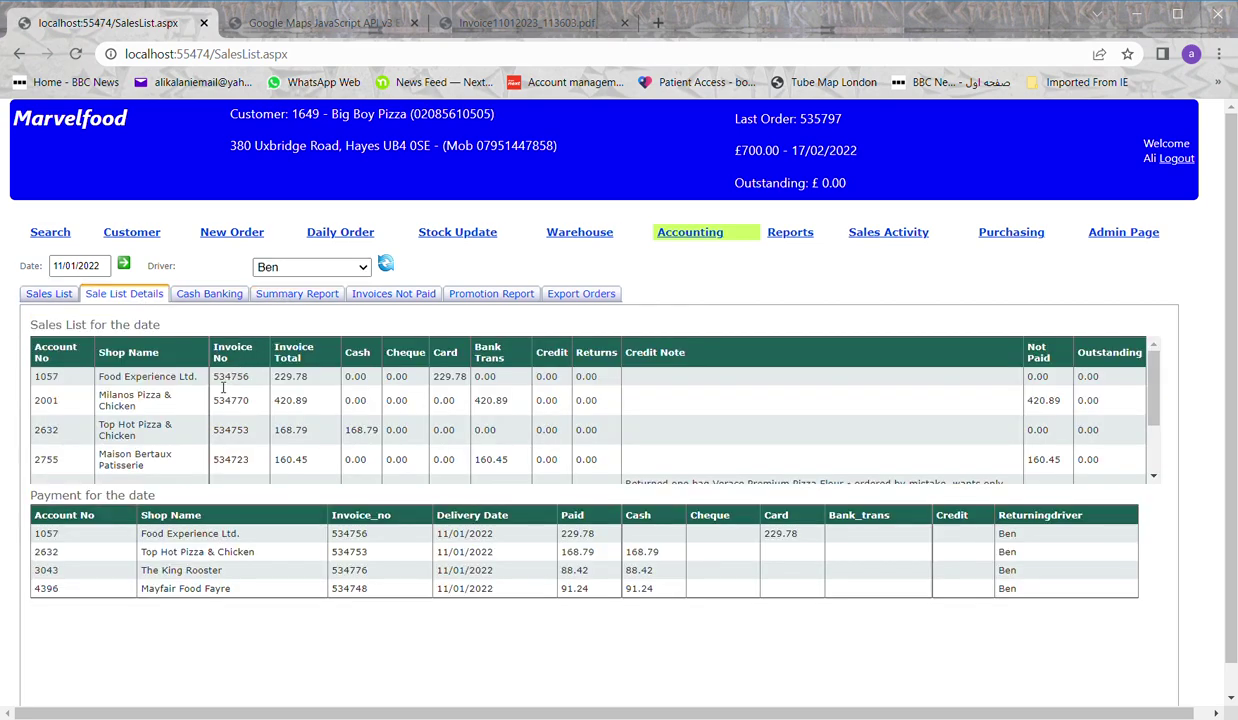
scroll(258, 405, "down", 2)
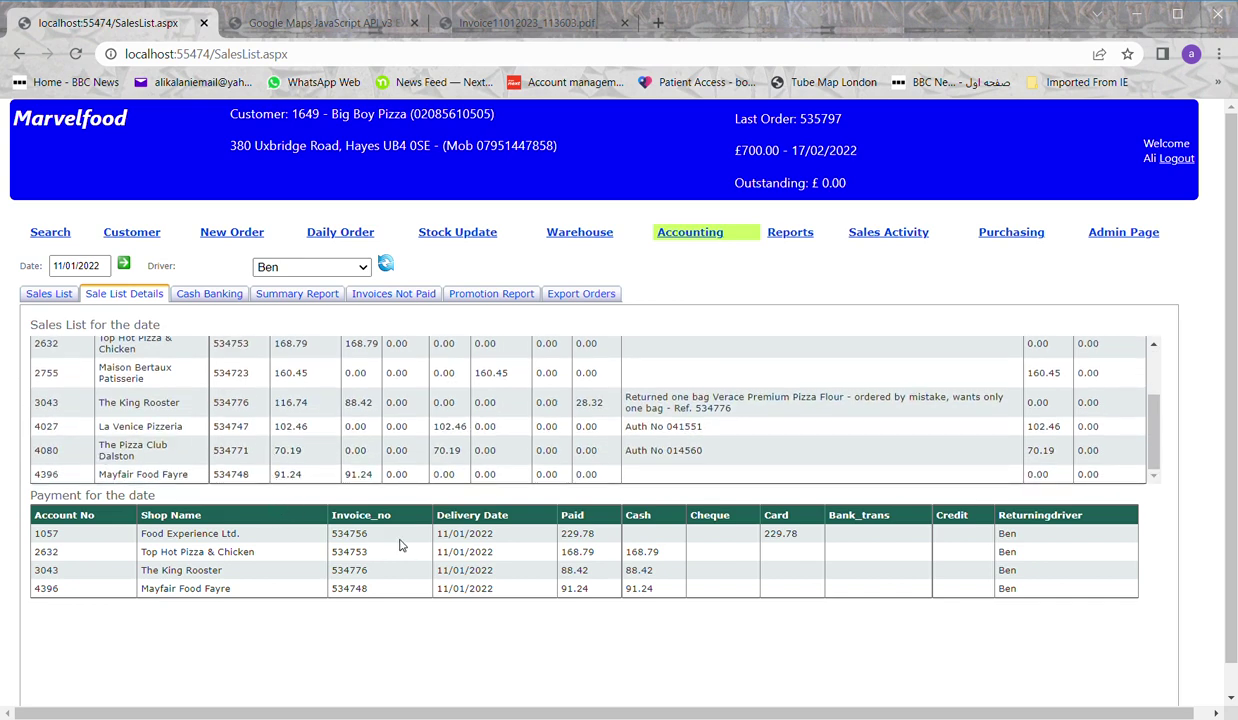
scroll(437, 432, "up", 3)
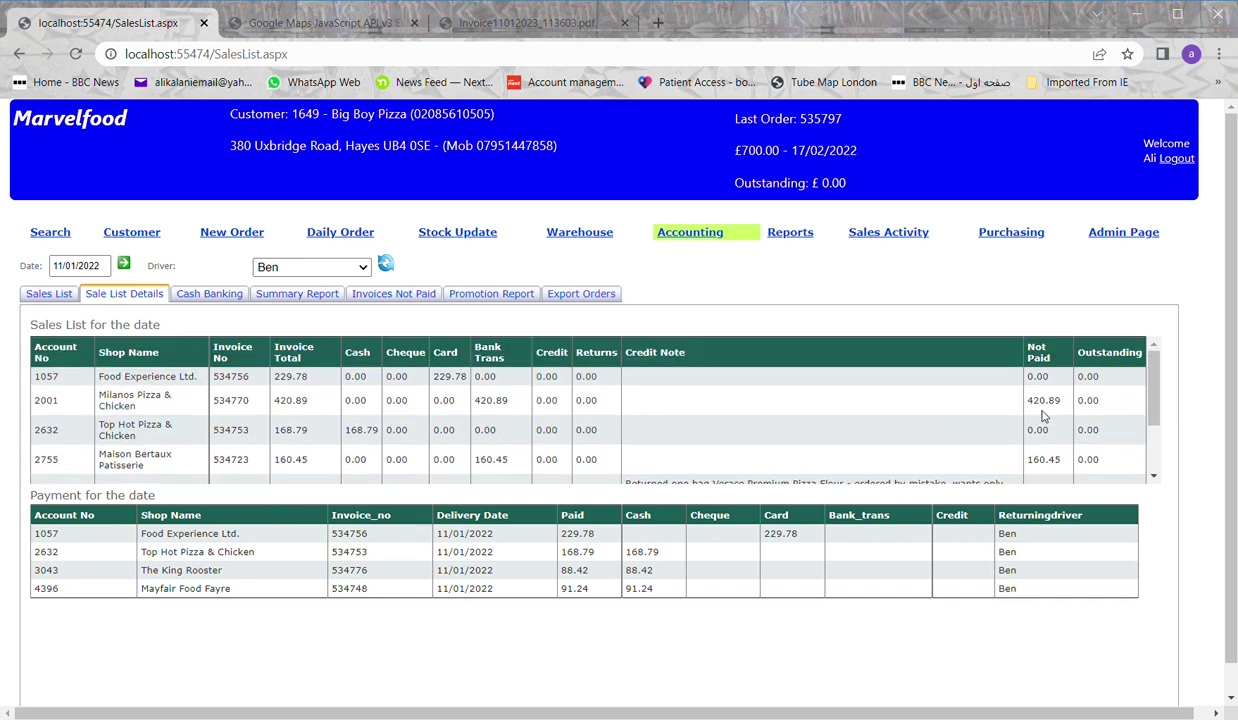
scroll(1055, 397, "down", 5)
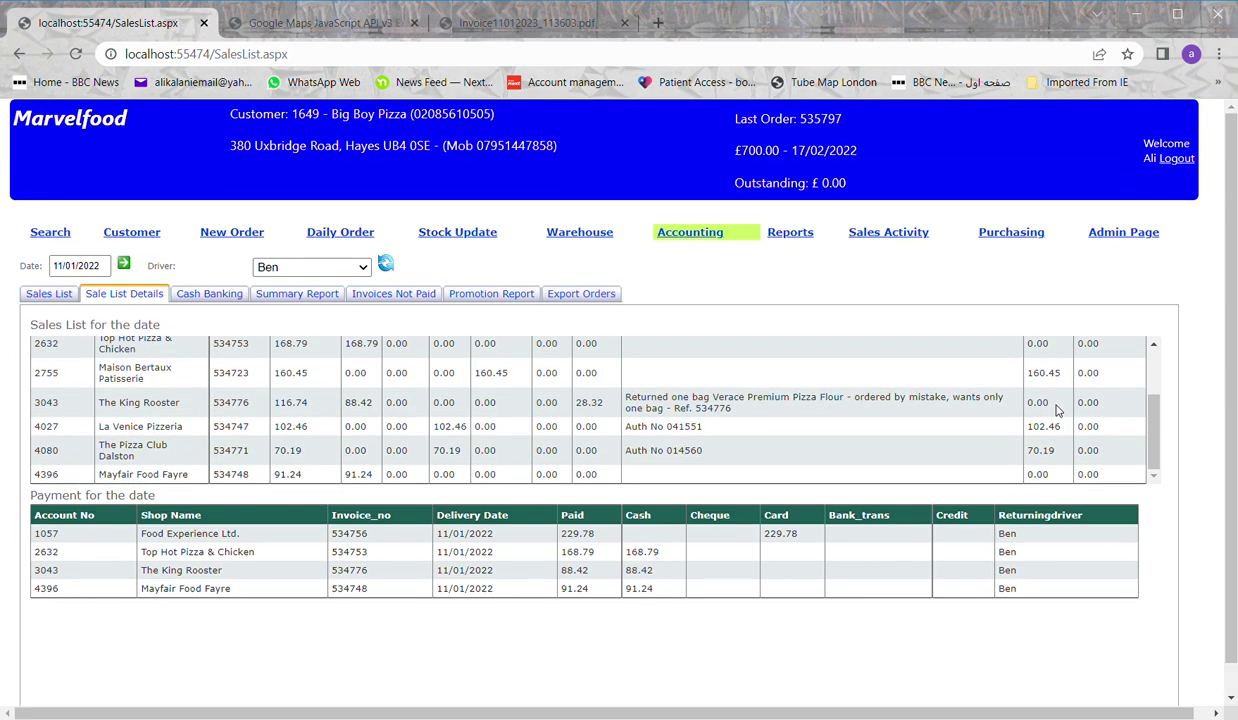
scroll(1050, 400, "up", 5)
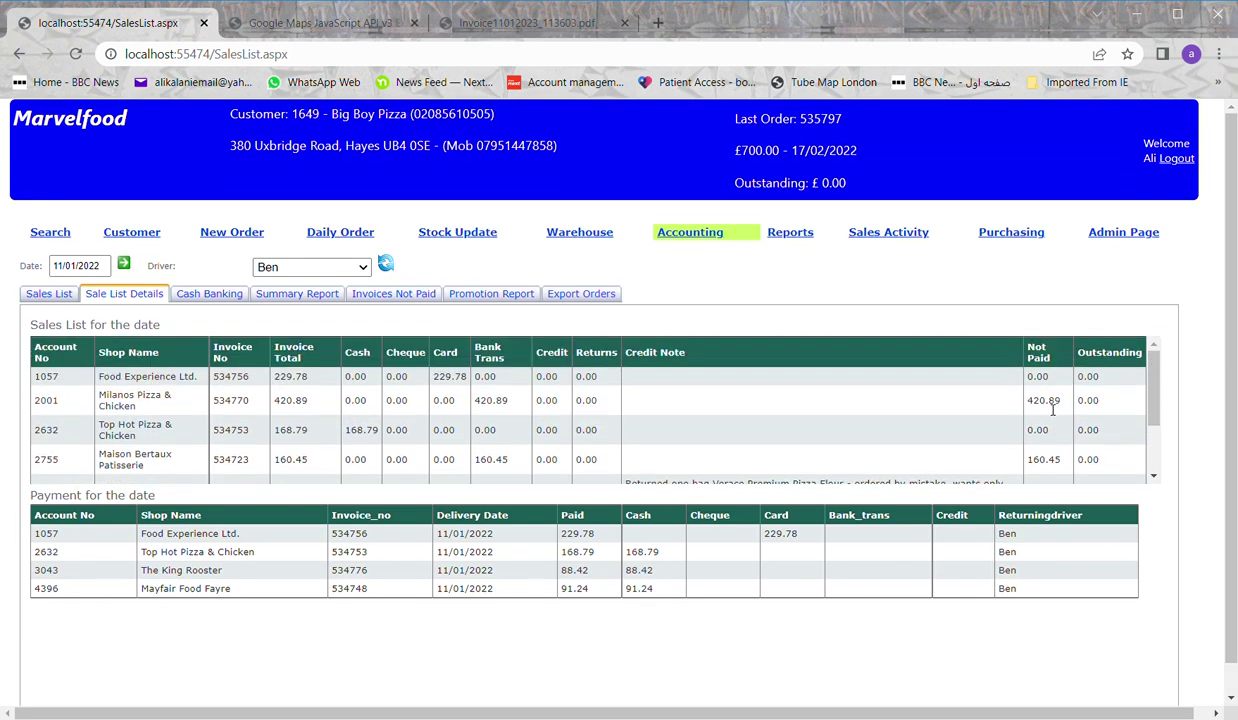
Review the accounting pages for cash banking, summary report, unpaid invoices, promotions and order export.
left_click(193, 296)
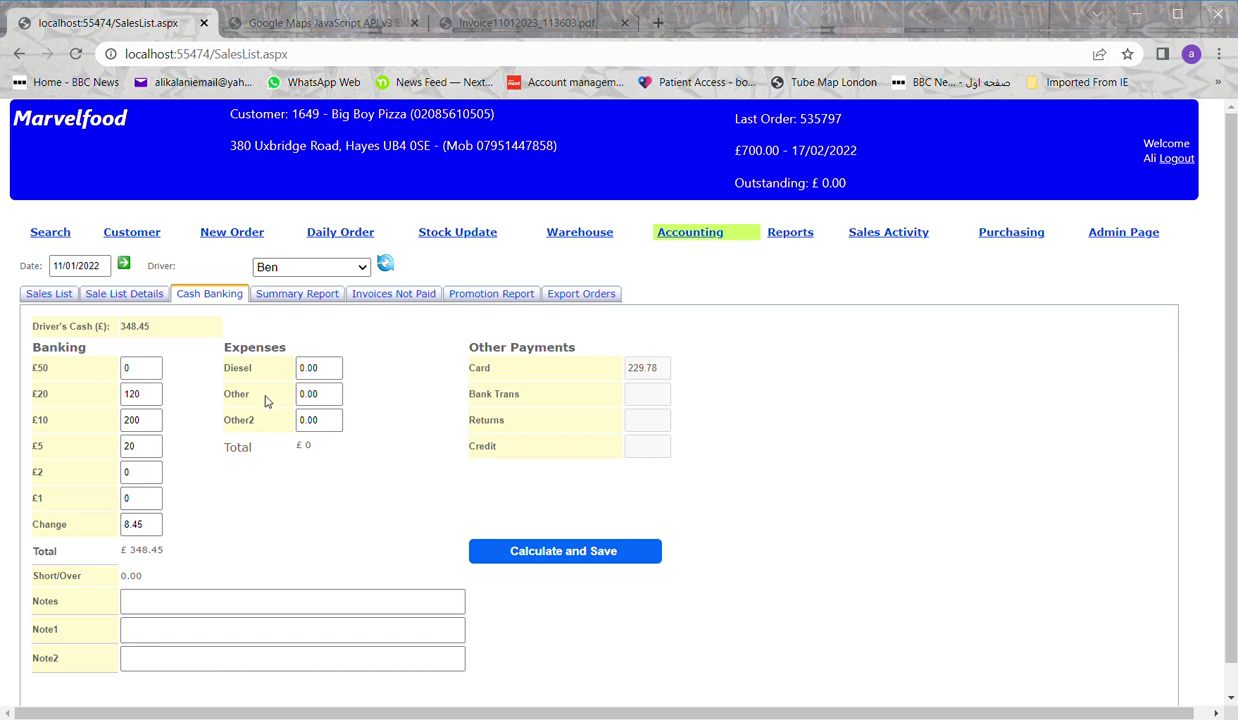
left_click(285, 297)
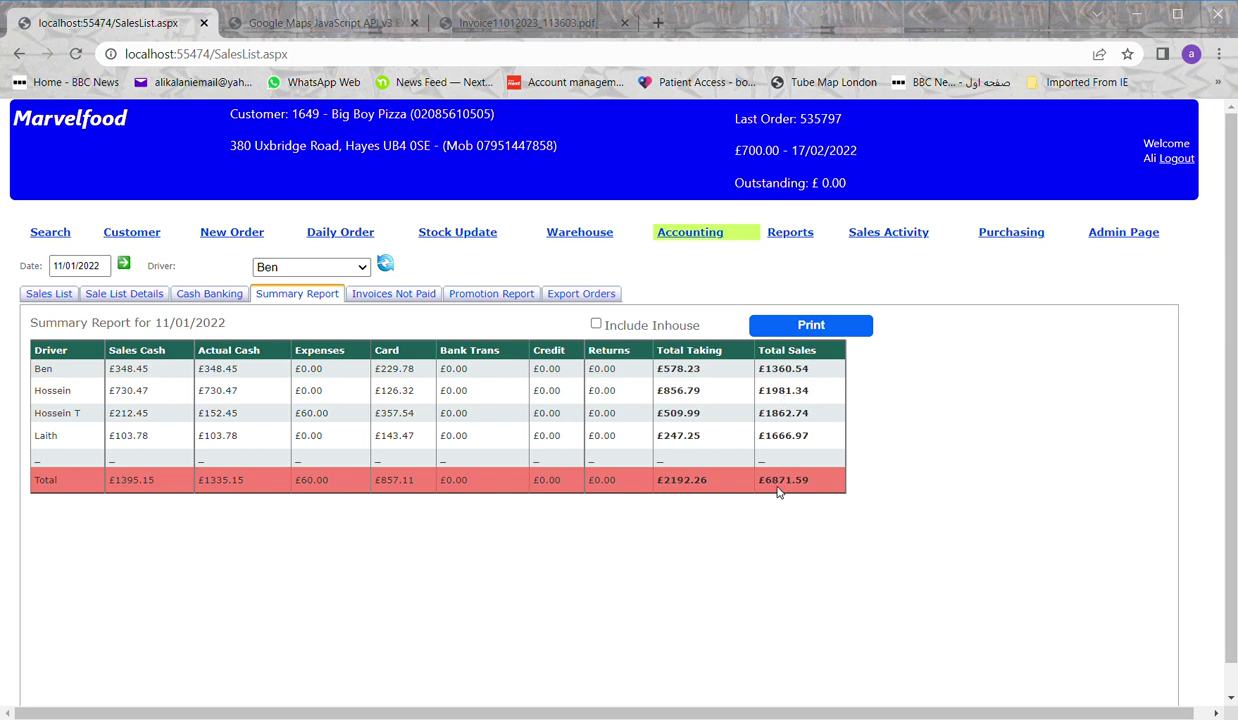
left_click(391, 294)
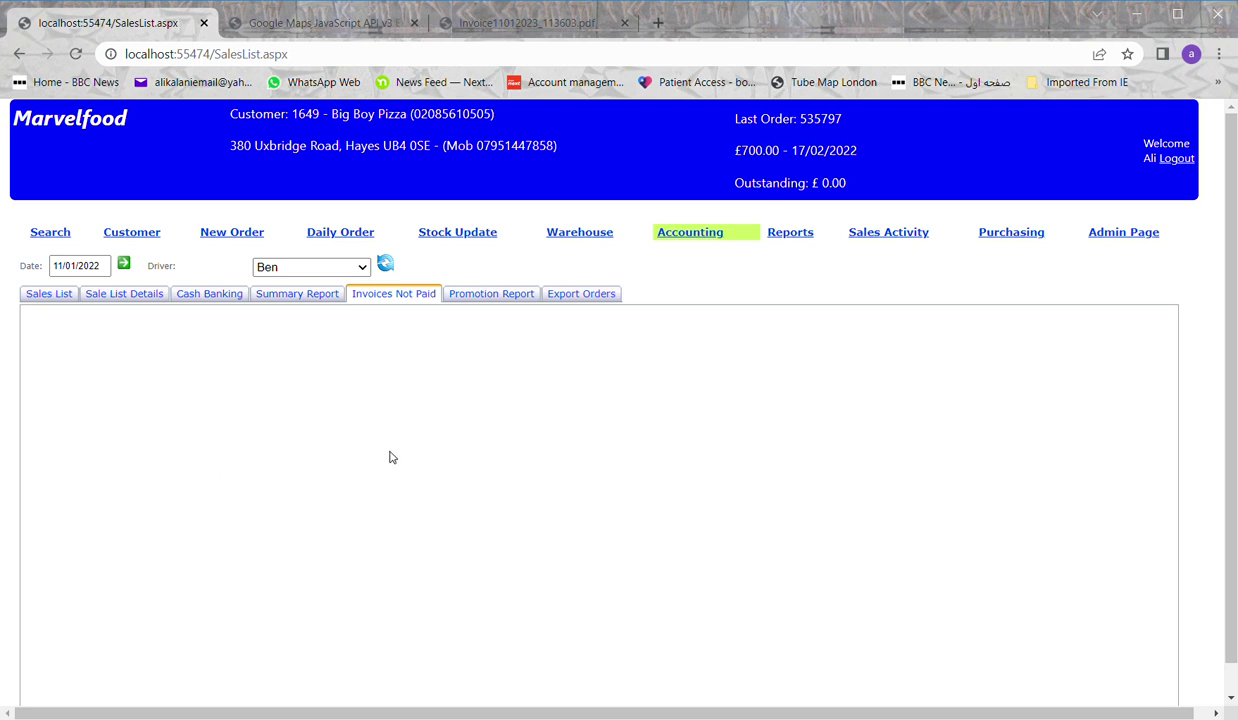
left_click(519, 298)
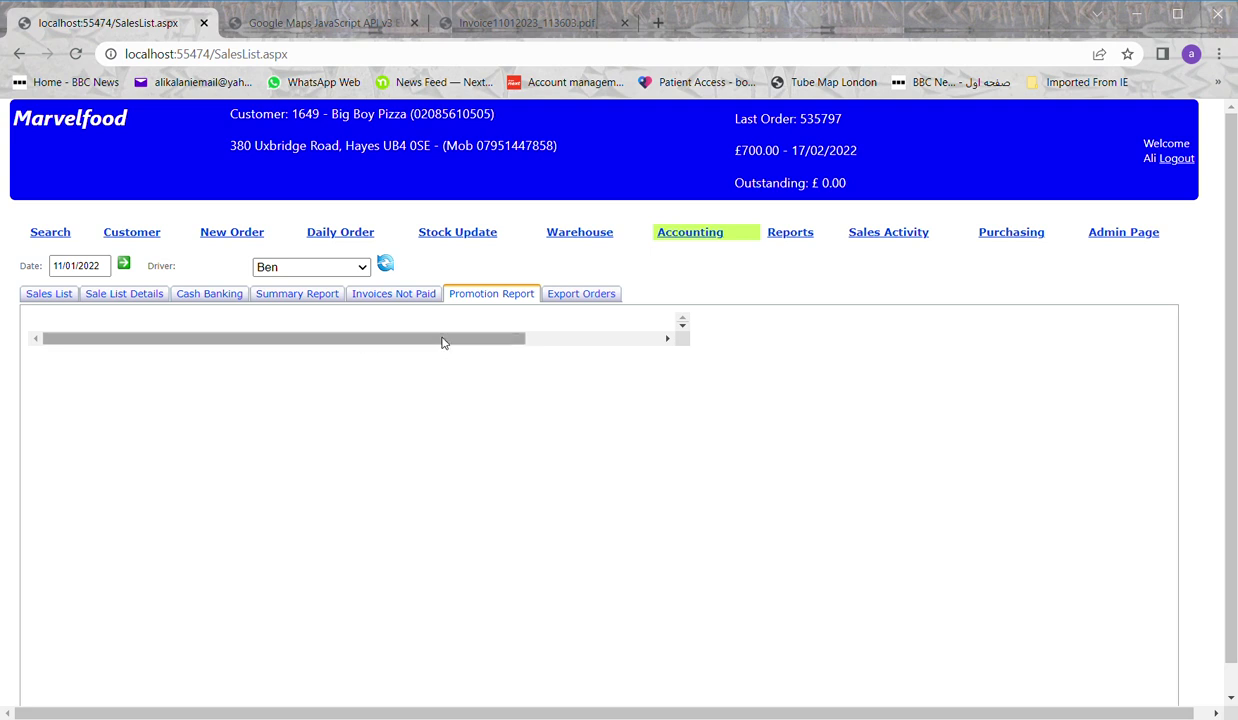
left_click(574, 298)
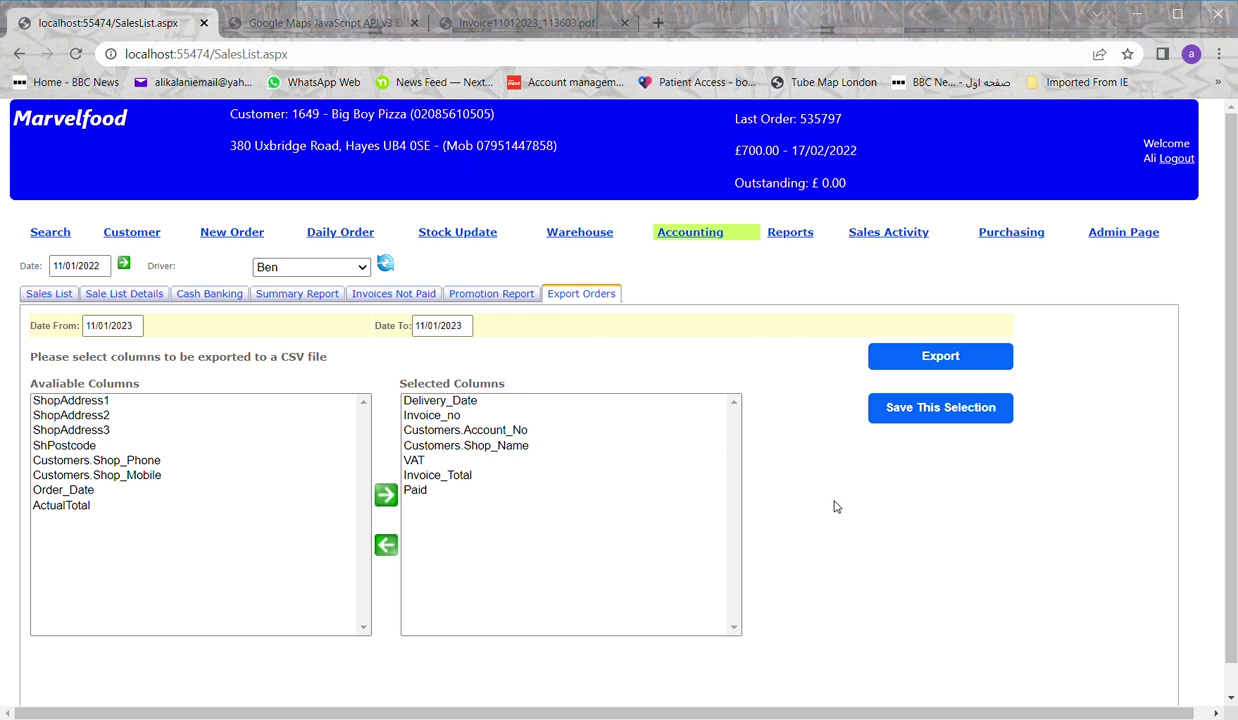
Examine the report of customers with outstanding balances, and view the future invoices report.
left_click(805, 240)
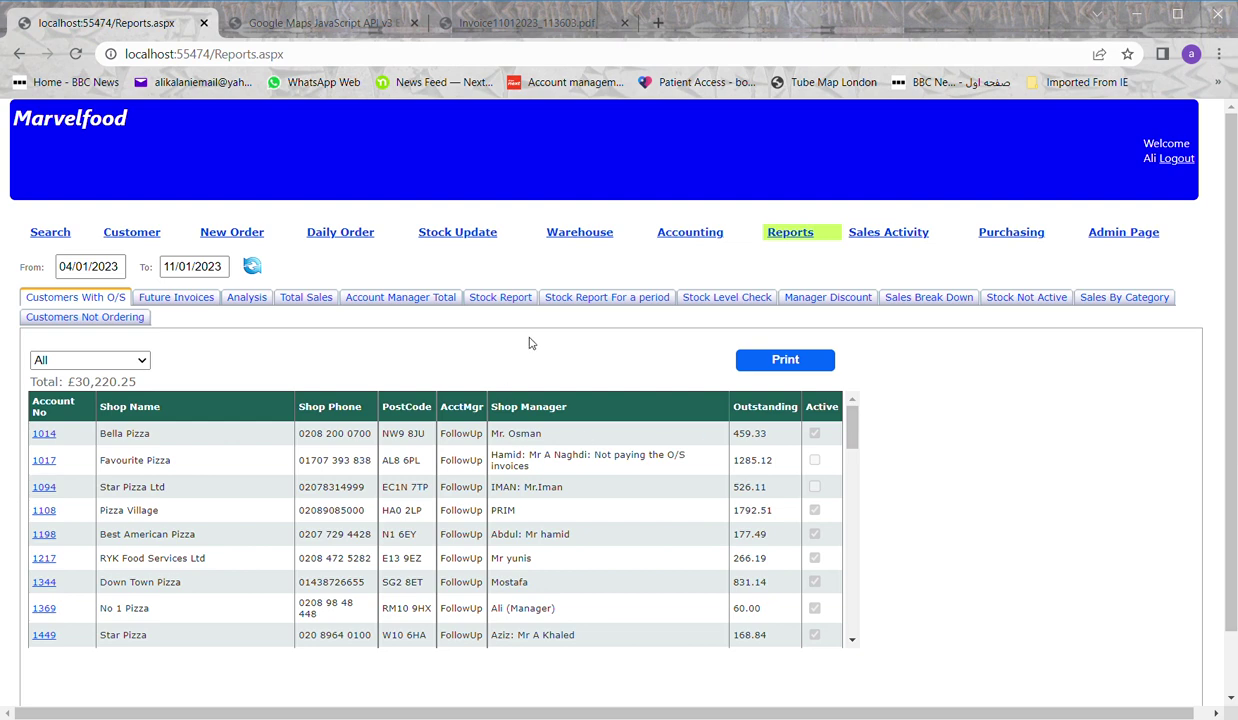
scroll(445, 527, "down", 5)
scroll(445, 527, "up", 5)
left_click(199, 299)
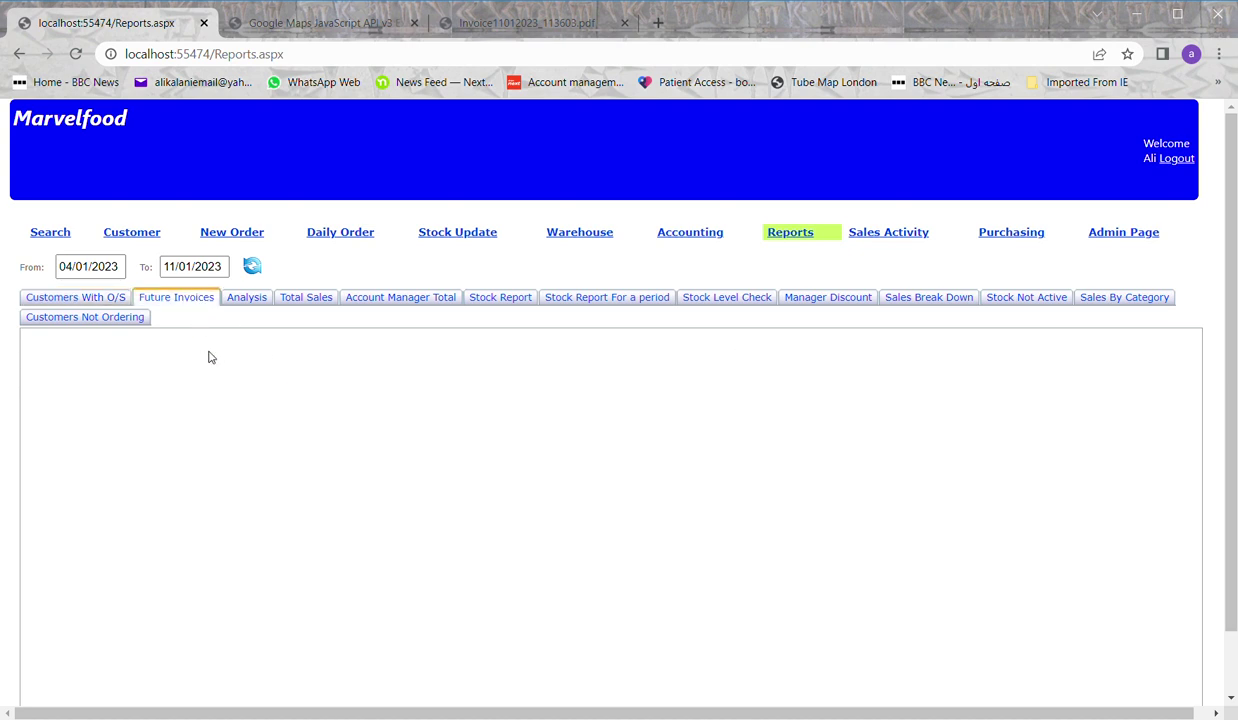
In the analysis report, show the order totals for another driver and calculate the customer margin for Quality Pizza.
left_click(247, 298)
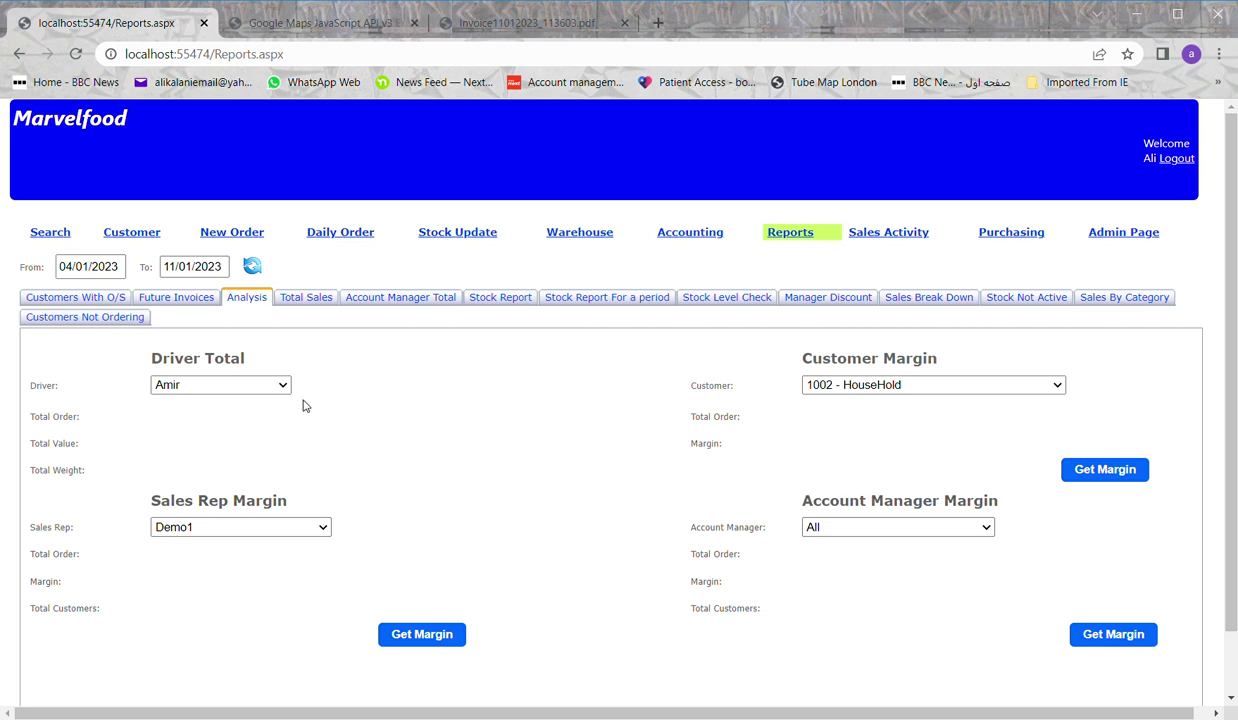
left_click(261, 452)
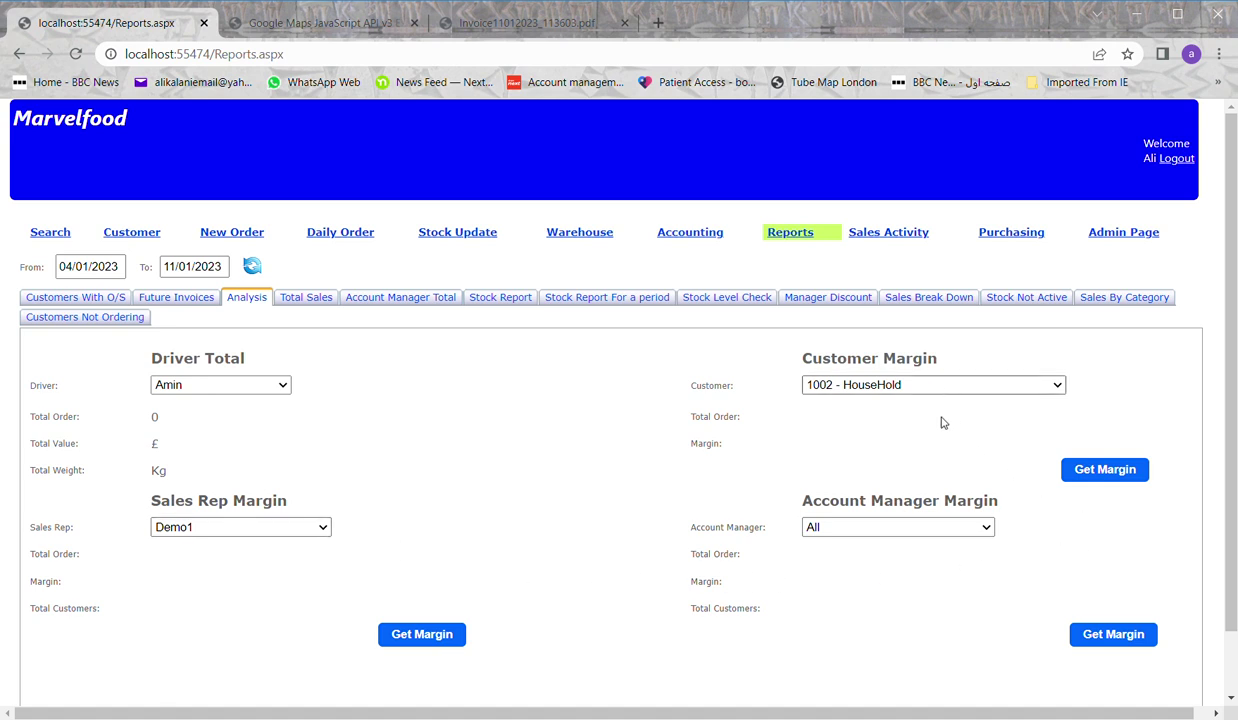
left_click(937, 451)
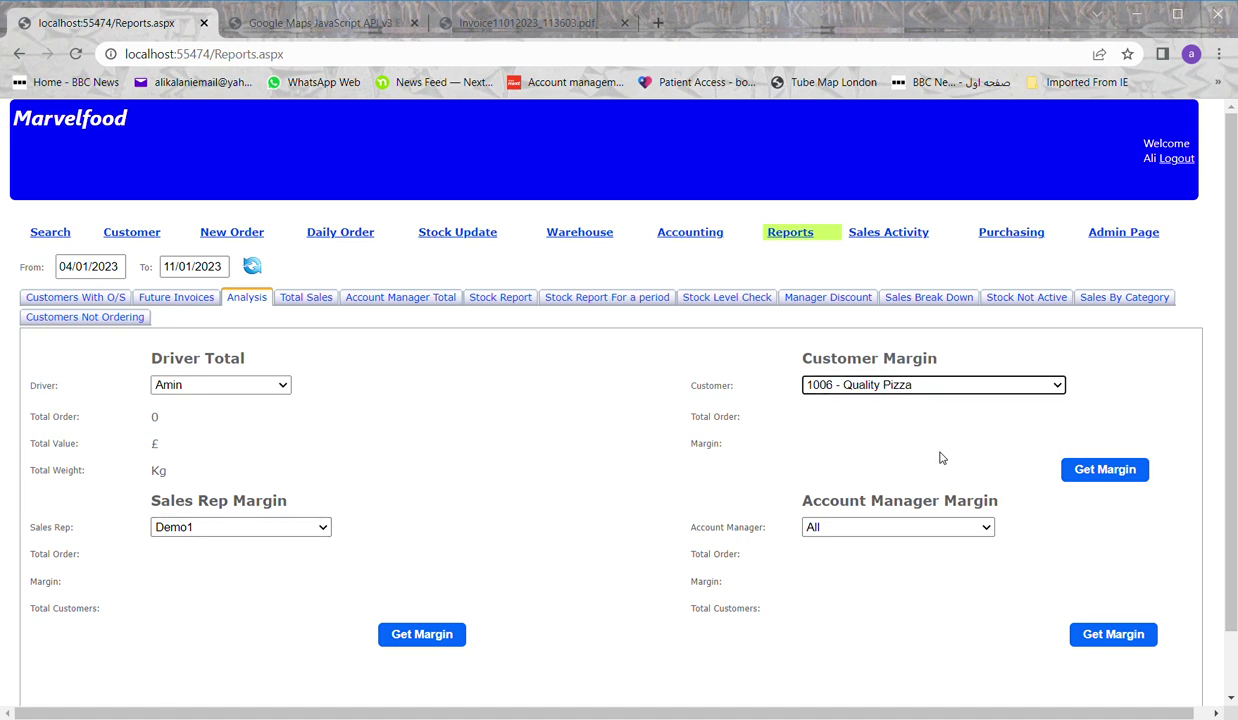
left_click(1092, 473)
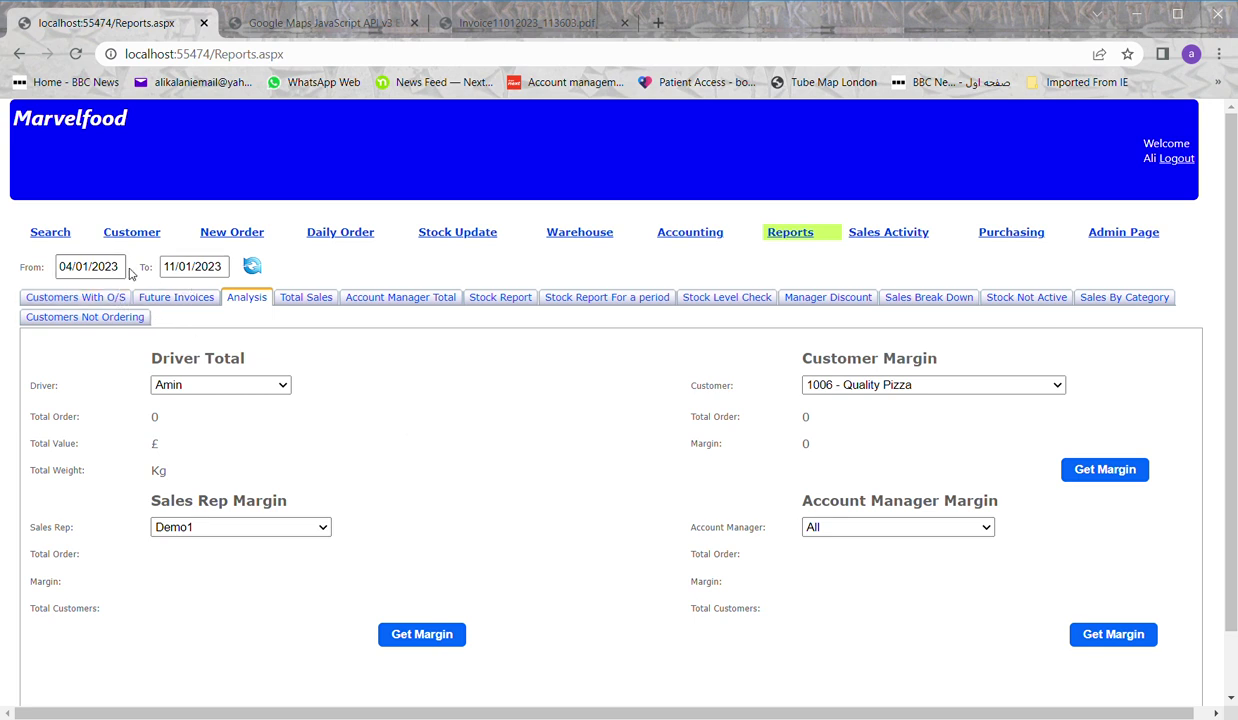
Try to show the Total Sales report with the From date set to 04/01/2022.
left_click(304, 305)
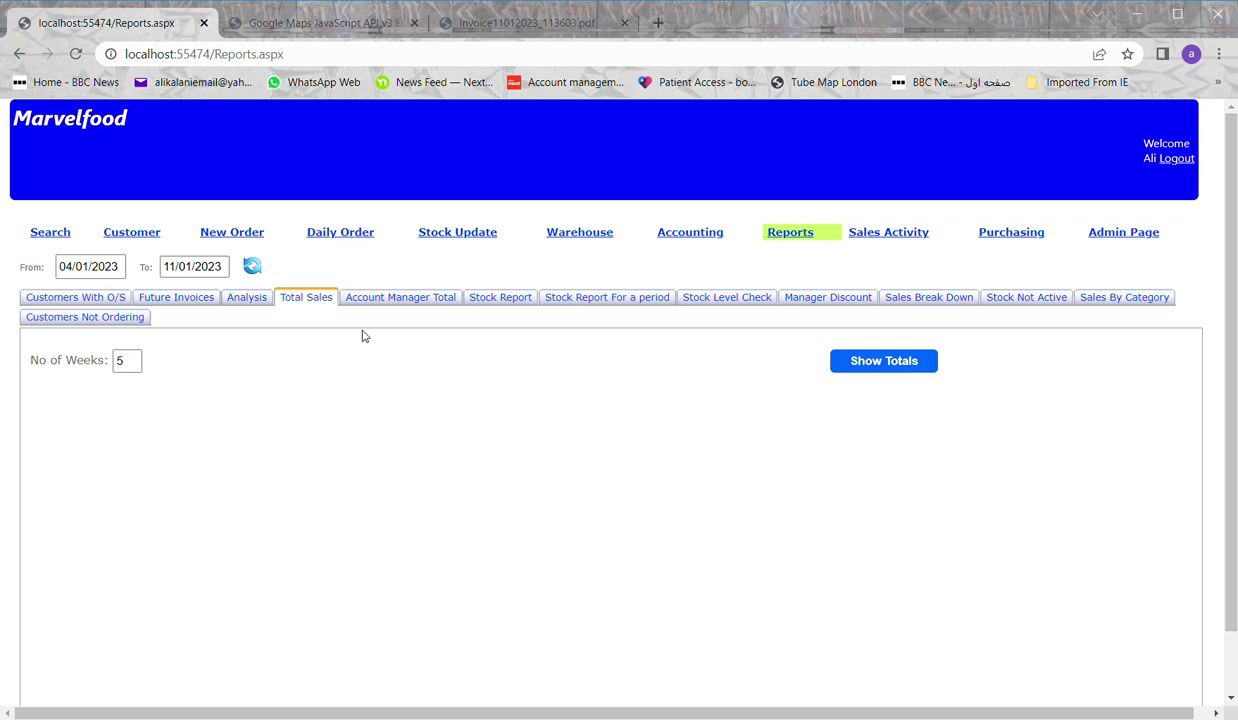
left_click(122, 266)
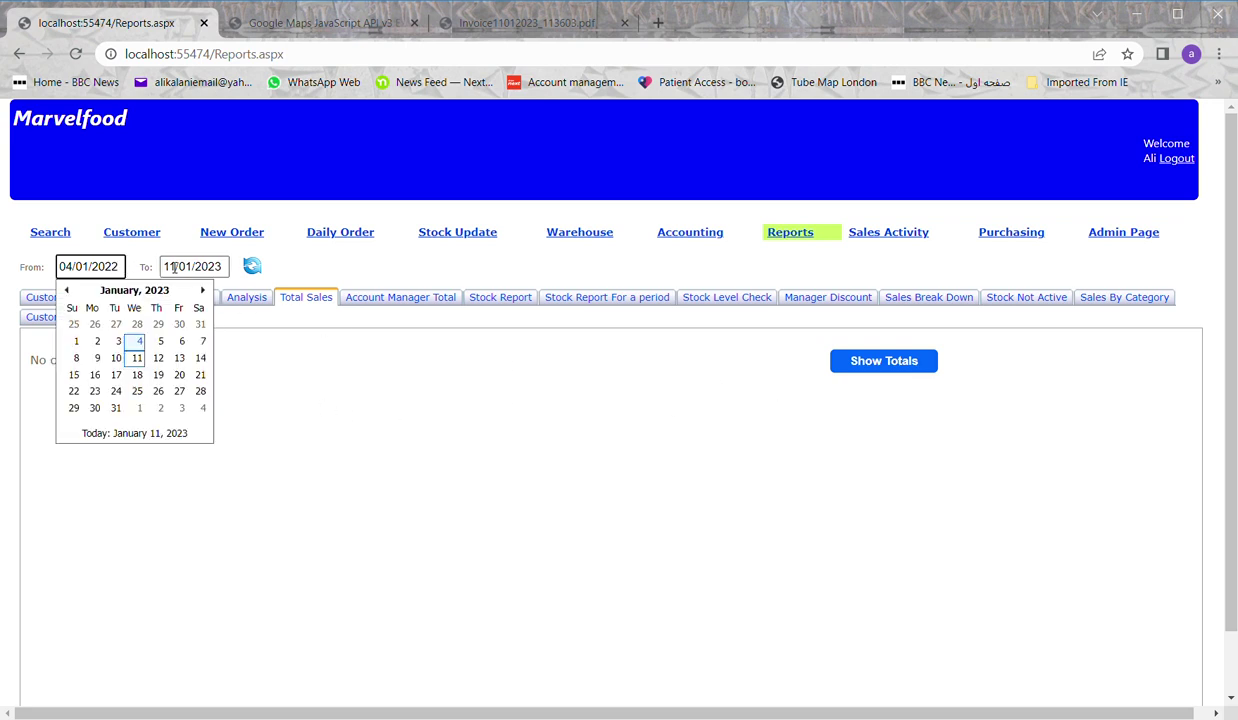
left_click(253, 268)
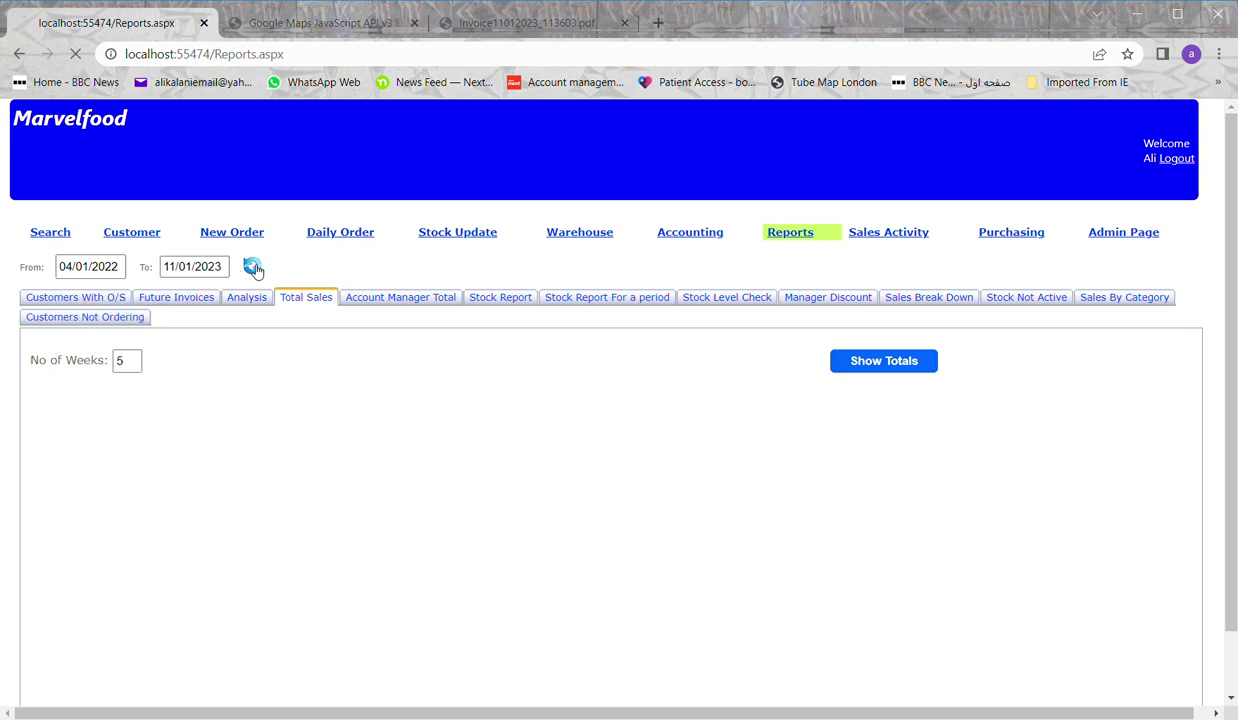
left_click(866, 364)
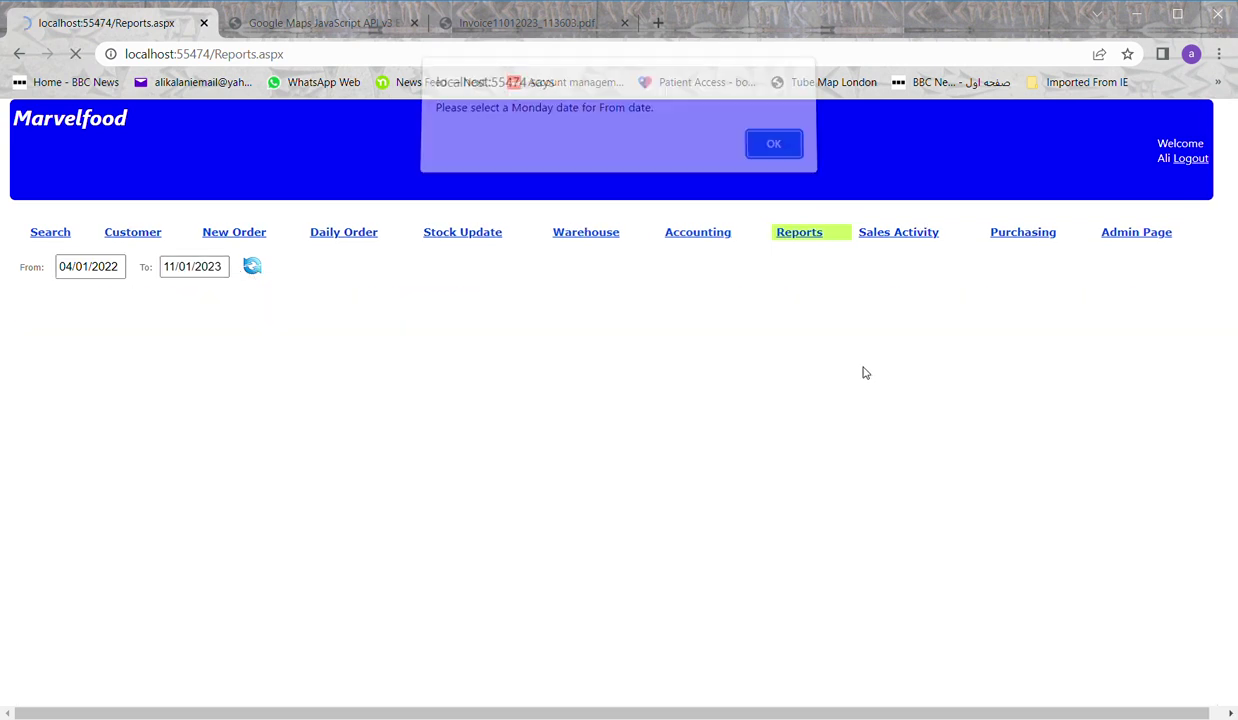
left_click(773, 153)
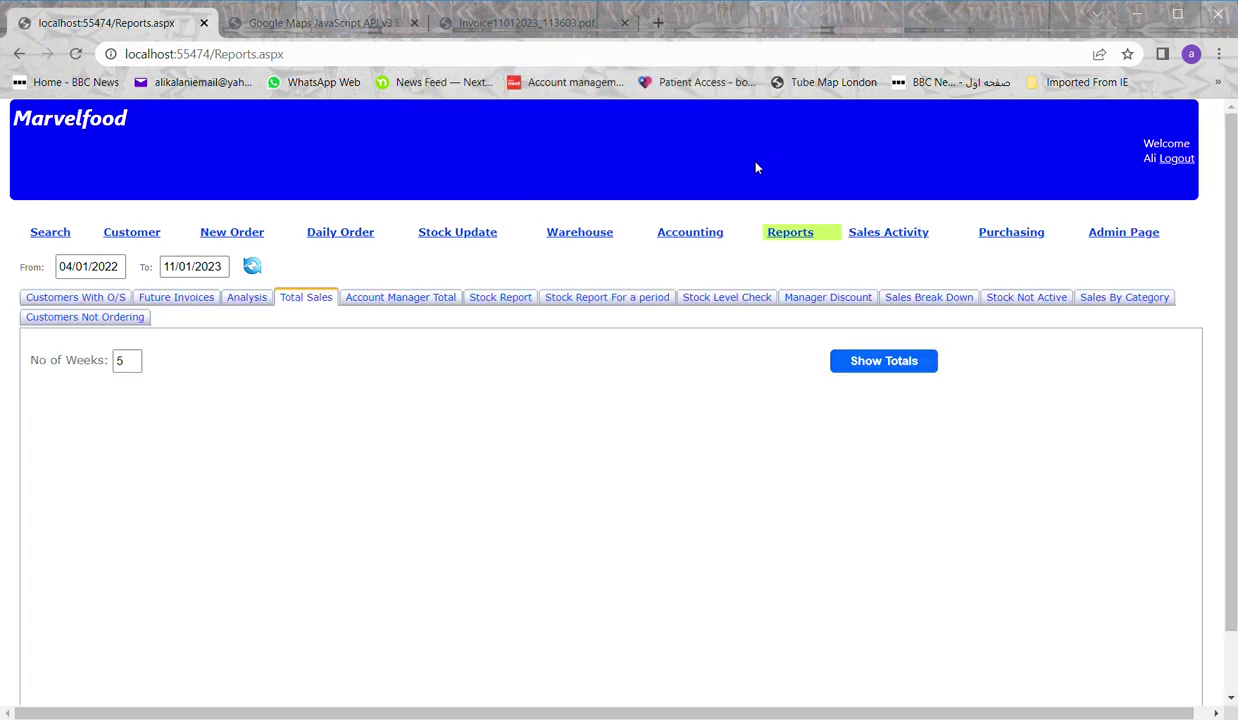
Show the weekly sales totals with the From date set to 03/01/2022, and view the Account Manager Total report page.
left_click(91, 266)
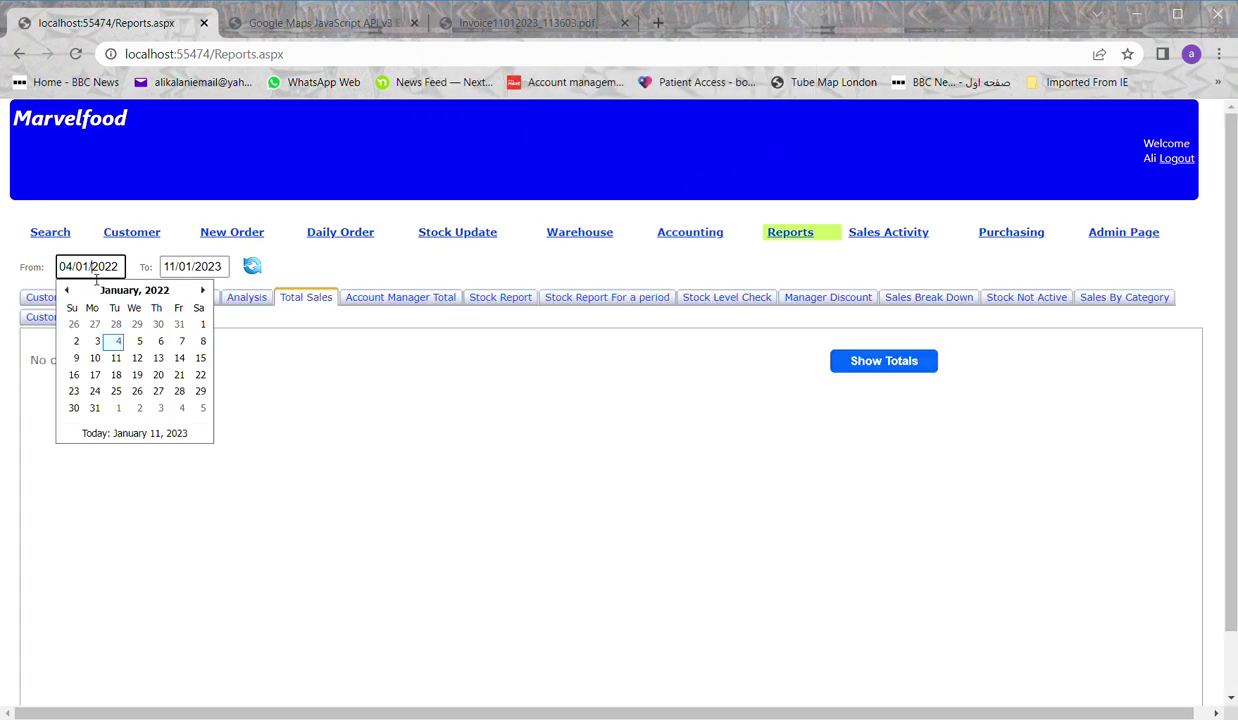
left_click(95, 342)
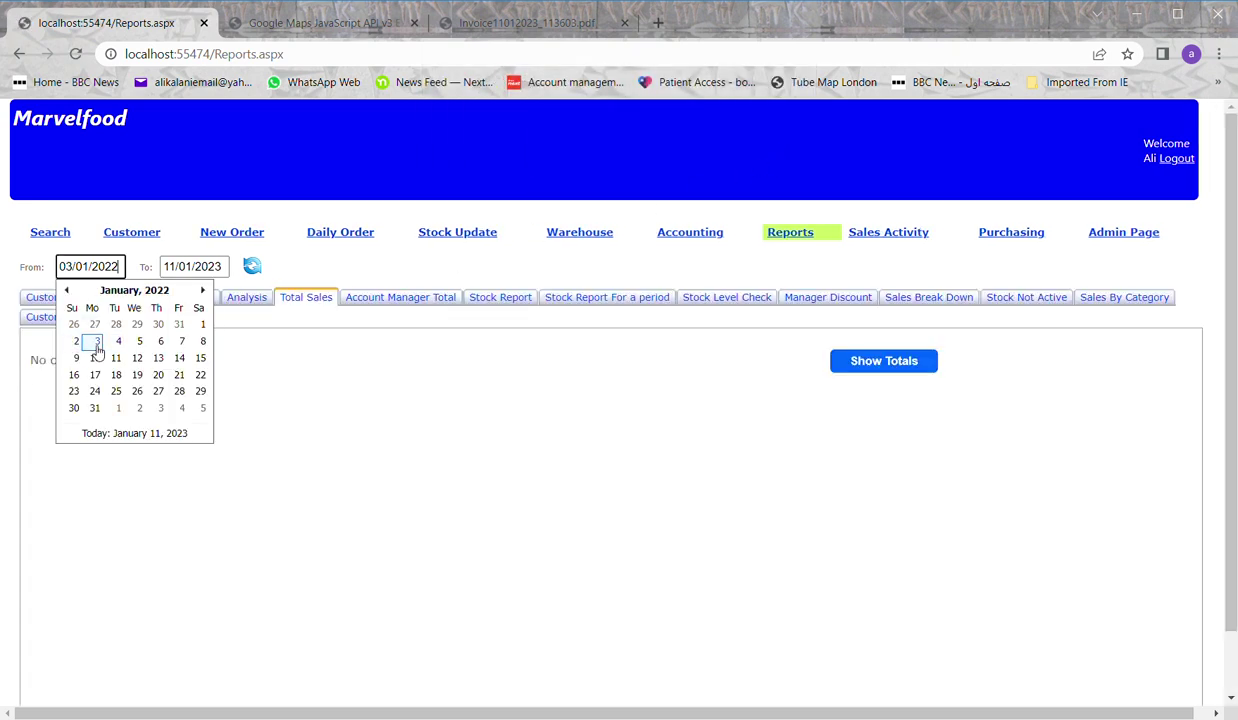
left_click(885, 362)
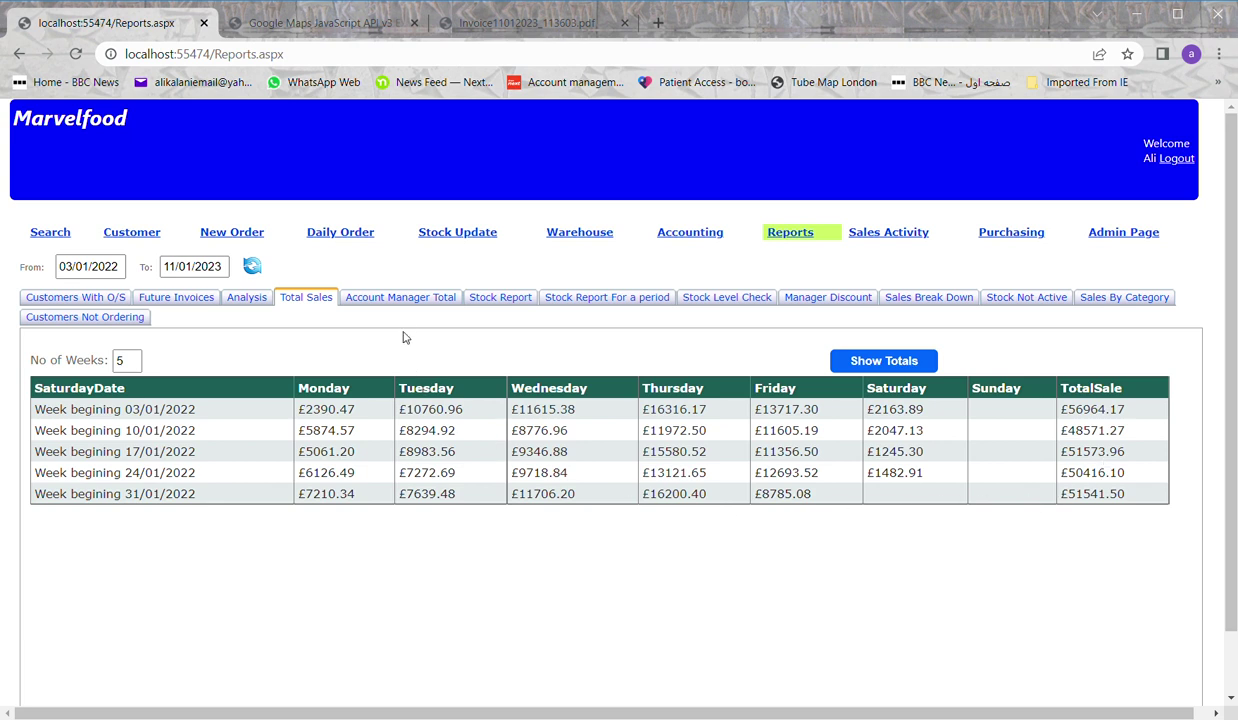
left_click(390, 299)
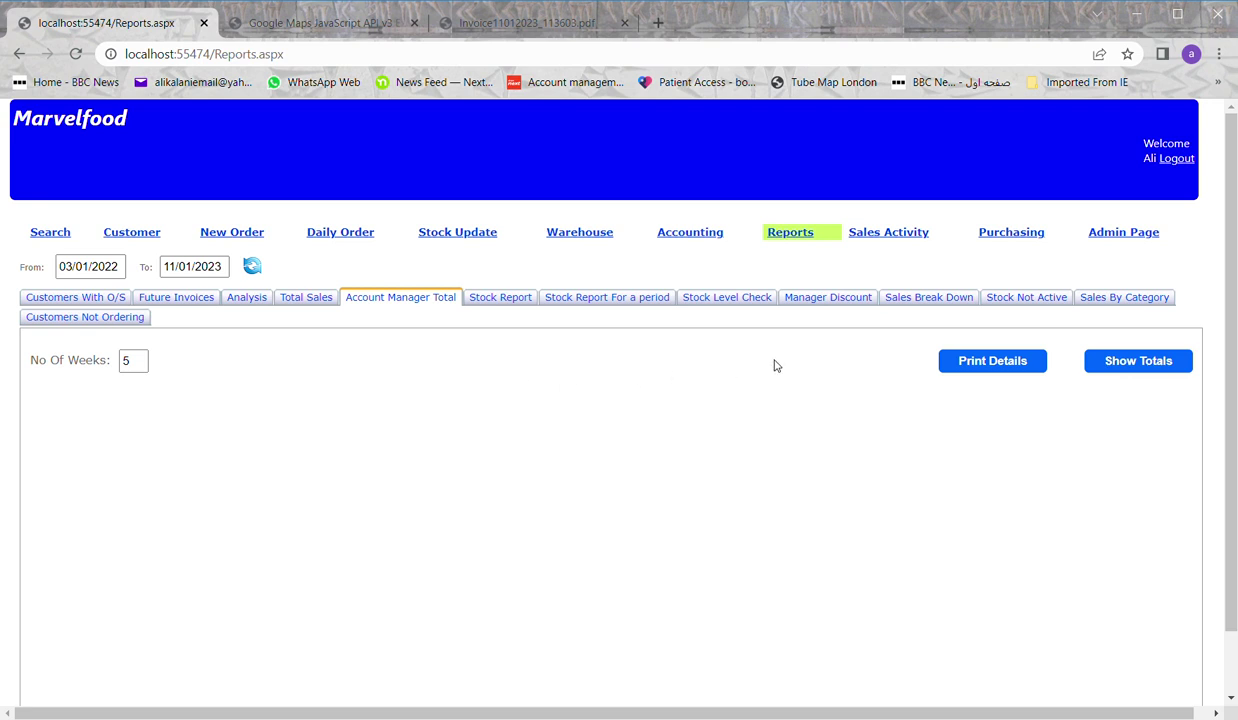
View the Sales Activity page, and start a purchase entry with Costco as the supplier.
left_click(898, 243)
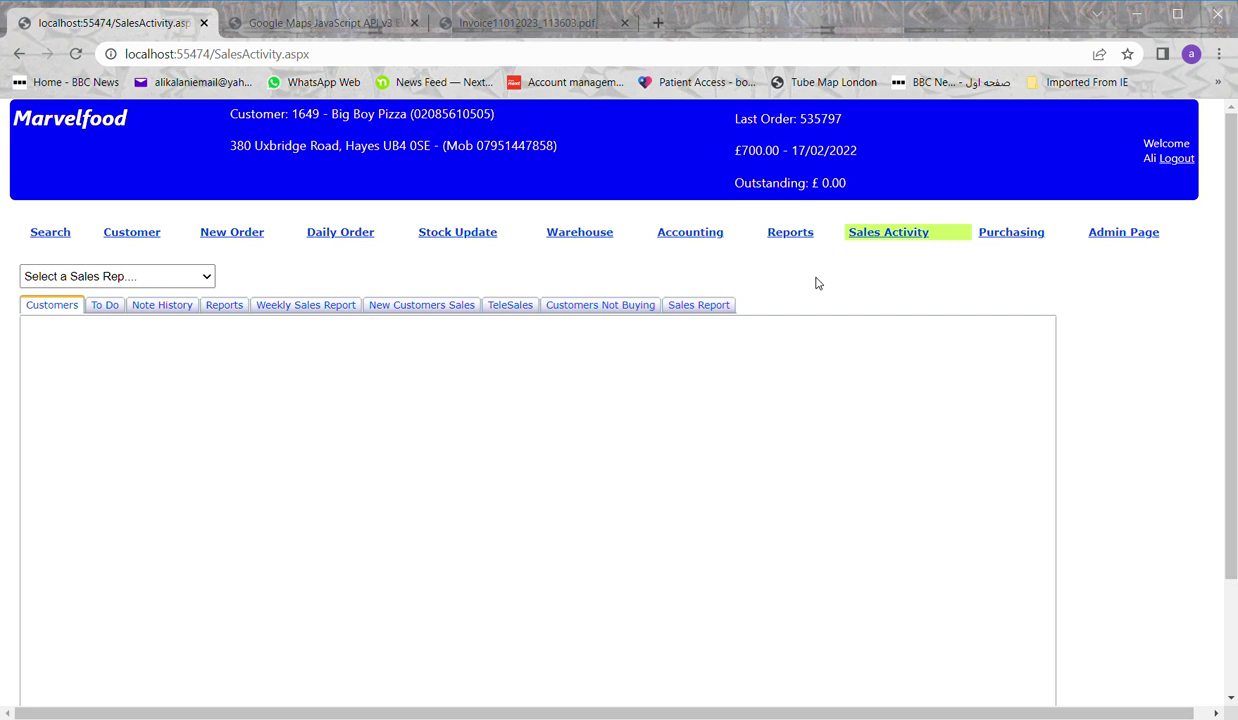
left_click(987, 228)
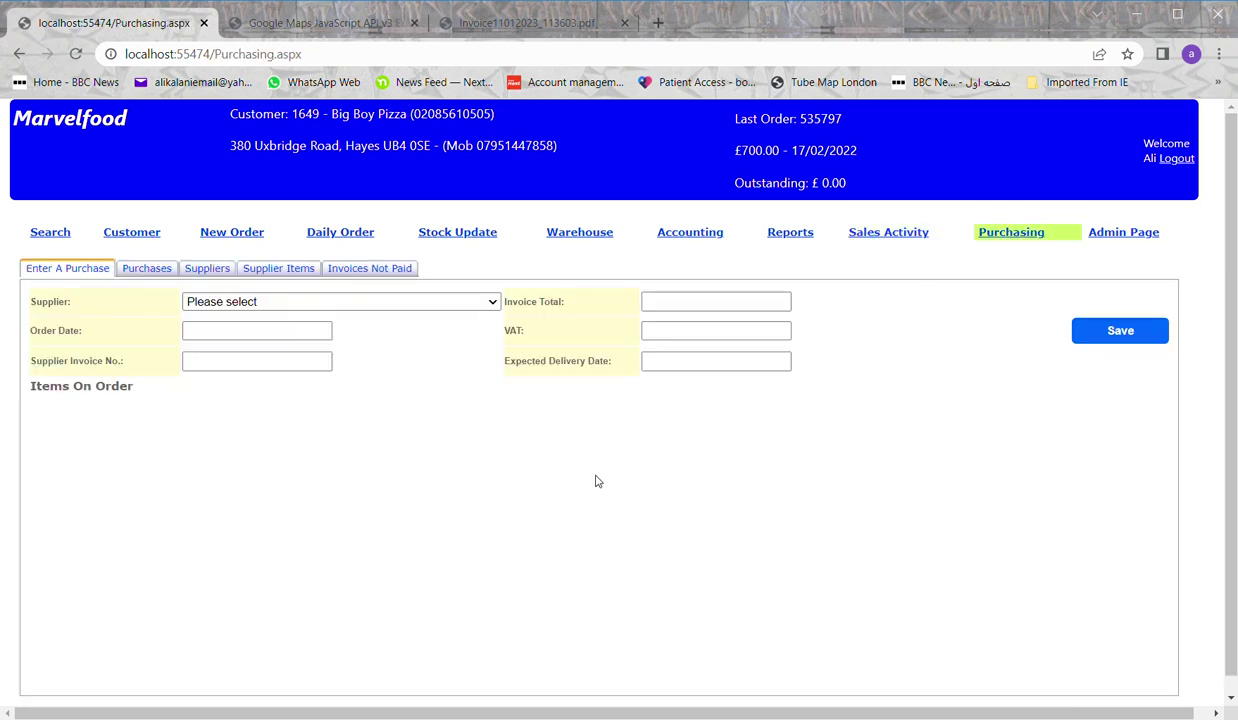
left_click(377, 336)
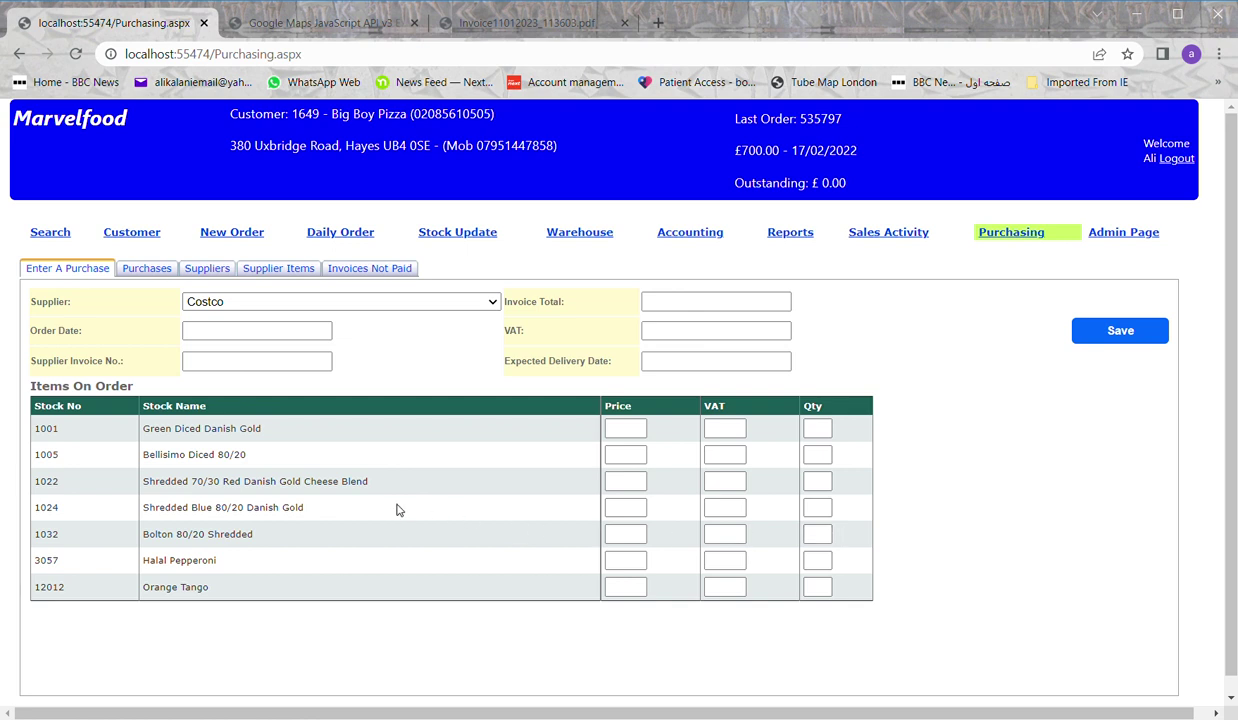
List the existing purchases from Costco and show the order details of the purchase dated 28/04/2022.
left_click(148, 269)
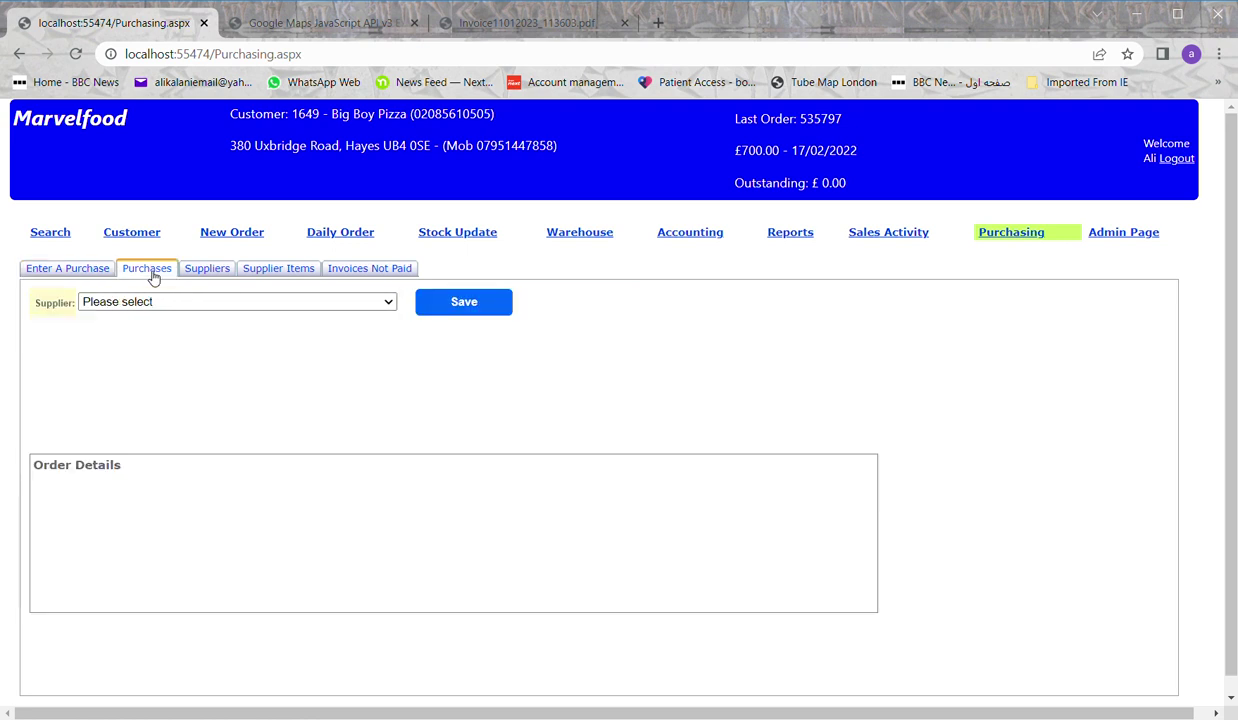
left_click(160, 335)
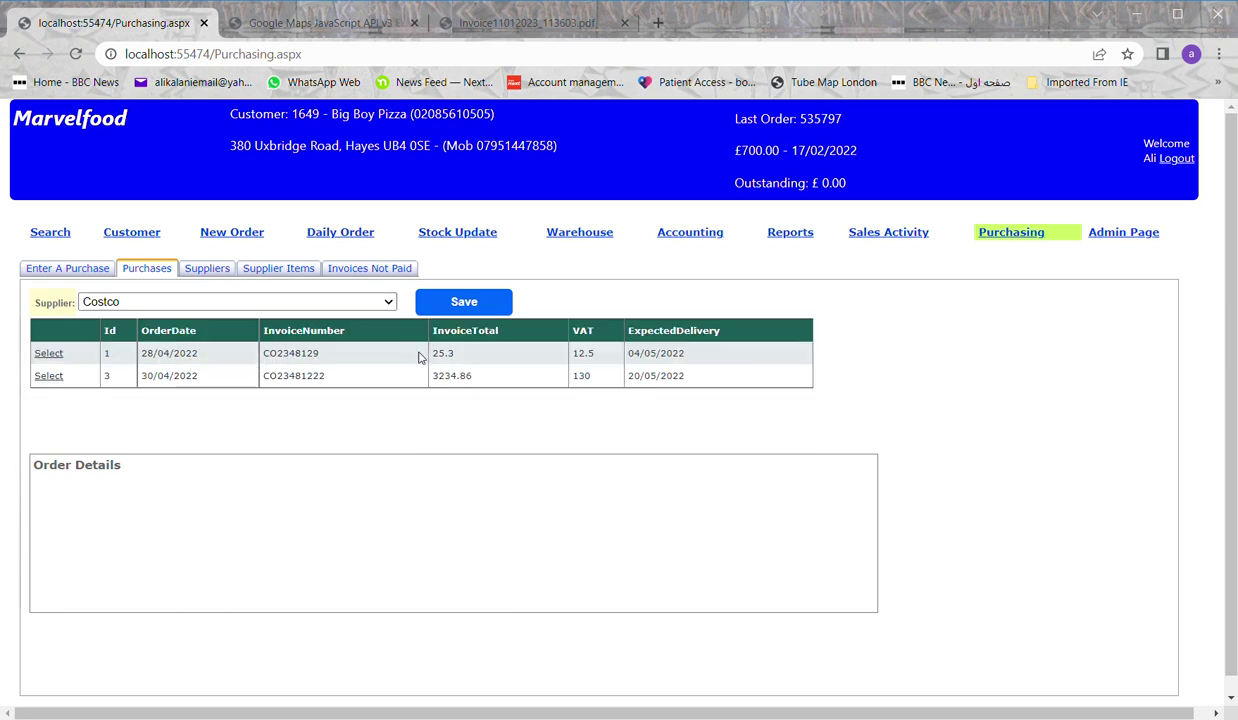
left_click(48, 353)
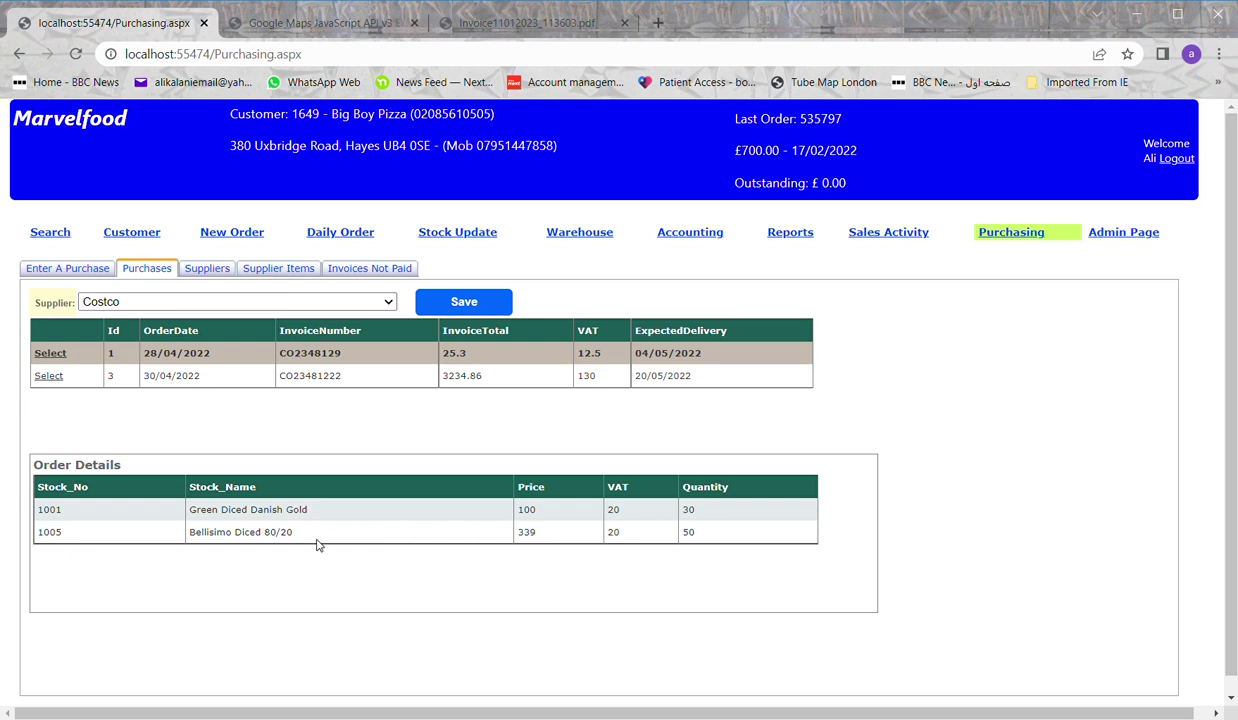
View the blank supplier details form, and show the items assigned to the supplier Costco.
left_click(204, 272)
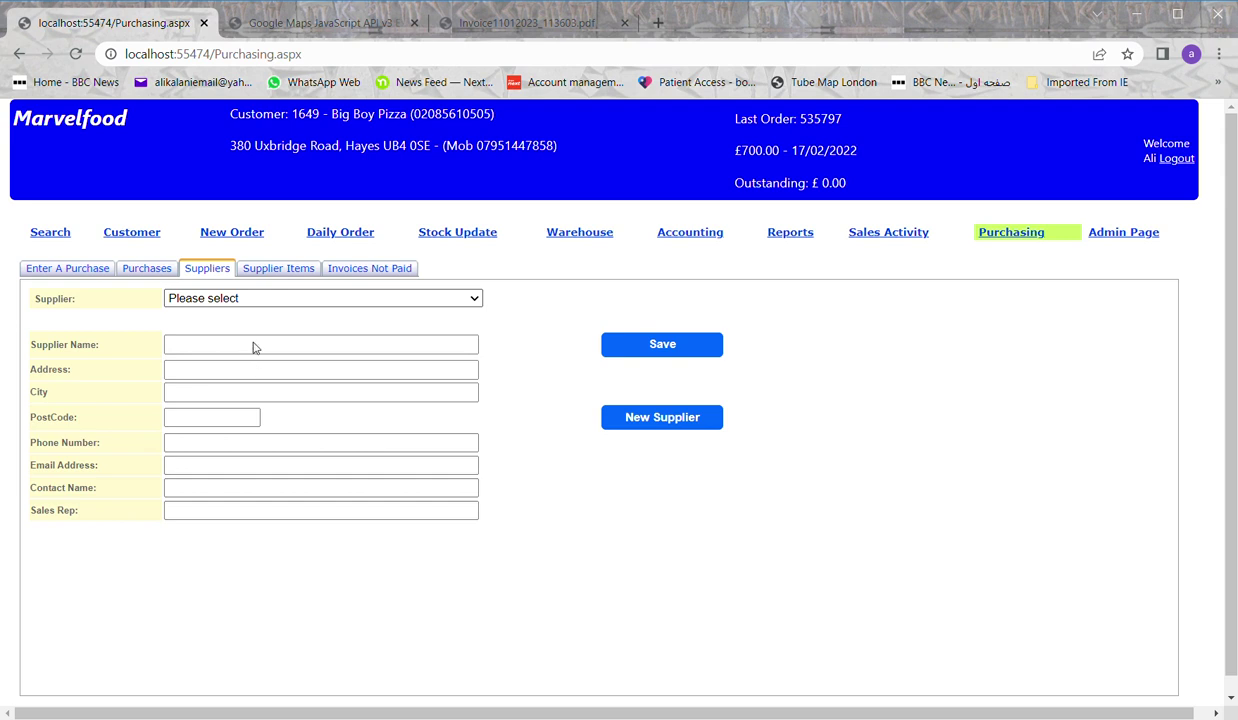
left_click(266, 268)
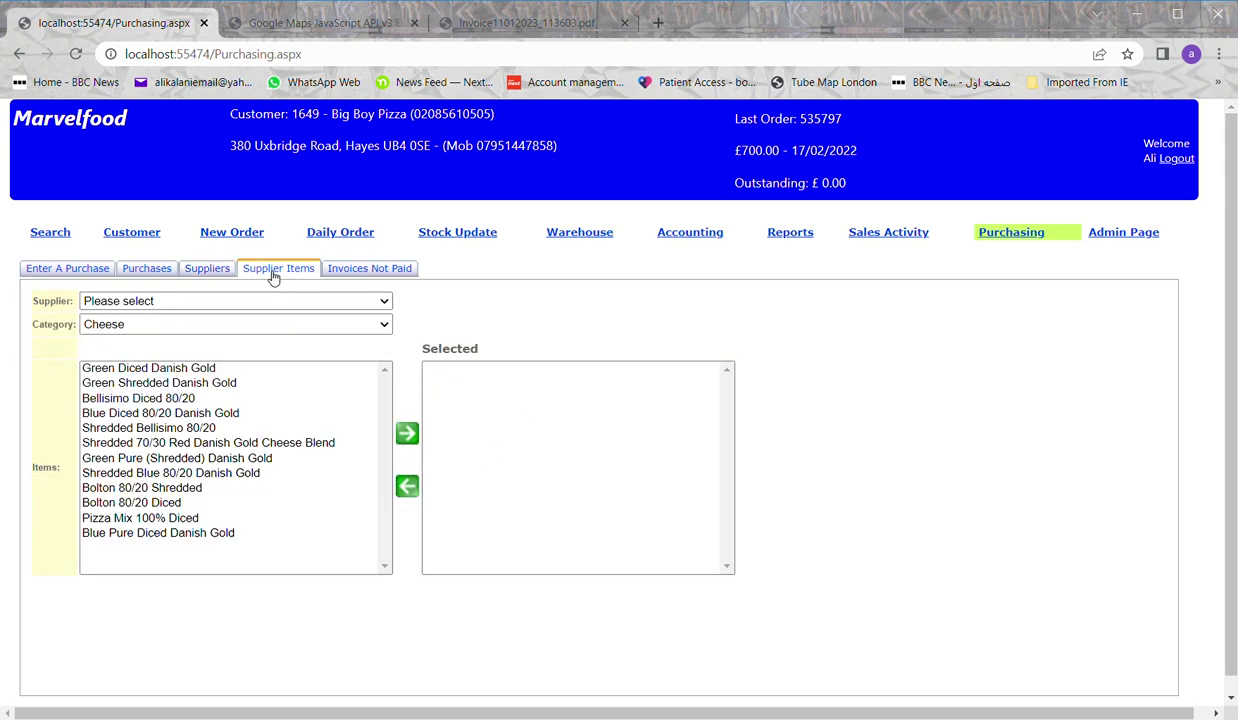
left_click(227, 304)
left_click(218, 328)
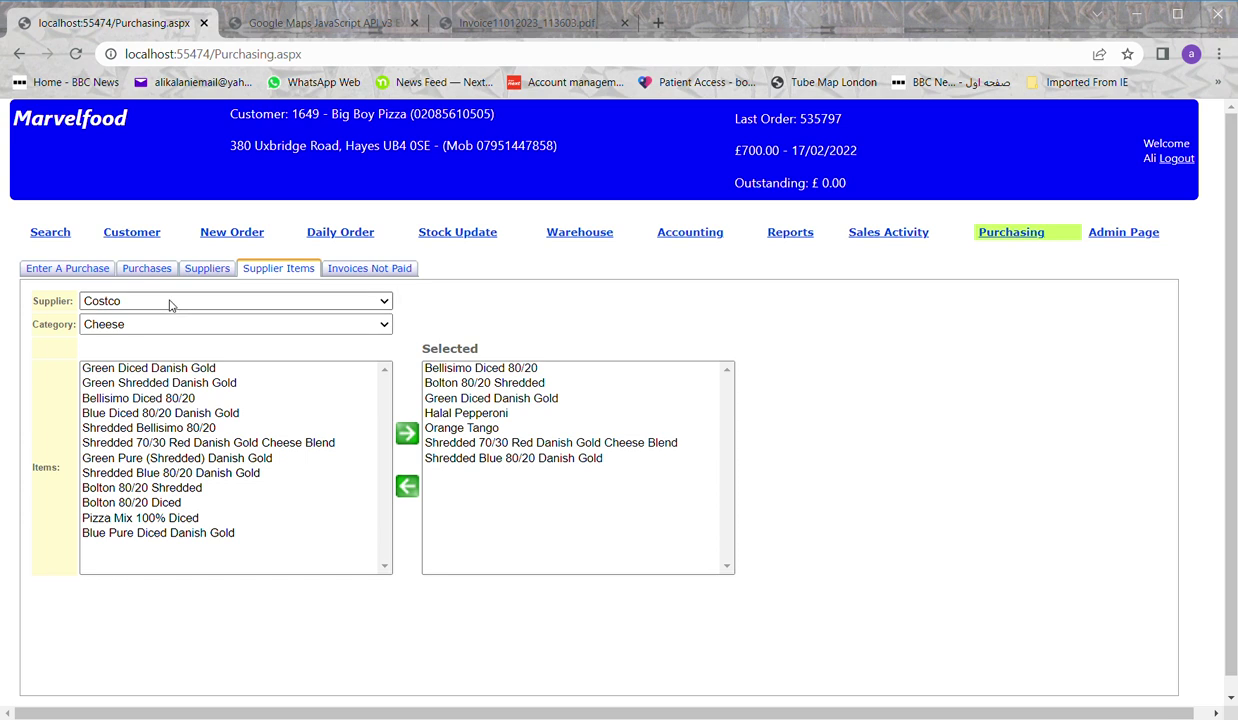
Show the items assigned to the supplier Carnevale, and browse the available items under Meat Toppings and Seafood Toppings.
left_click(151, 351)
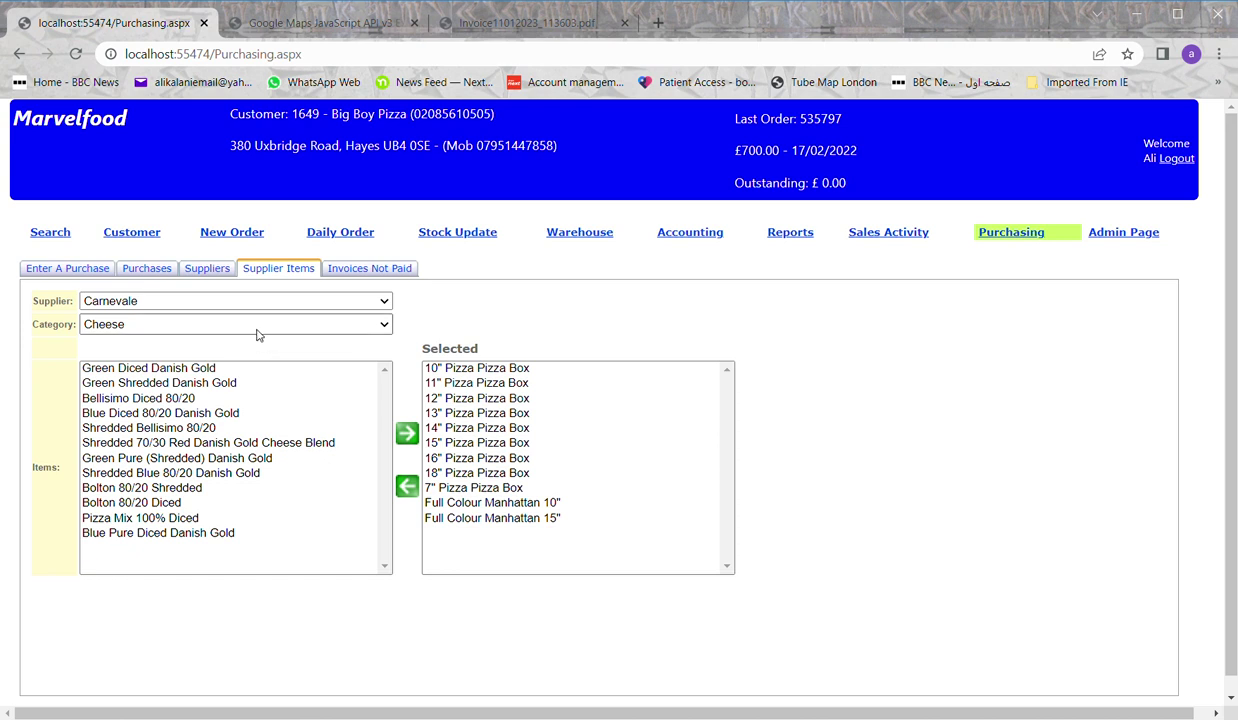
left_click(227, 370)
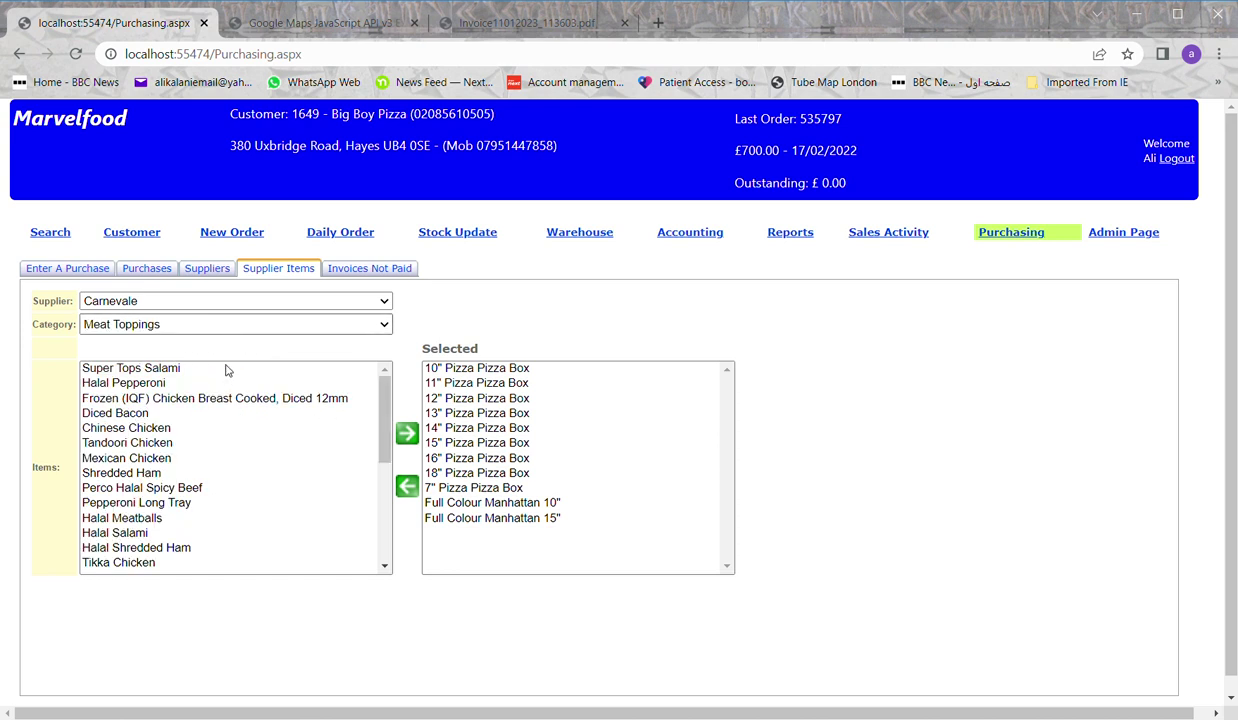
key("Down")
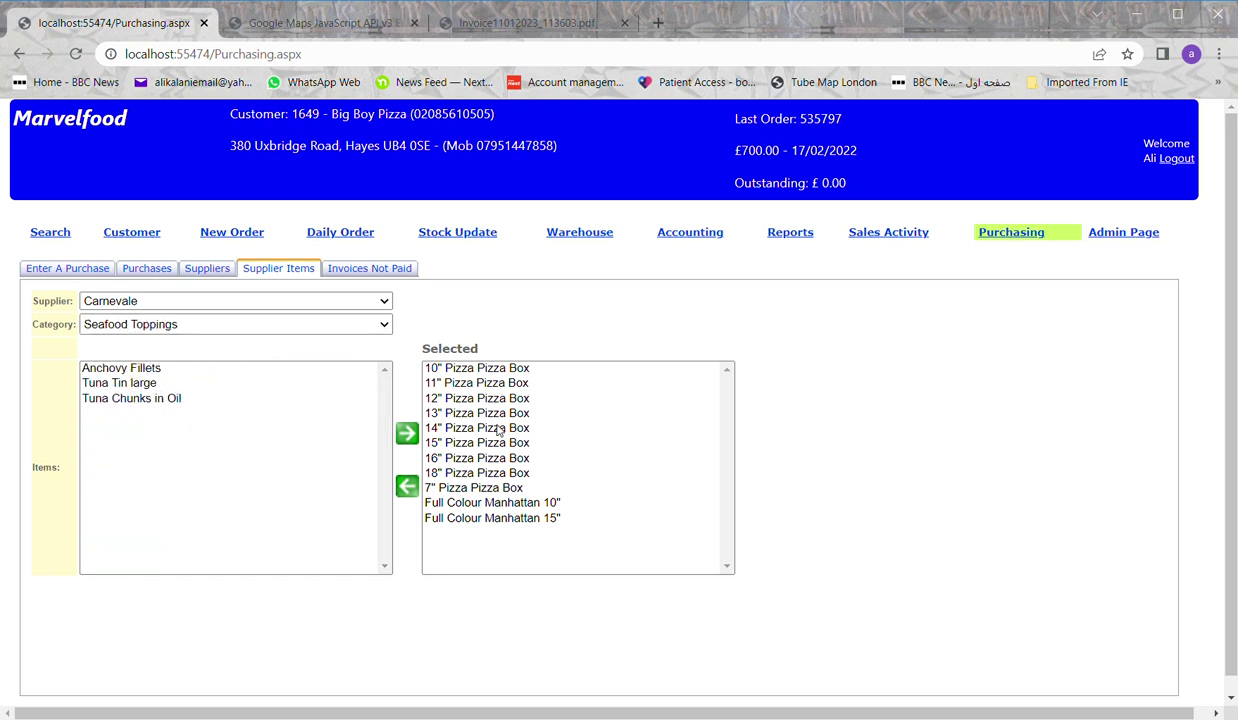
View the unpaid supplier invoices and the Admin Page functions, and return to the customer search page.
left_click(374, 280)
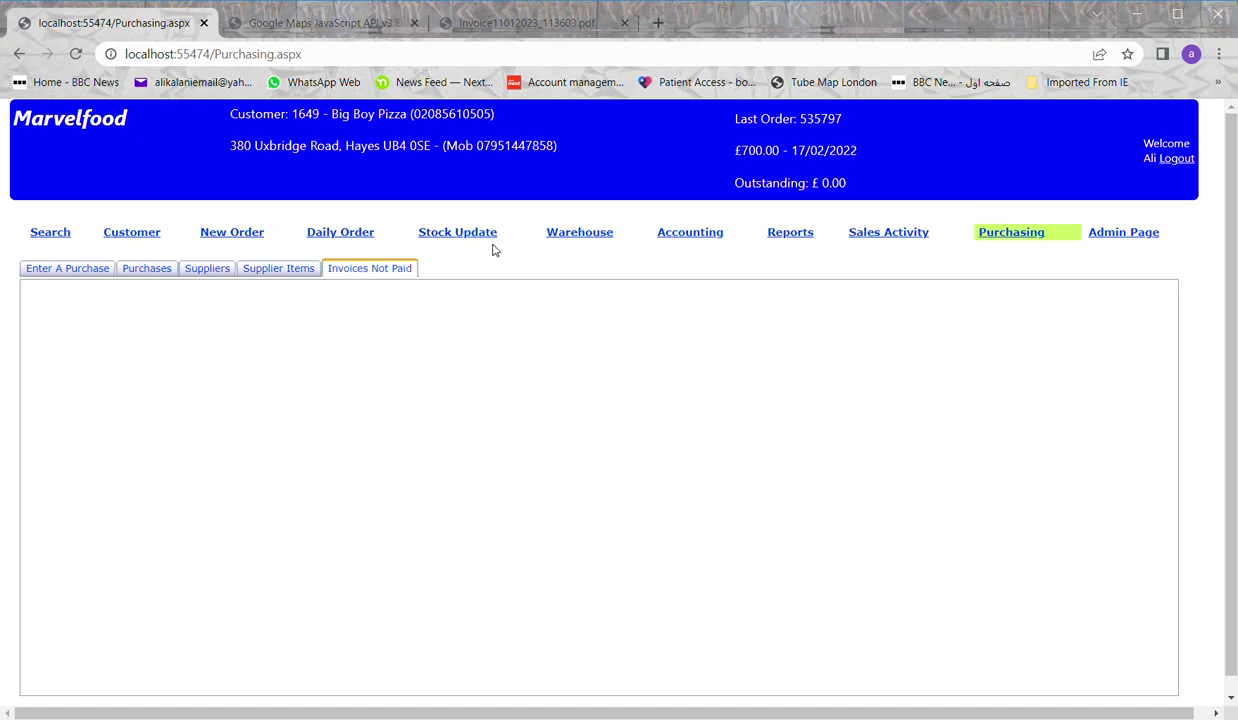
left_click(1125, 236)
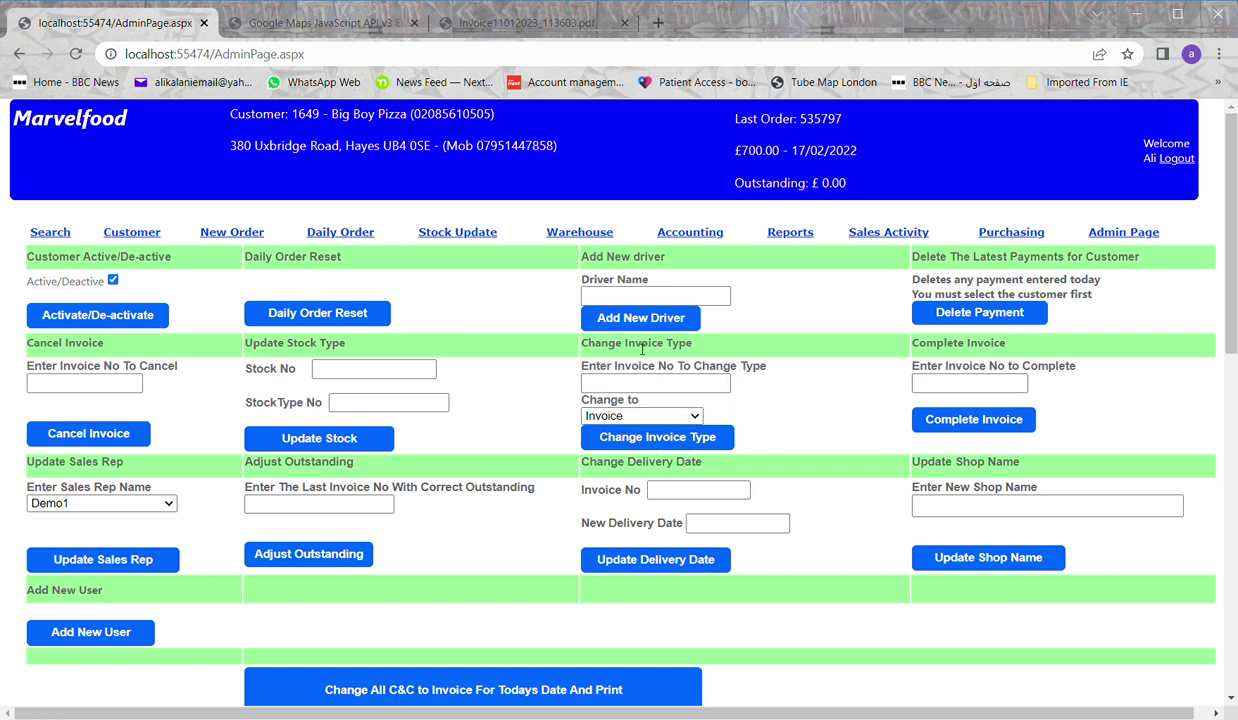
left_click(58, 234)
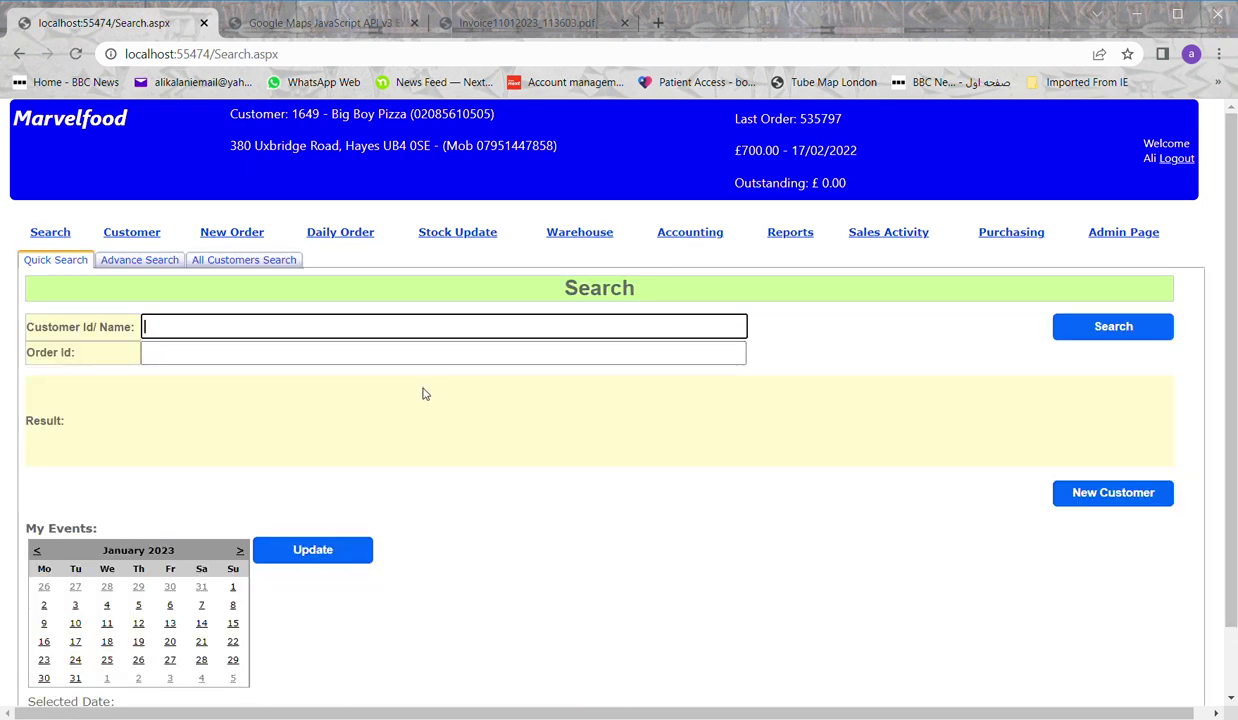